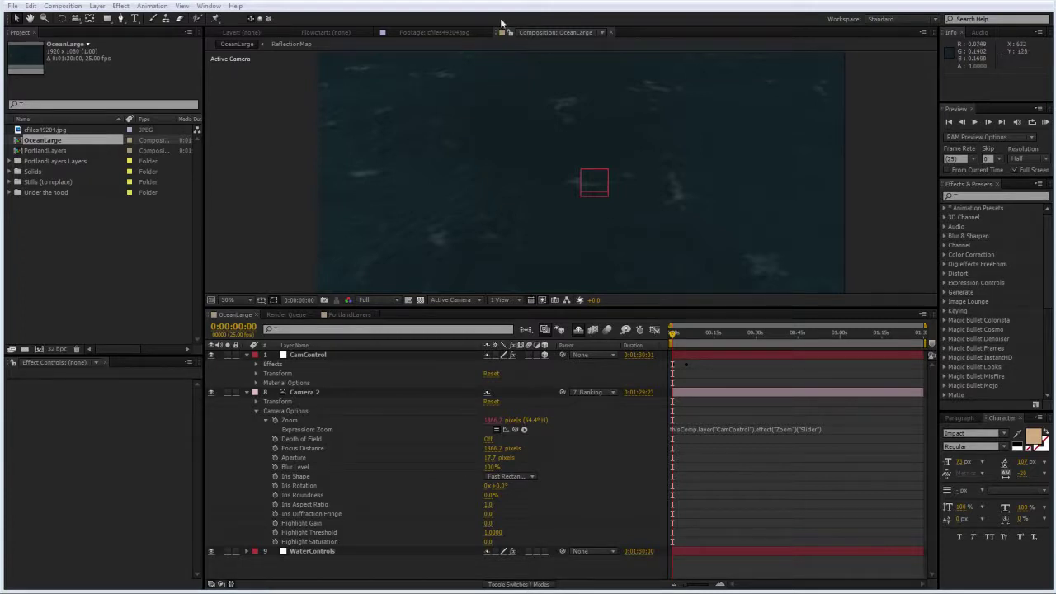
Look at the original city photo, then open the PortlandLayers composition
{"action": "left_click", "coordinate": [472, 32]}
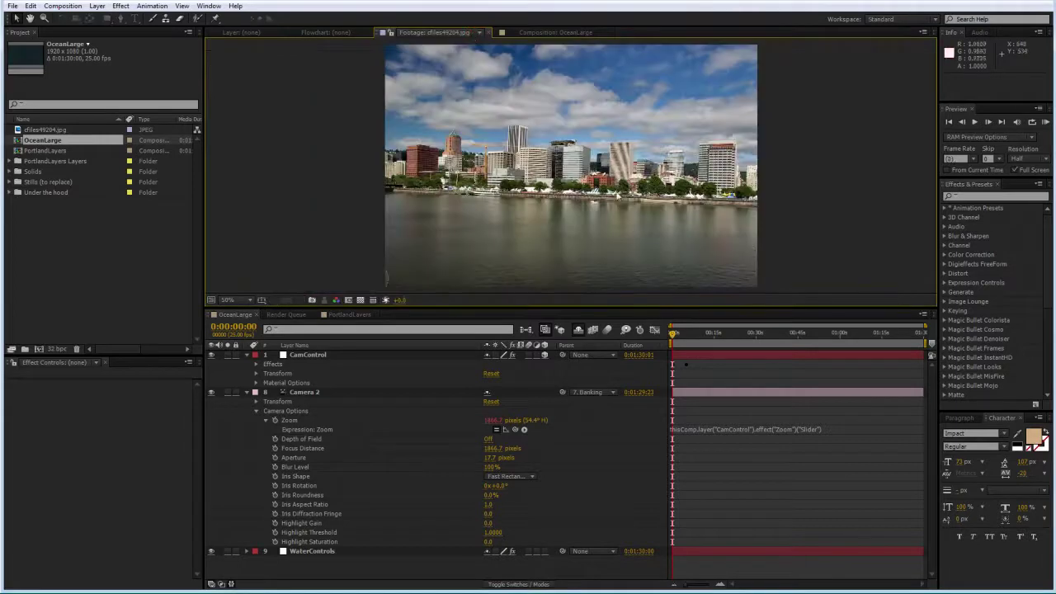
{"action": "left_click", "coordinate": [547, 33]}
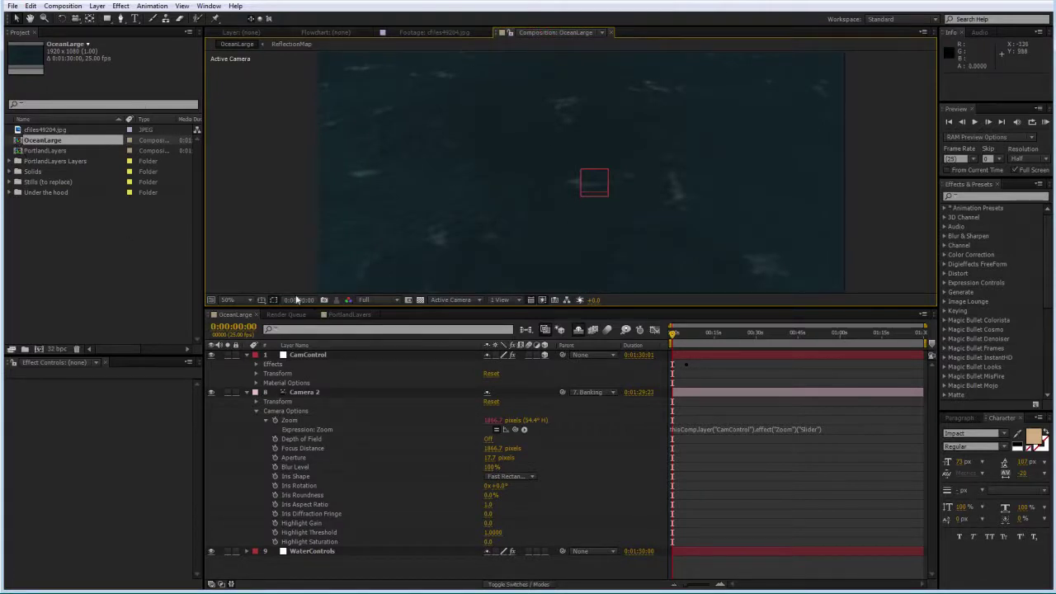
{"action": "left_click", "coordinate": [350, 314]}
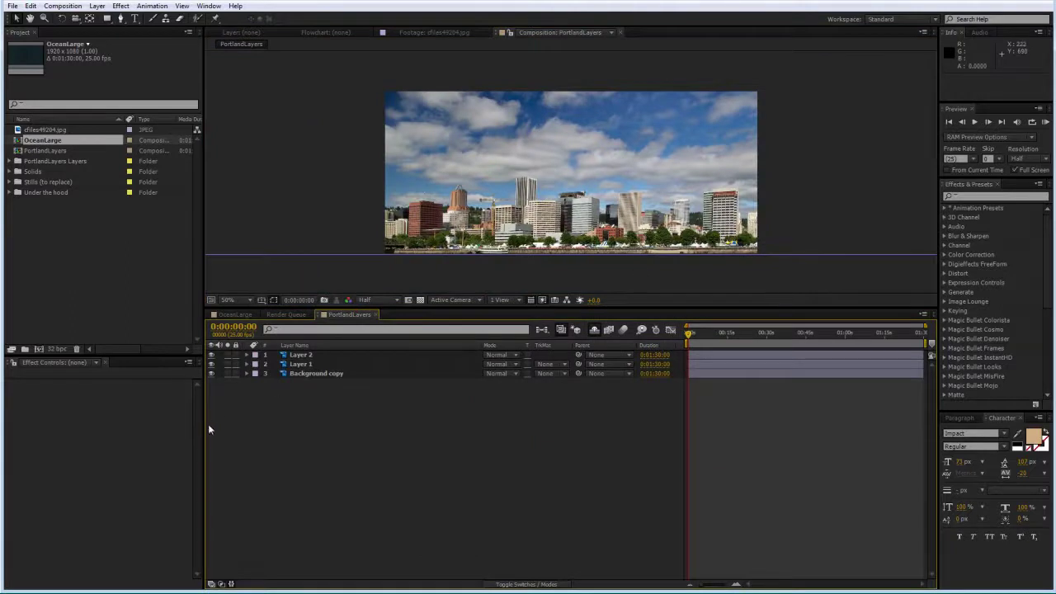
Toggle visibility of Layer 1, Layer 2 and Background copy to inspect them, then show all three again
{"action": "left_click", "coordinate": [211, 364]}
{"action": "left_click", "coordinate": [212, 373]}
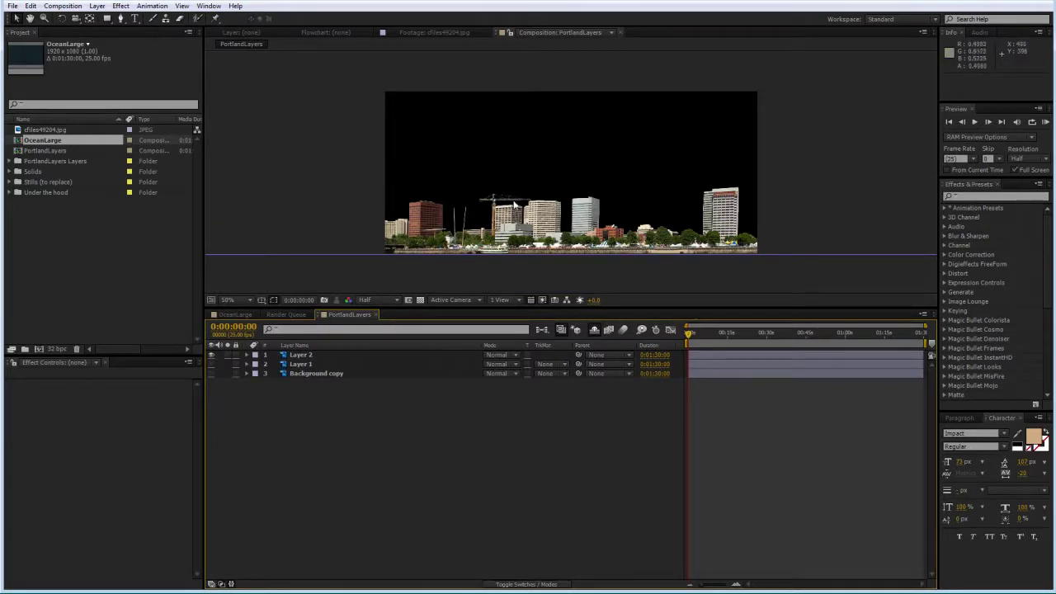
{"action": "left_click", "coordinate": [212, 356]}
{"action": "left_click", "coordinate": [211, 365]}
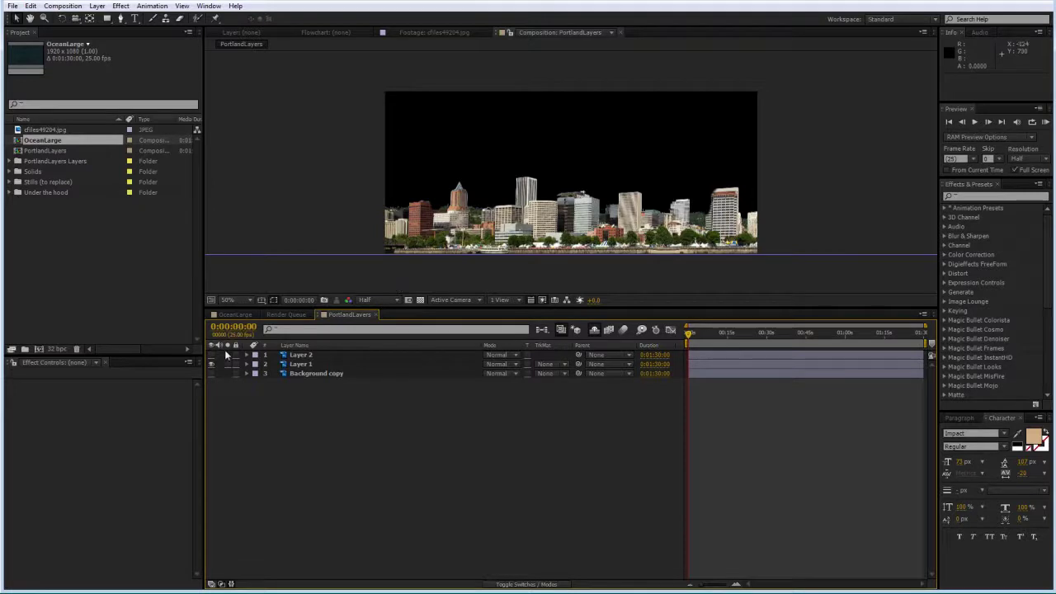
{"action": "left_click_drag", "start_coordinate": [211, 356], "coordinate": [211, 364]}
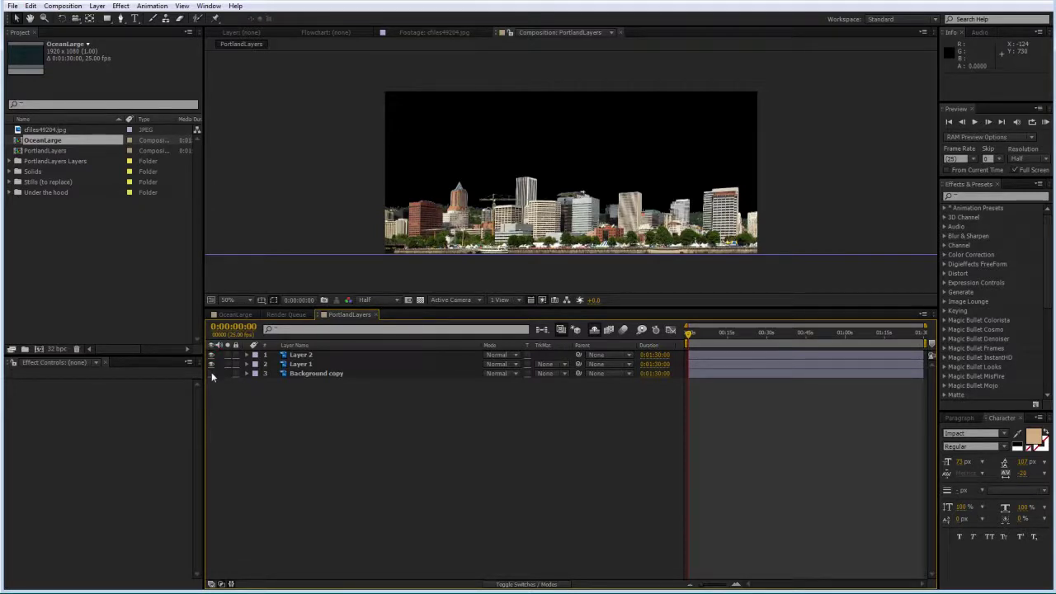
{"action": "left_click", "coordinate": [212, 374]}
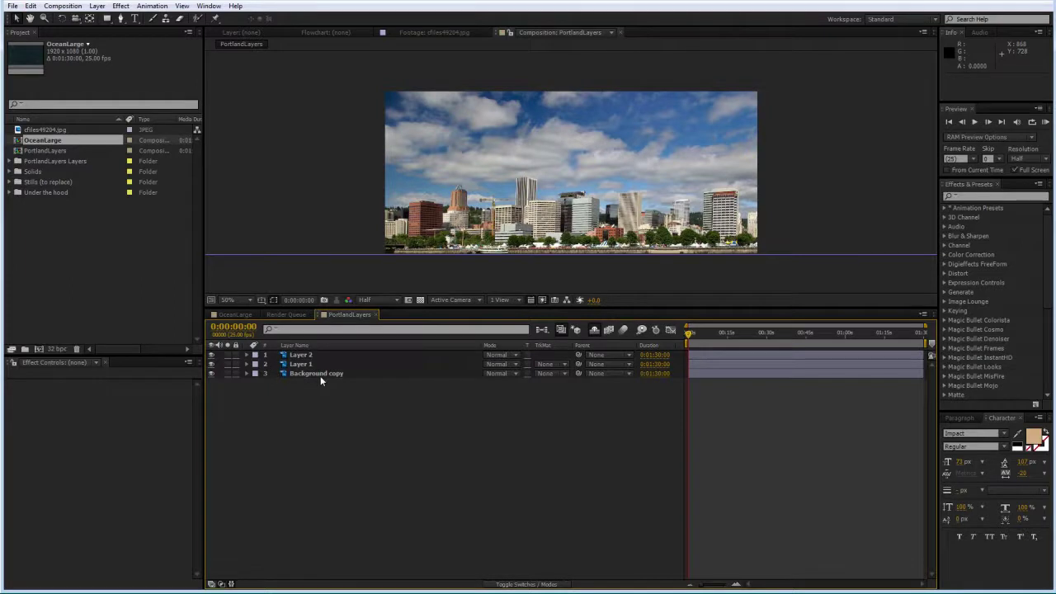
Compare PortlandLayers against the original city photo, then switch to OceanLarge
{"action": "left_click", "coordinate": [430, 33]}
{"action": "left_click", "coordinate": [549, 33]}
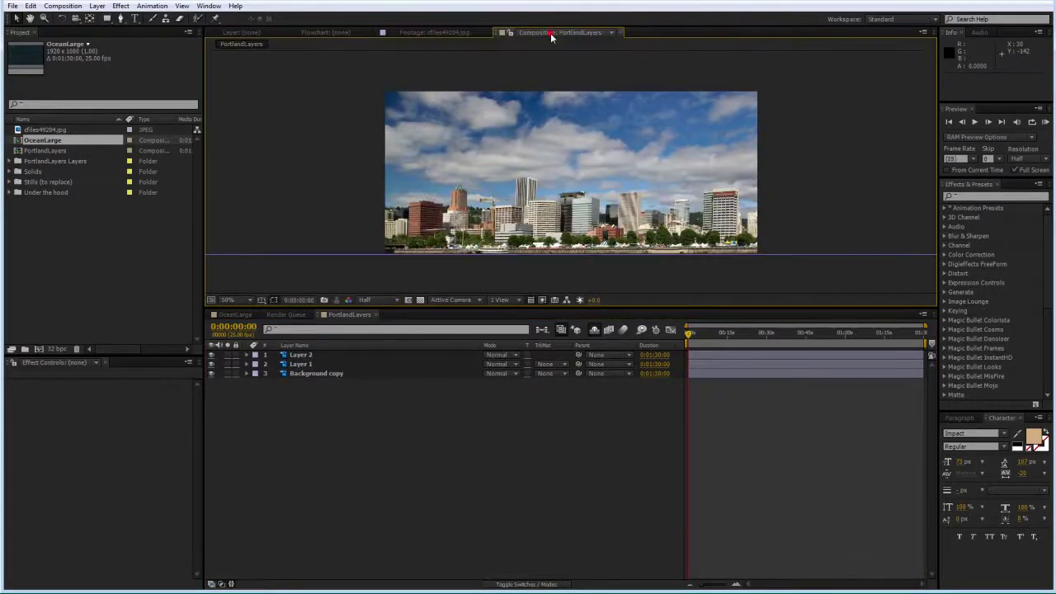
{"action": "left_click", "coordinate": [464, 33]}
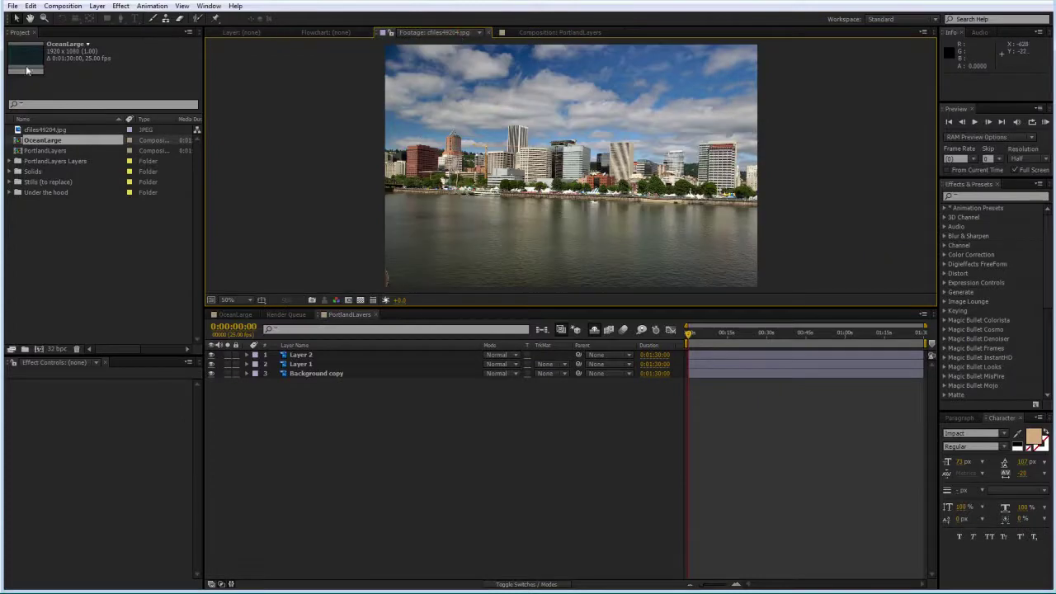
{"action": "left_click", "coordinate": [241, 315]}
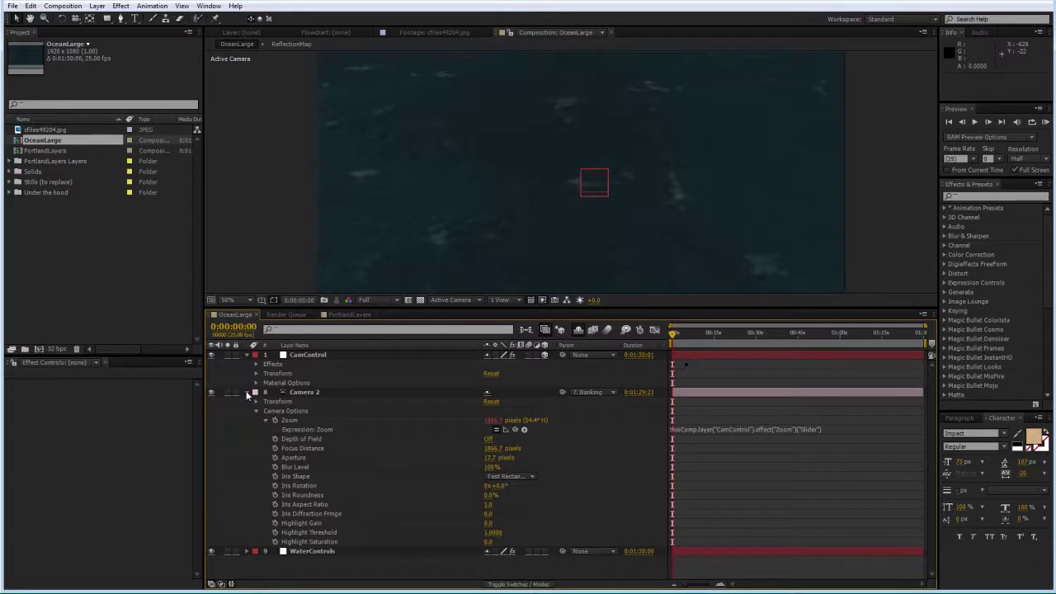
Copy the three skyline layers from PortlandLayers and paste them into OceanLarge
{"action": "left_click", "coordinate": [368, 320]}
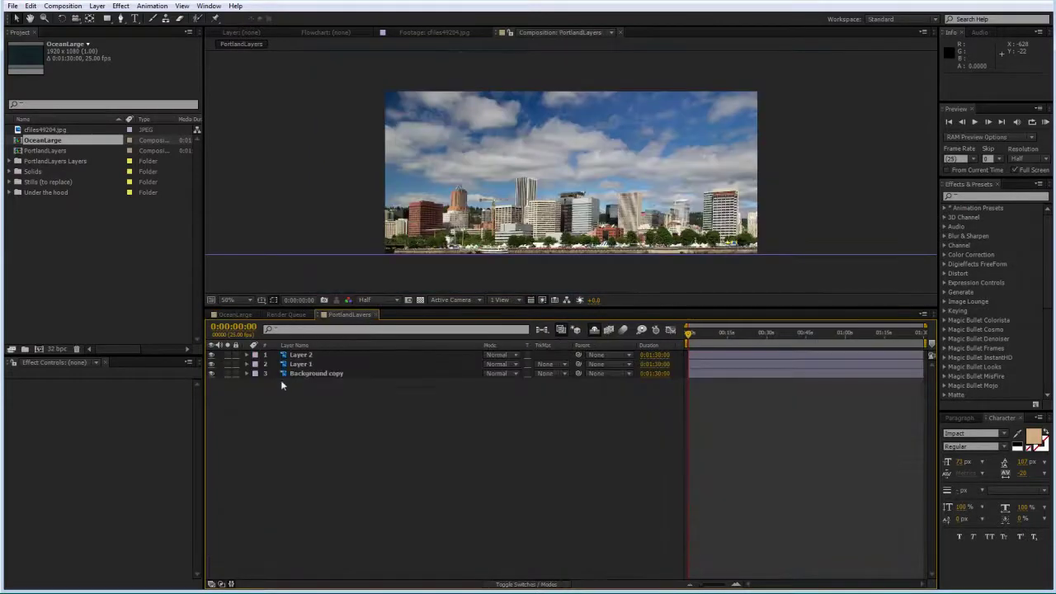
{"action": "left_click_drag", "start_coordinate": [281, 388], "coordinate": [309, 356]}
{"action": "key", "text": "ctrl+c"}
{"action": "left_click", "coordinate": [246, 317]}
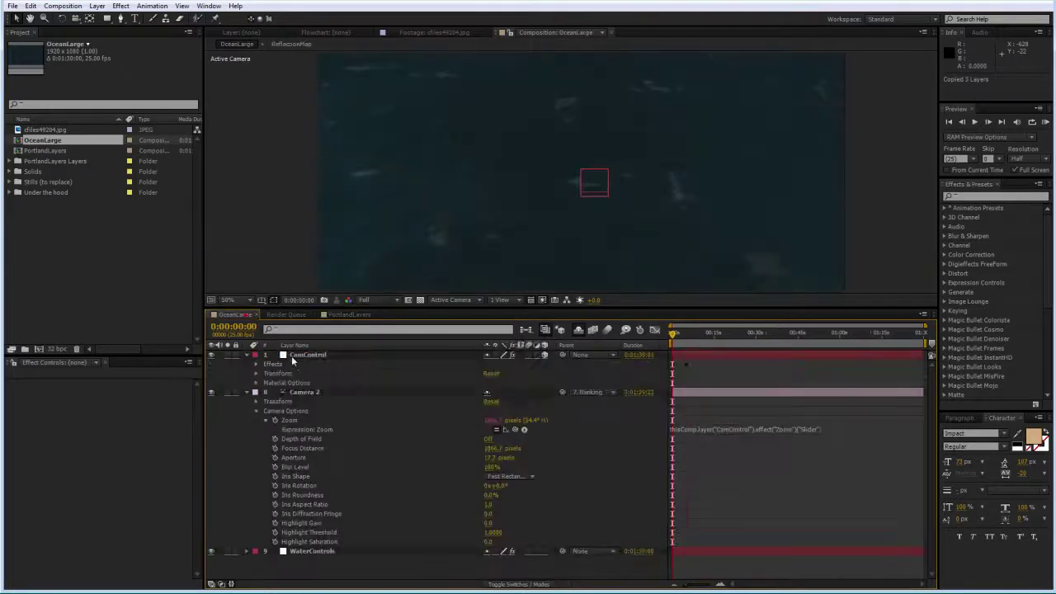
{"action": "key", "text": "ctrl+v"}
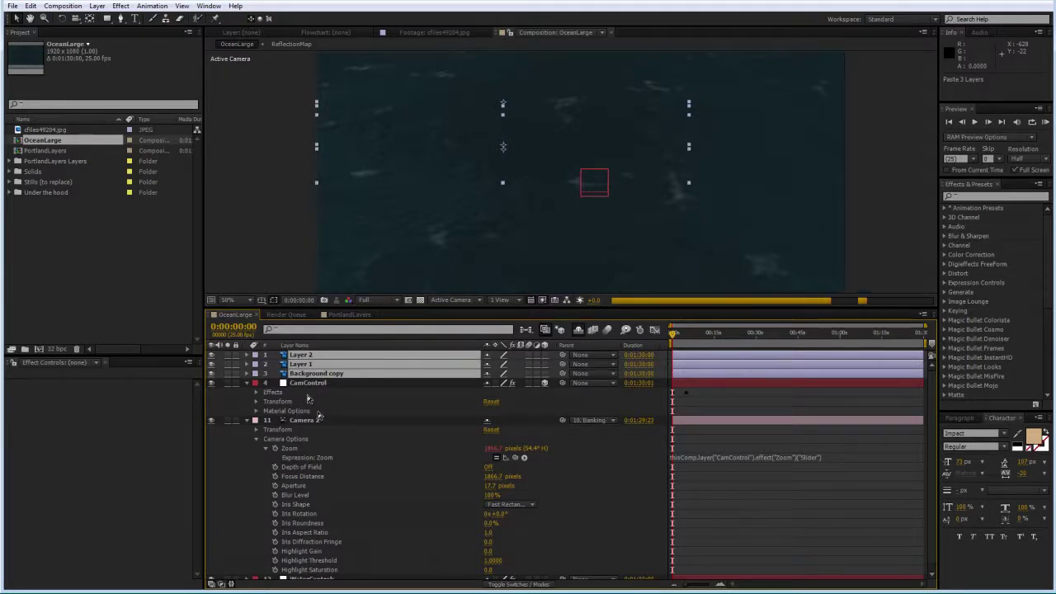
Set the OceanLarge viewer resolution to Half
{"action": "left_click", "coordinate": [273, 393]}
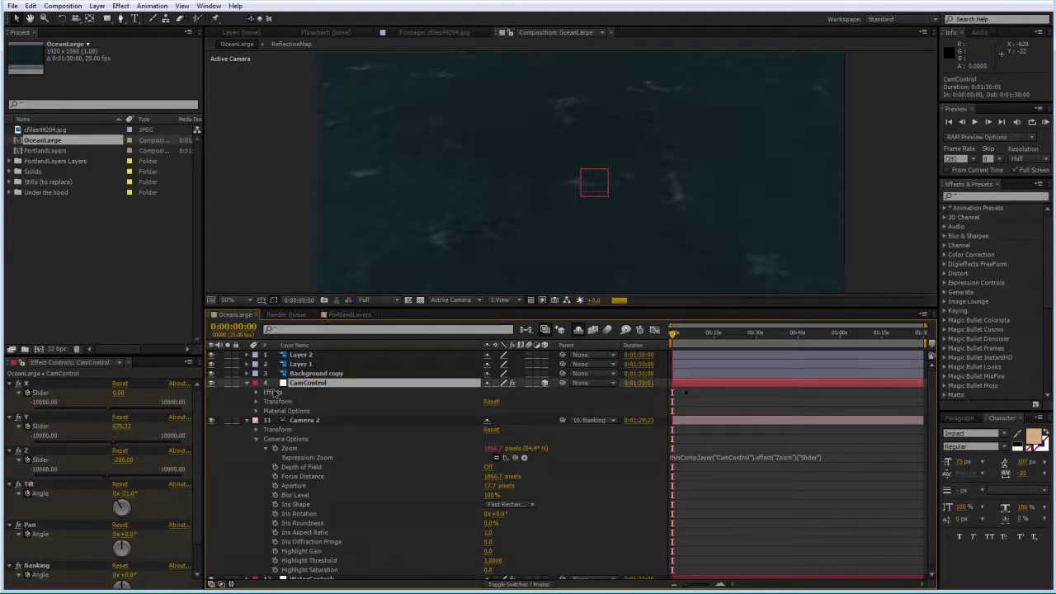
{"action": "left_click", "coordinate": [369, 300]}
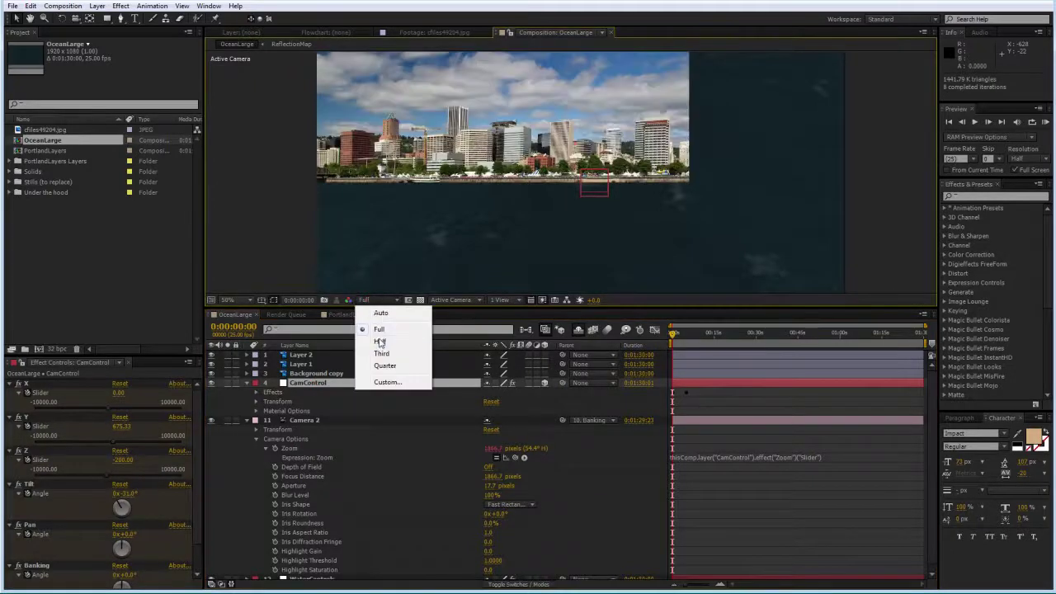
{"action": "left_click", "coordinate": [379, 340]}
{"action": "left_click", "coordinate": [368, 300]}
{"action": "left_click", "coordinate": [379, 341]}
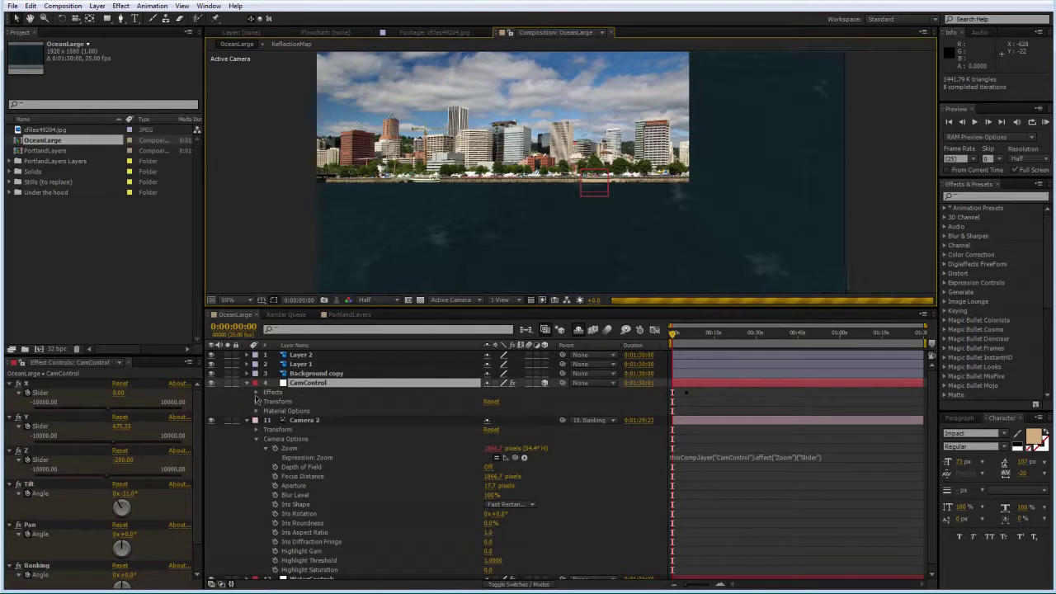
Reveal CamControl's effects and select the X through Zoom controls
{"action": "left_click", "coordinate": [257, 393]}
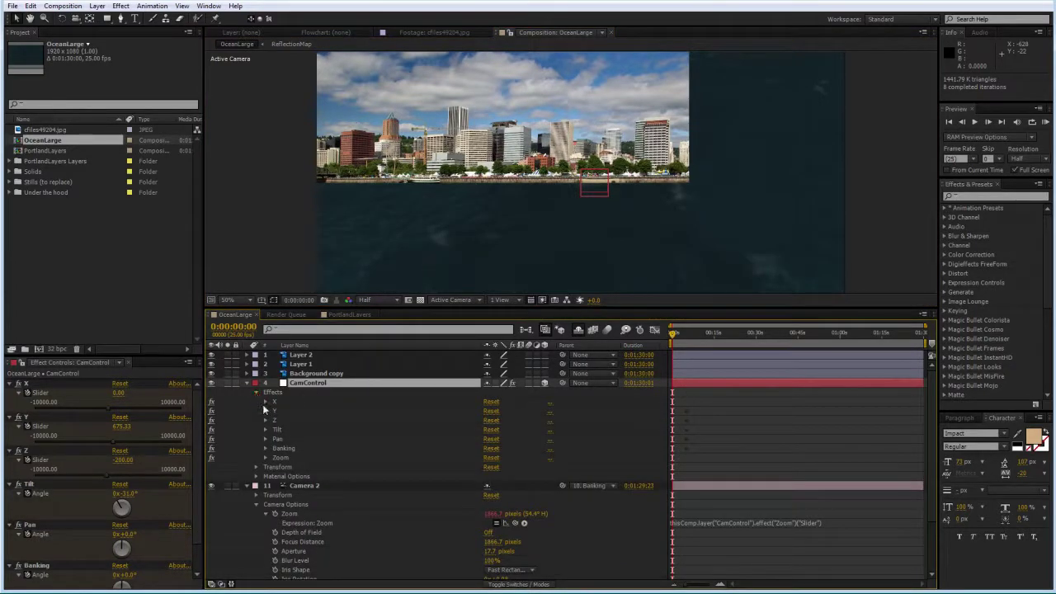
{"action": "left_click", "coordinate": [279, 404]}
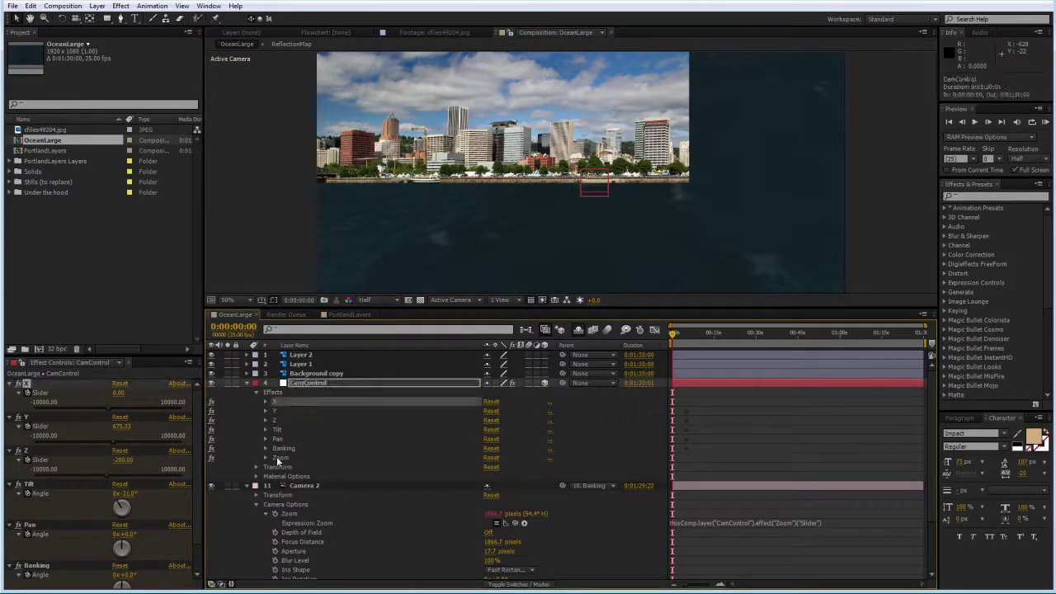
{"action": "left_click", "coordinate": [277, 457], "text": "shift"}
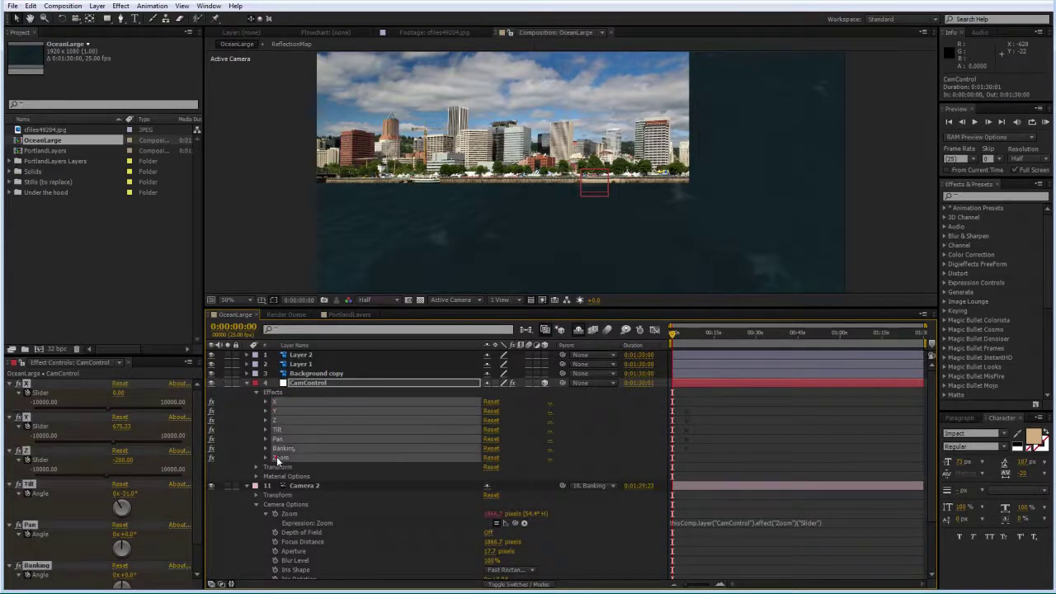
Delete the existing starting keyframes on CamControl's Y through Banking controls
{"action": "left_click", "coordinate": [266, 401]}
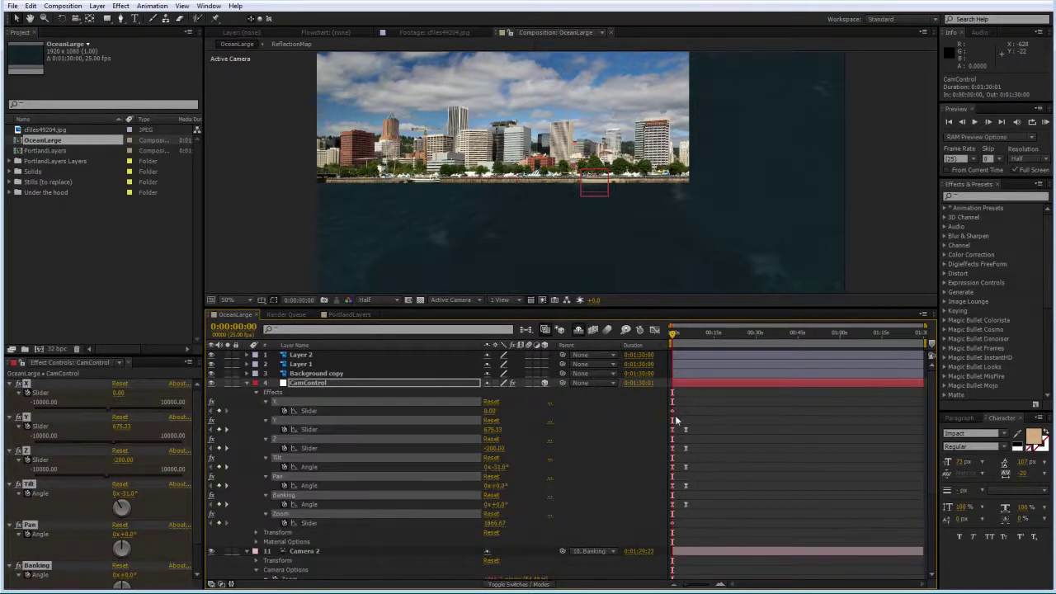
{"action": "left_click_drag", "start_coordinate": [676, 424], "coordinate": [661, 508]}
{"action": "key", "text": "Delete"}
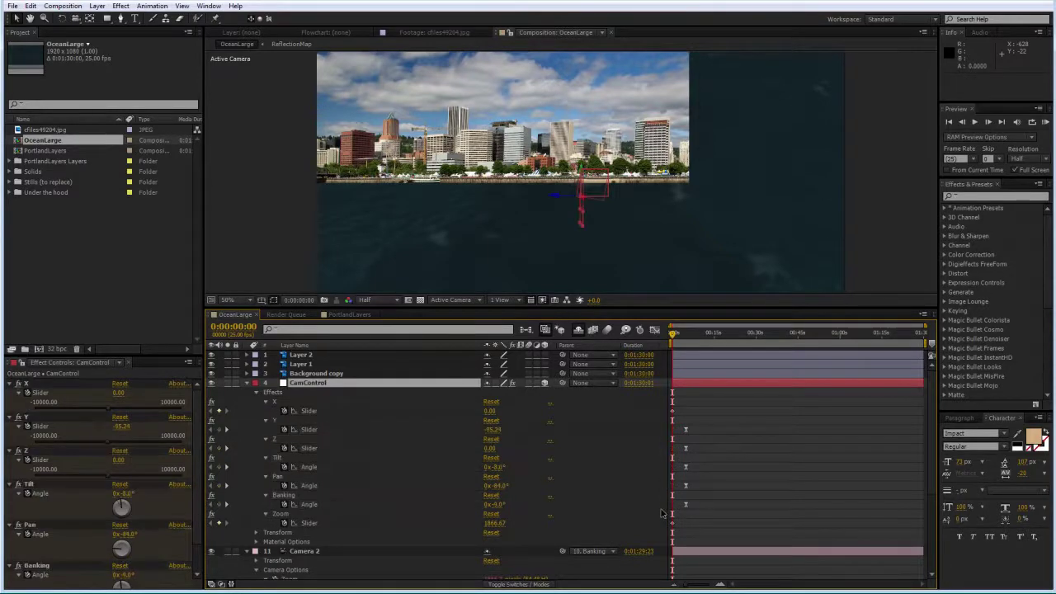
{"action": "left_click_drag", "start_coordinate": [695, 422], "coordinate": [686, 501]}
{"action": "key", "text": "F2"}
Add fresh time-zero keyframes for Y, Z, Tilt, Pan and Banking, removing the later ones
{"action": "left_click", "coordinate": [219, 429]}
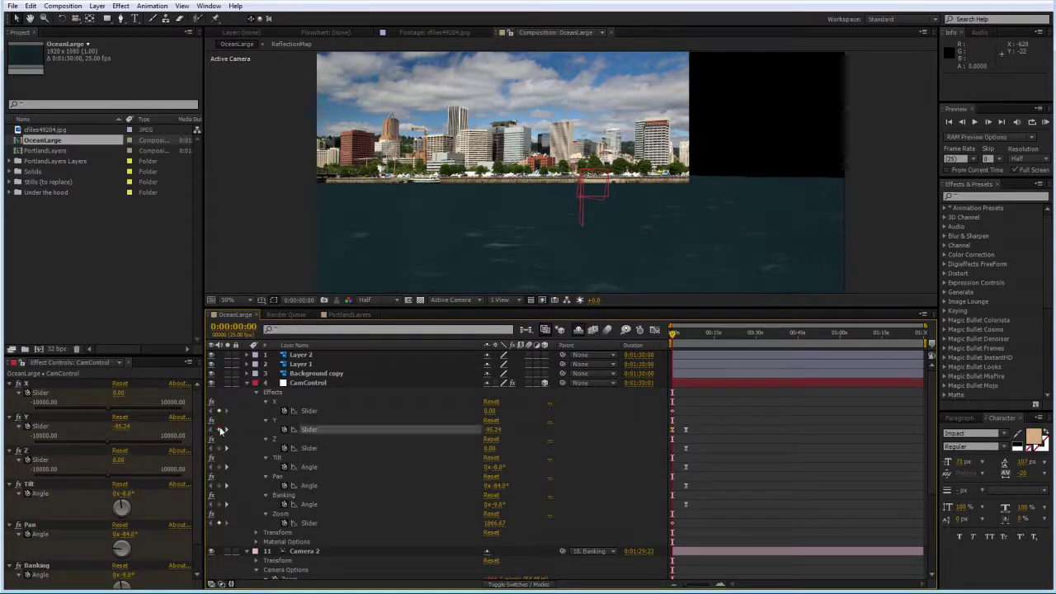
{"action": "left_click", "coordinate": [218, 448]}
{"action": "left_click", "coordinate": [219, 467]}
{"action": "left_click", "coordinate": [219, 485]}
{"action": "left_click", "coordinate": [218, 504]}
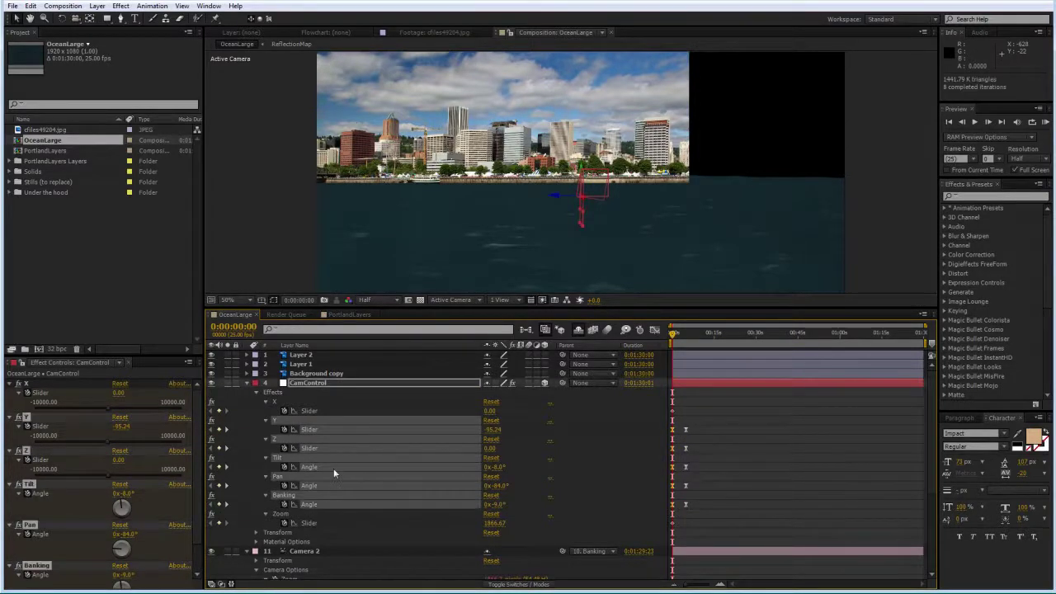
{"action": "left_click", "coordinate": [719, 453]}
{"action": "left_click_drag", "start_coordinate": [700, 427], "coordinate": [681, 505]}
{"action": "key", "text": "Delete"}
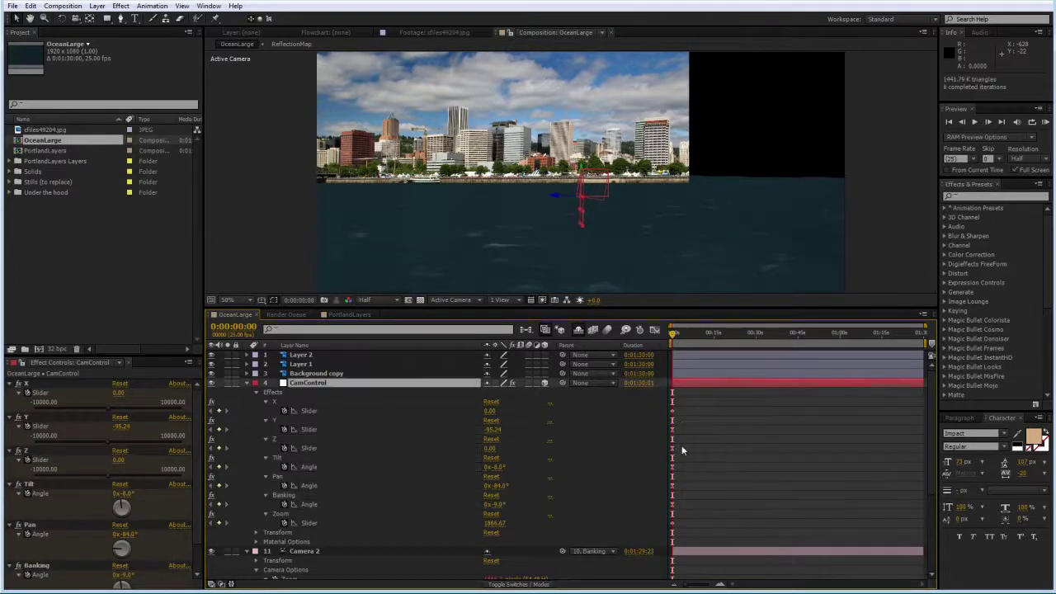
{"action": "left_click_drag", "start_coordinate": [678, 419], "coordinate": [665, 509]}
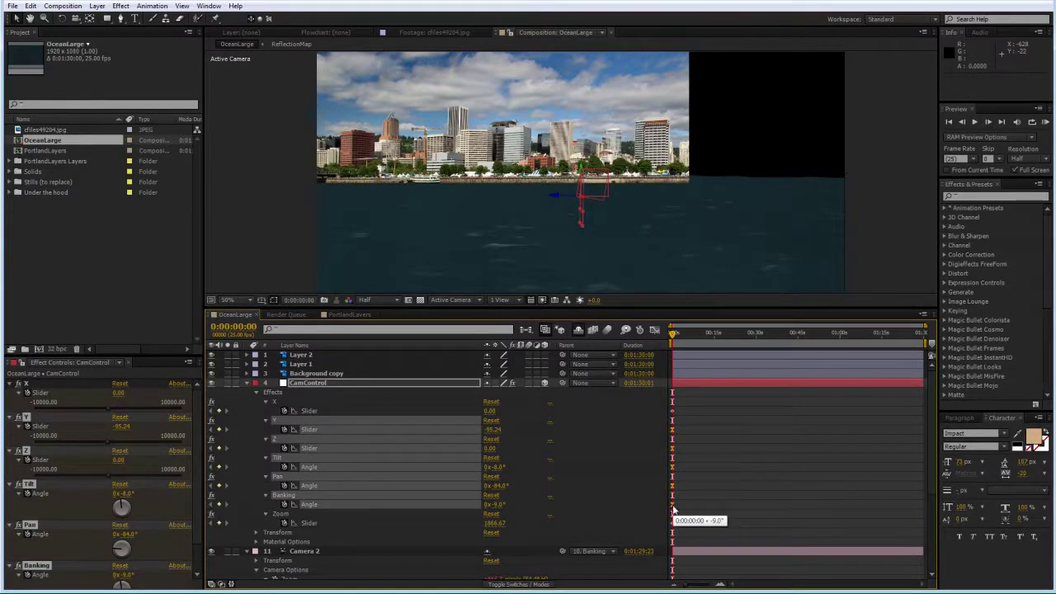
{"action": "left_click", "coordinate": [724, 465]}
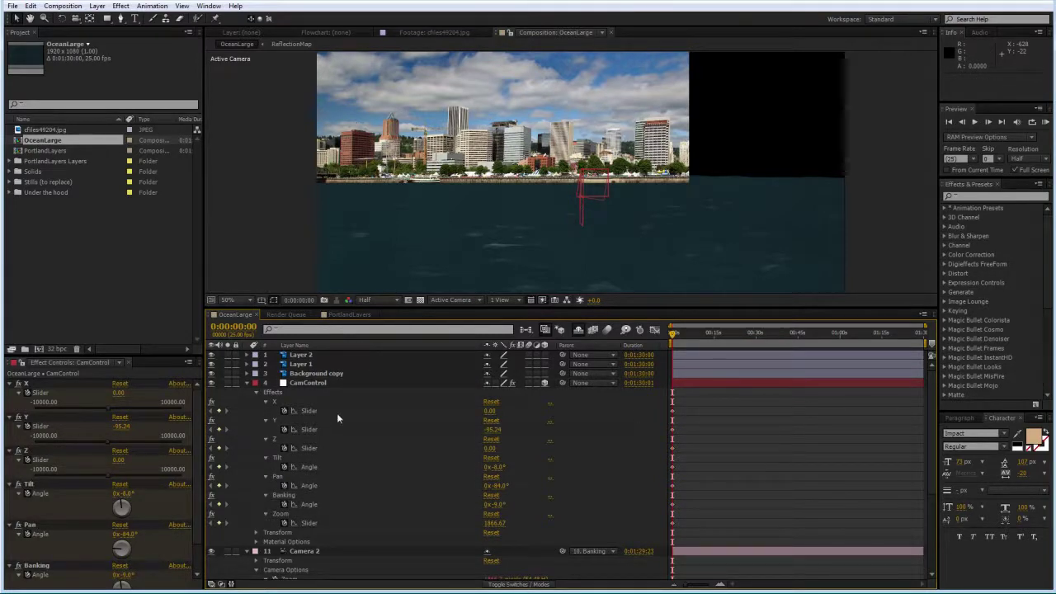
Set CamControl Tilt and Banking to 0°, Pan to -90°, and X slider to 1200
{"action": "left_click", "coordinate": [497, 467]}
{"action": "type", "text": "0"}
{"action": "left_click", "coordinate": [498, 504]}
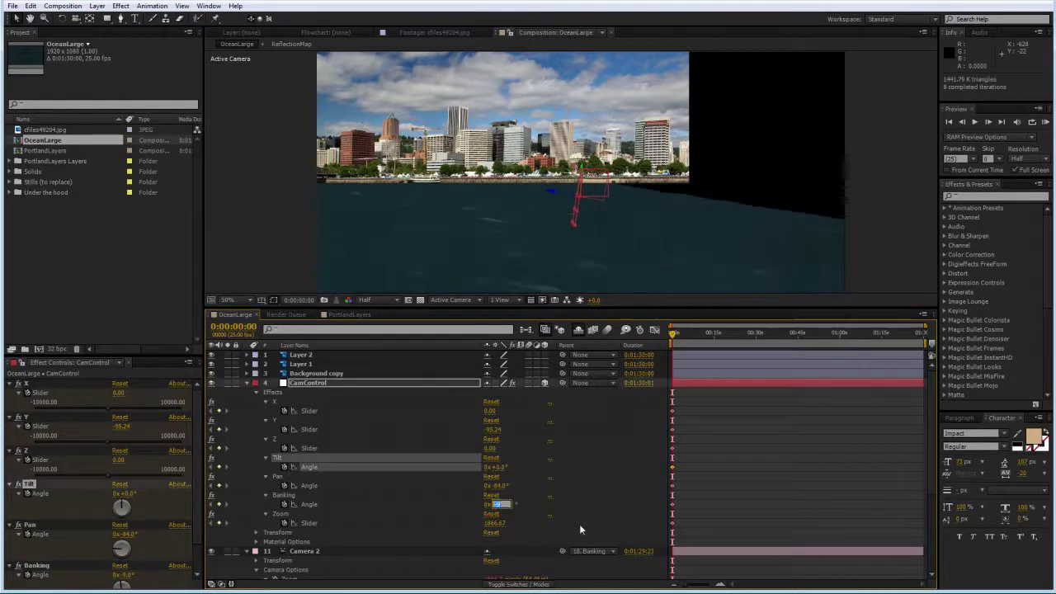
{"action": "type", "text": "0"}
{"action": "key", "text": "Return"}
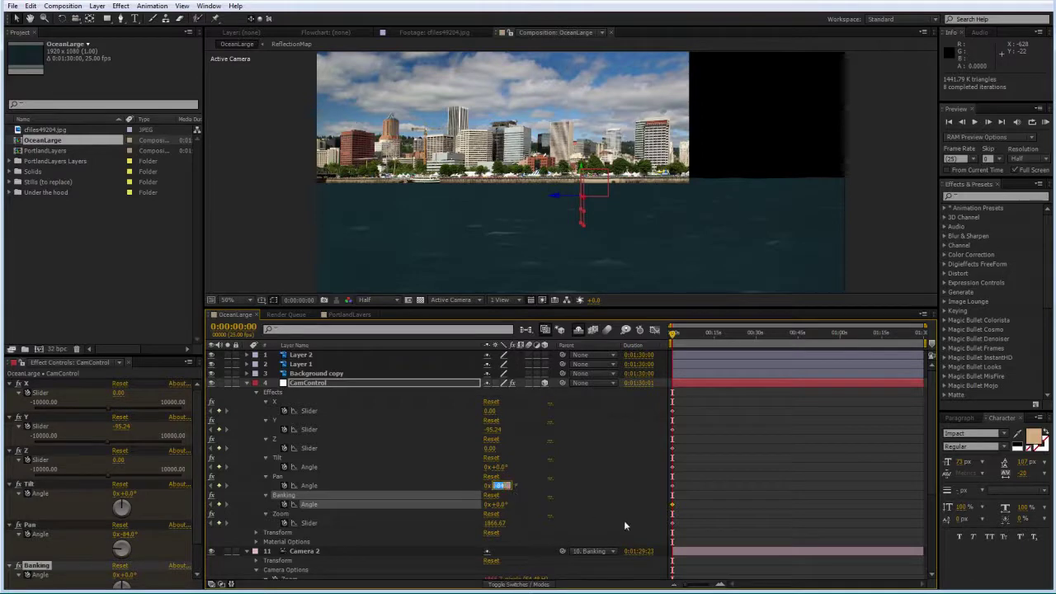
{"action": "type", "text": "-90"}
{"action": "left_click", "coordinate": [508, 495]}
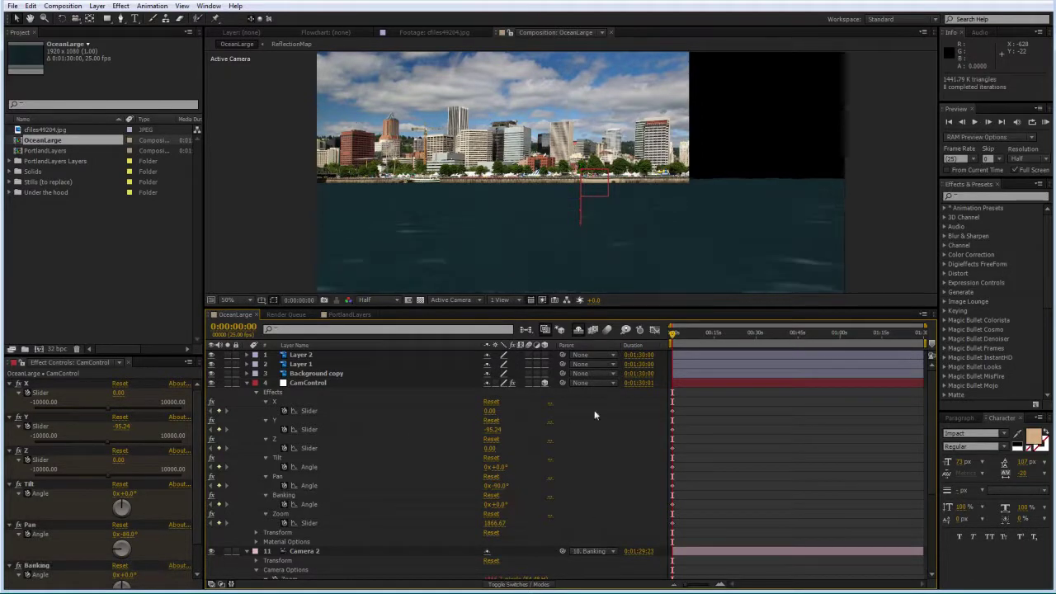
{"action": "left_click_drag", "start_coordinate": [491, 411], "coordinate": [510, 417]}
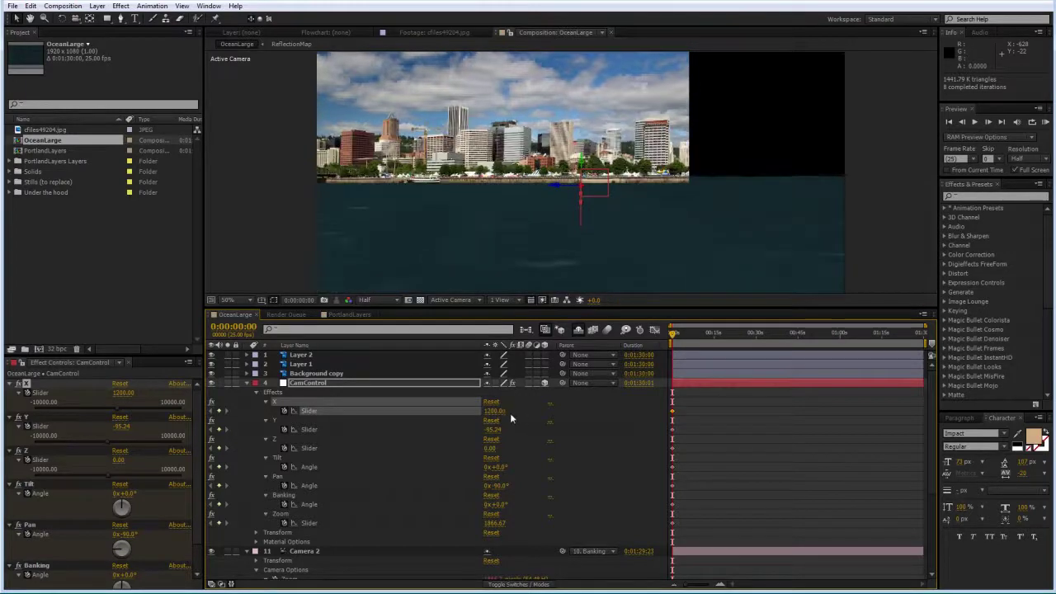
{"action": "key", "text": "comma"}
{"action": "key", "text": "comma"}
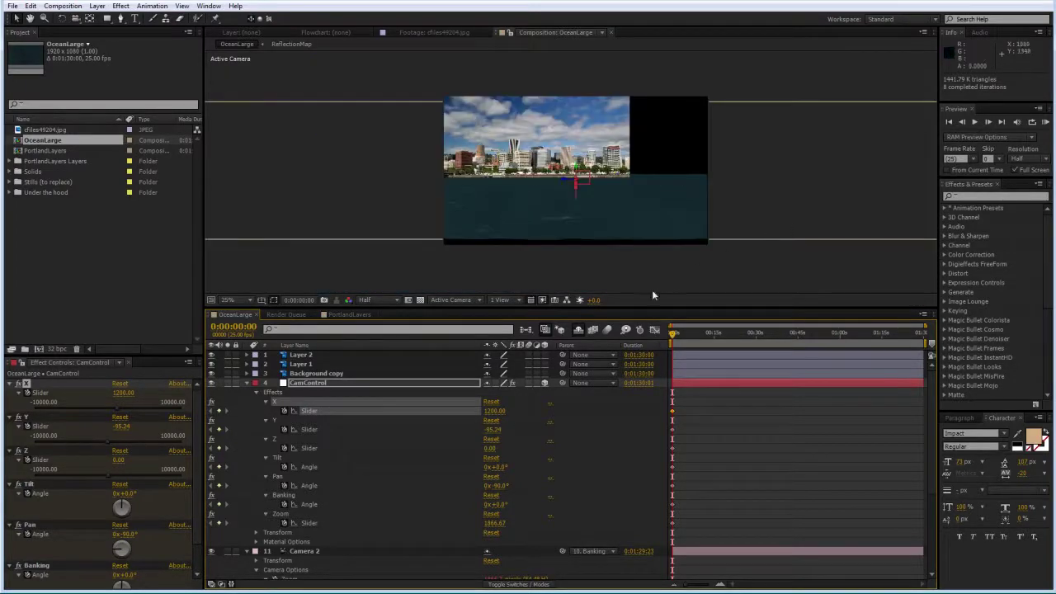
Set CamControl's X slider to 1000
{"action": "left_click", "coordinate": [495, 411]}
{"action": "type", "text": "1000"}
{"action": "key", "text": "Return"}
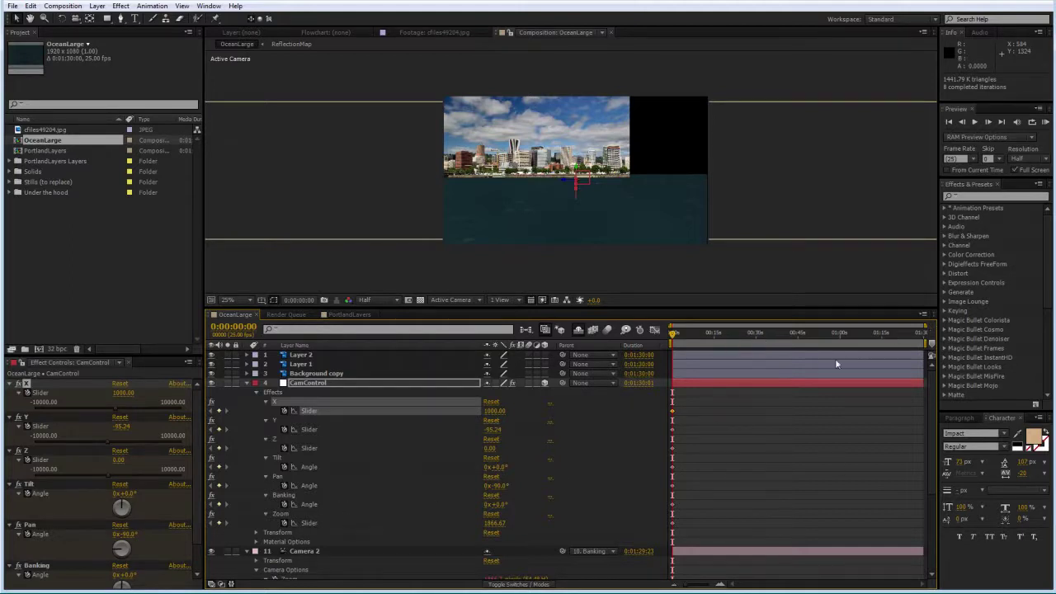
Shorten the work area to end at about 0:10 and zoom the timeline in
{"action": "left_click_drag", "start_coordinate": [924, 344], "coordinate": [706, 345]}
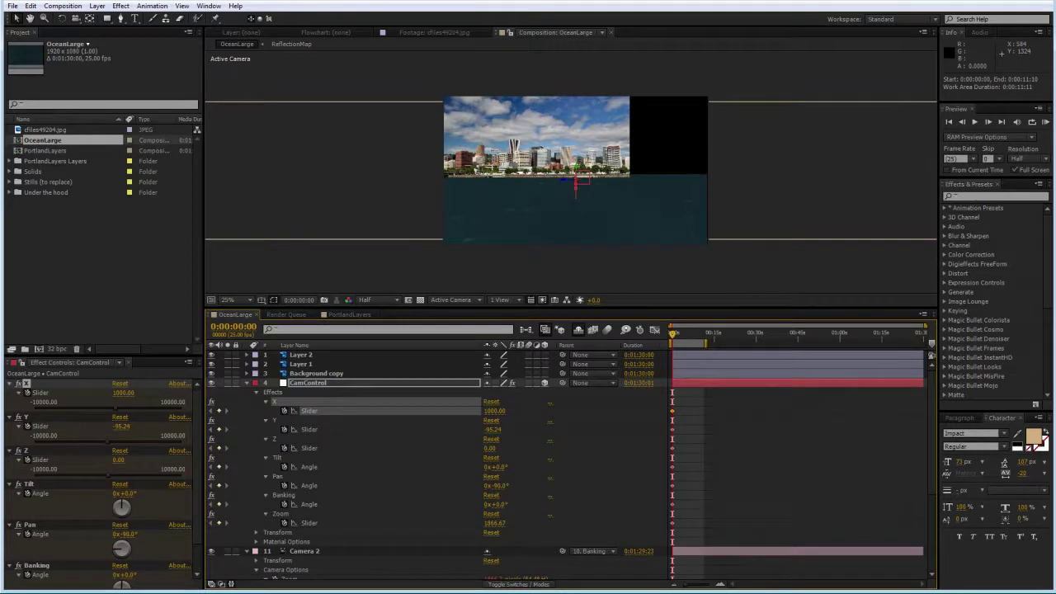
{"action": "left_click_drag", "start_coordinate": [693, 585], "coordinate": [708, 587]}
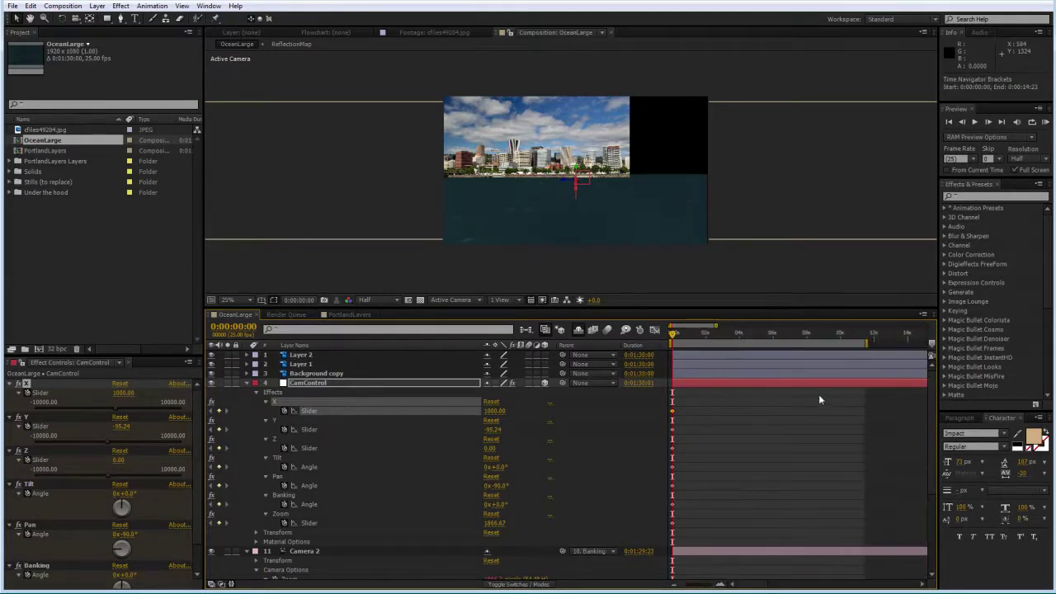
{"action": "left_click_drag", "start_coordinate": [866, 346], "coordinate": [839, 346]}
{"action": "left_click_drag", "start_coordinate": [714, 328], "coordinate": [705, 328]}
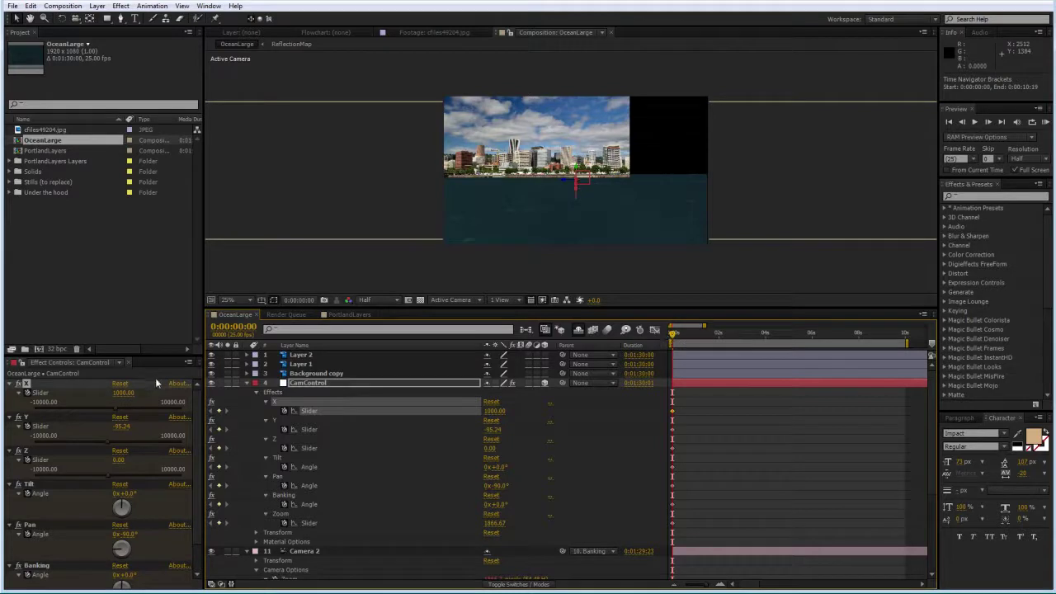
Move Layer 2, Layer 1 and Background copy below Camera 2, make them 3D, and parent Layers 1–2 to Background copy
{"action": "left_click", "coordinate": [247, 384]}
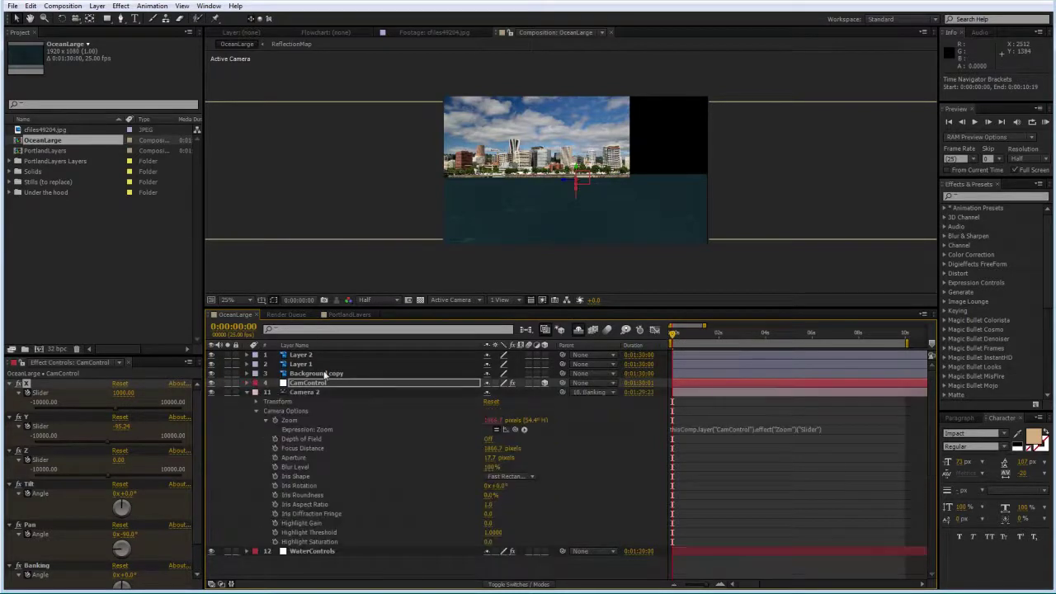
{"action": "left_click", "coordinate": [246, 393]}
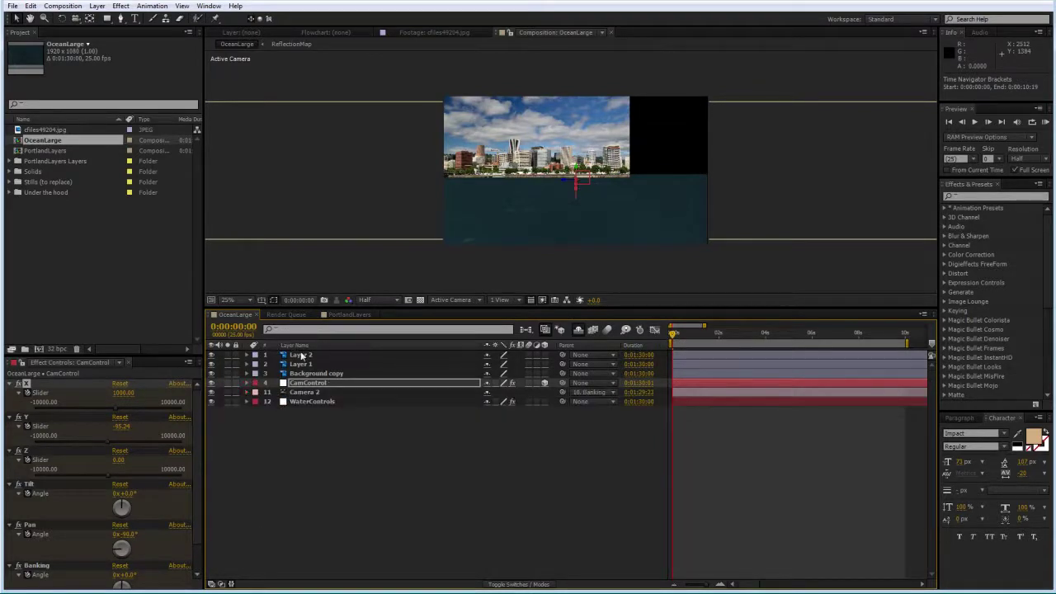
{"action": "left_click", "coordinate": [302, 356]}
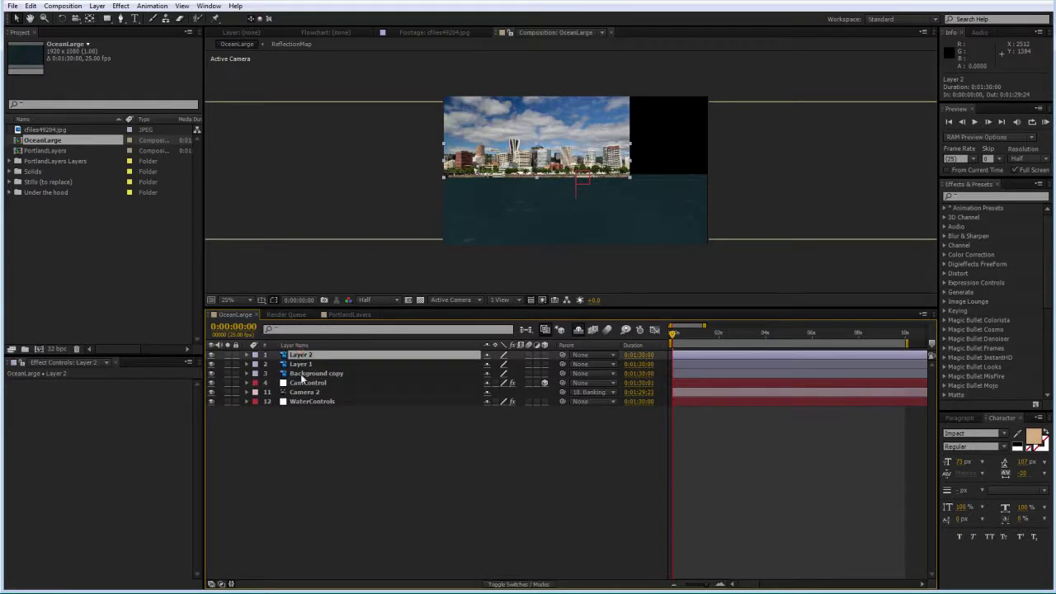
{"action": "left_click", "coordinate": [302, 373], "text": "shift"}
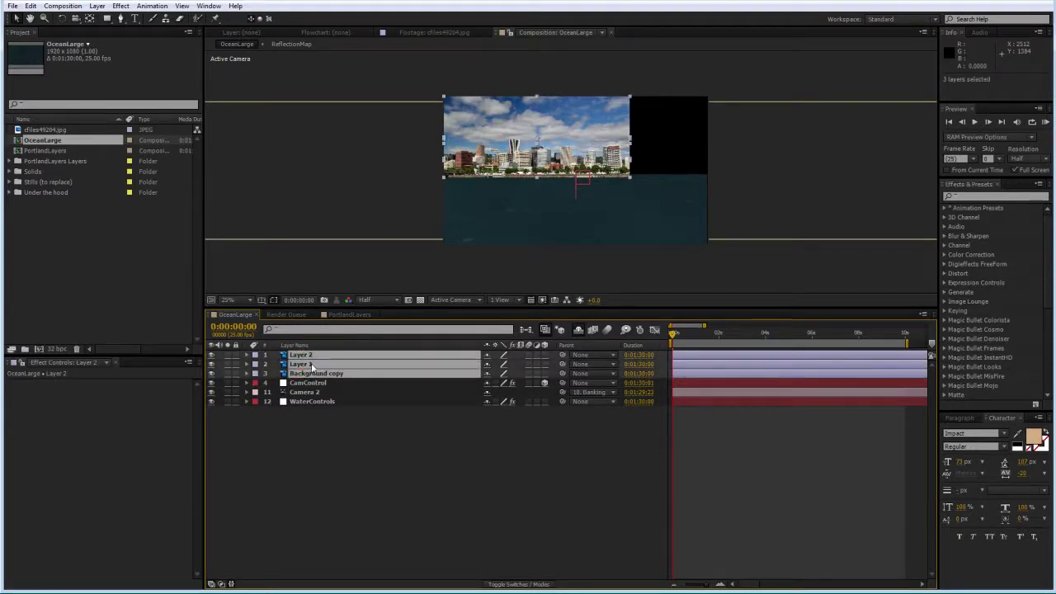
{"action": "left_click_drag", "start_coordinate": [312, 366], "coordinate": [383, 401]}
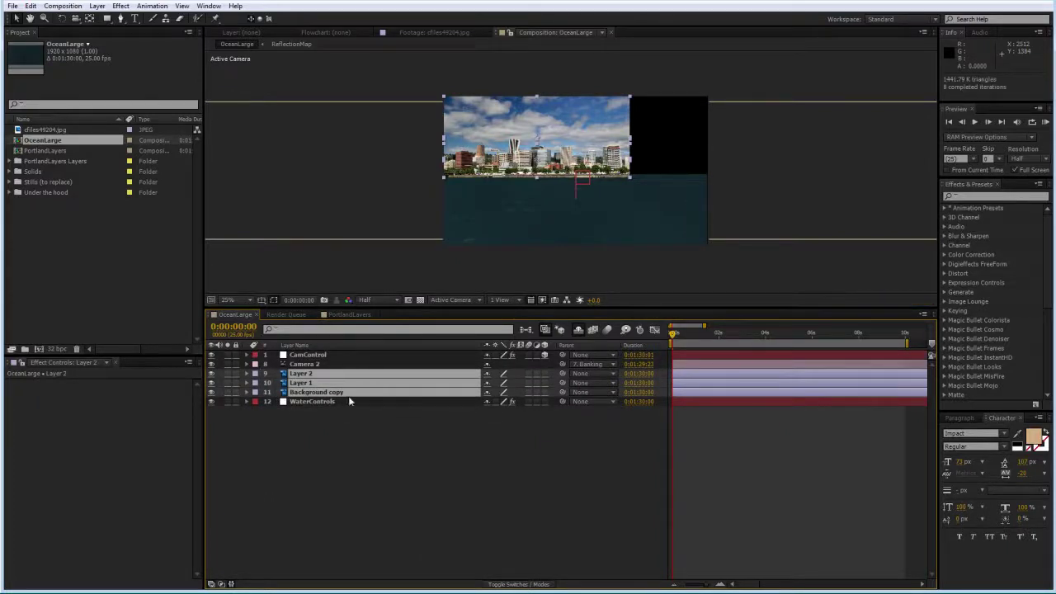
{"action": "left_click", "coordinate": [543, 393]}
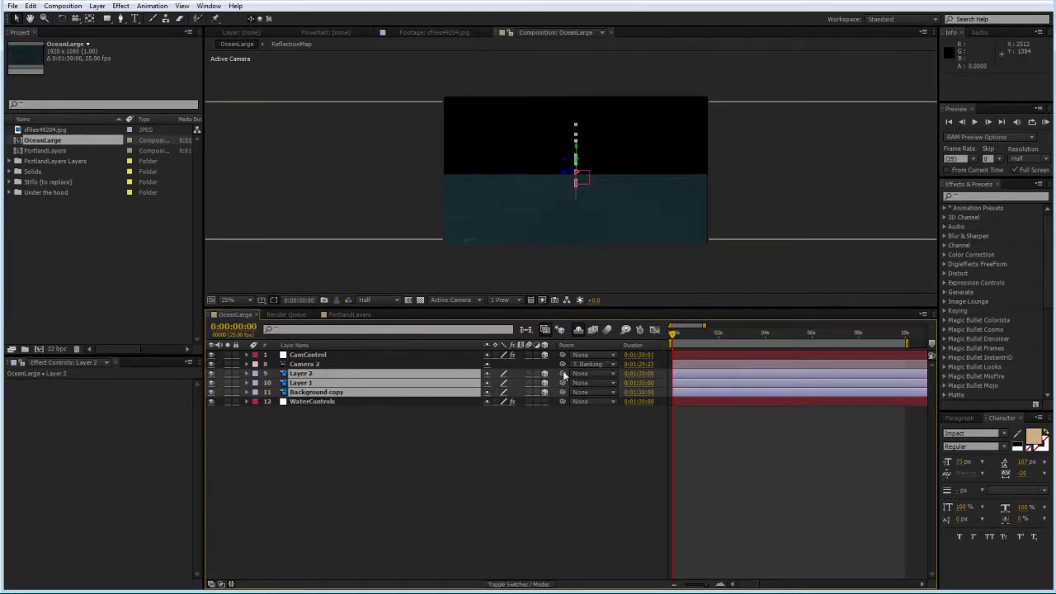
{"action": "left_click_drag", "start_coordinate": [562, 373], "coordinate": [499, 393]}
Reveal Background copy's rotation, then set Layer 2's Z position to 100
{"action": "left_click", "coordinate": [361, 428]}
{"action": "left_click", "coordinate": [298, 394]}
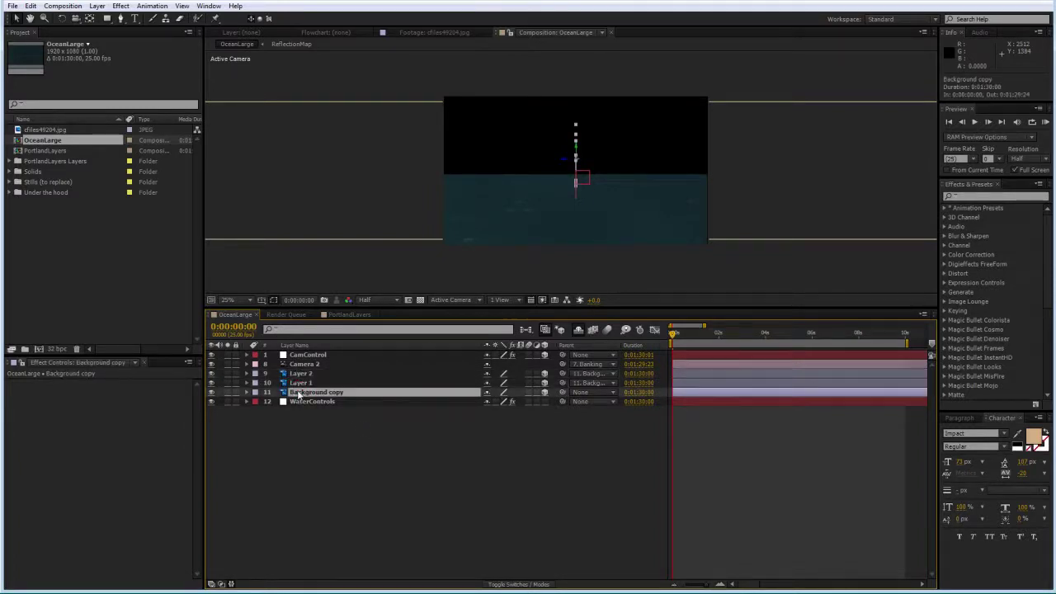
{"action": "key", "text": "r"}
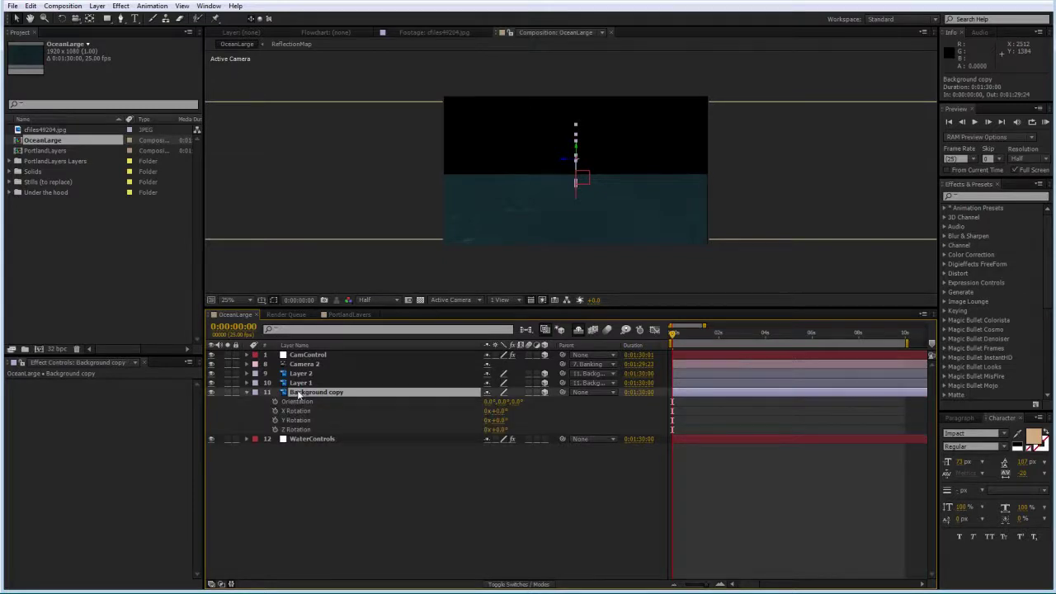
{"action": "left_click", "coordinate": [307, 372]}
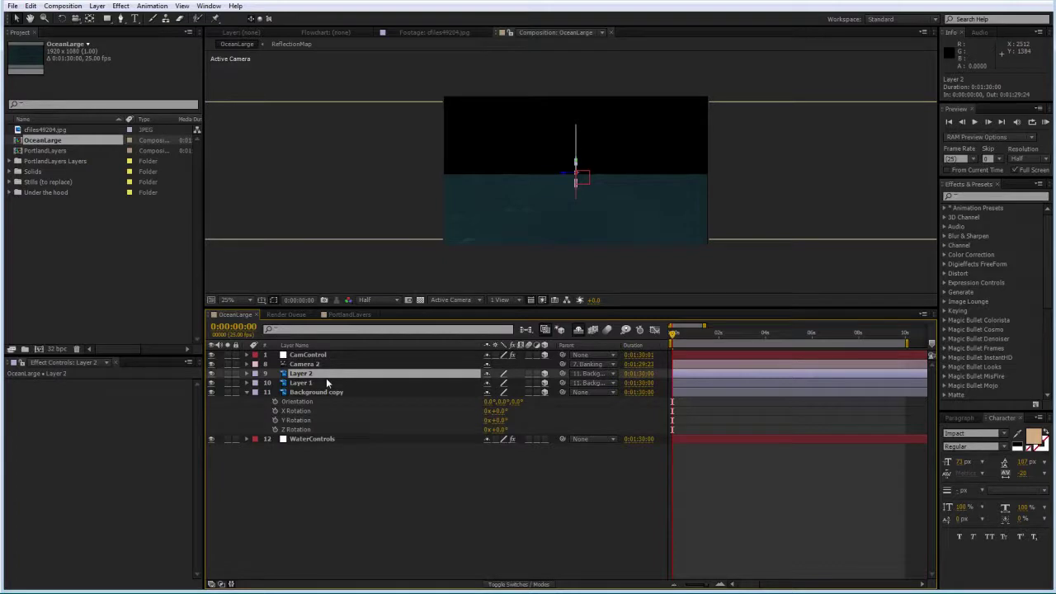
{"action": "key", "text": "p"}
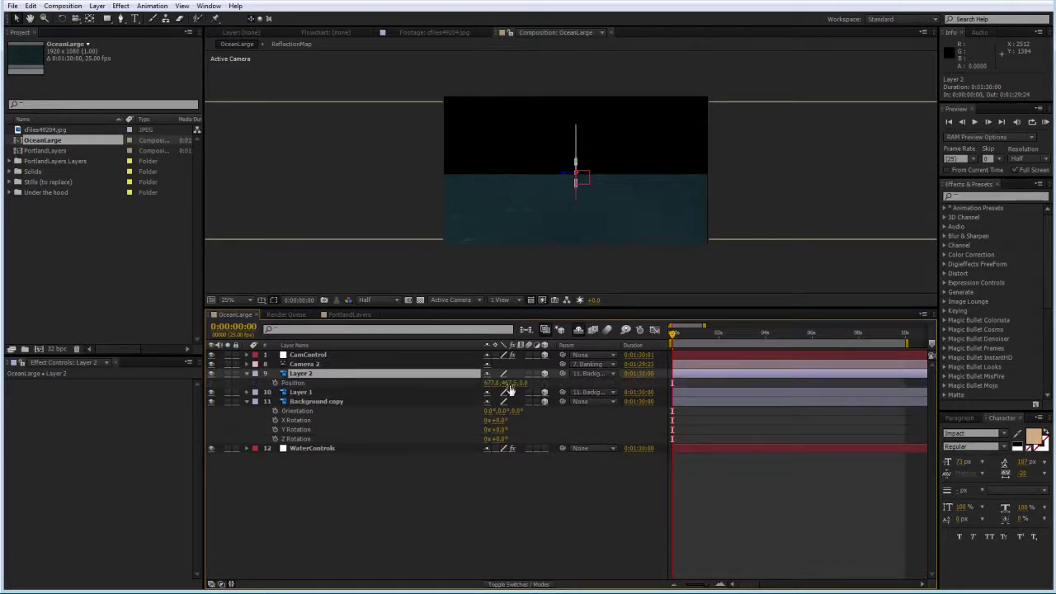
{"action": "left_click_drag", "start_coordinate": [522, 383], "coordinate": [563, 389]}
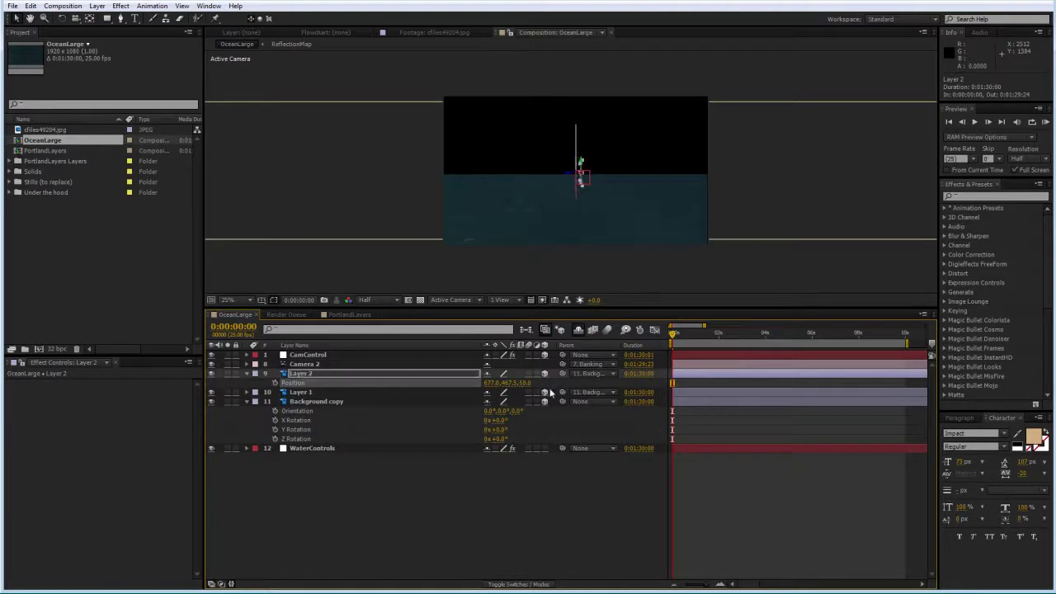
{"action": "left_click", "coordinate": [525, 383]}
{"action": "type", "text": "100"}
{"action": "key", "text": "Return"}
Set Layer 1's Z position to -45
{"action": "left_click", "coordinate": [297, 393]}
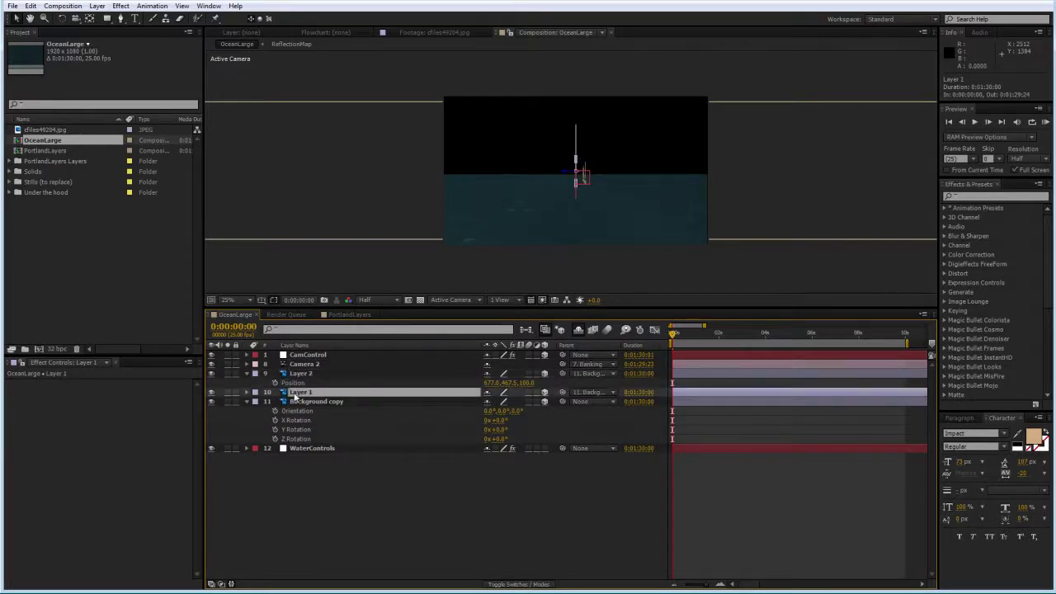
{"action": "key", "text": "p"}
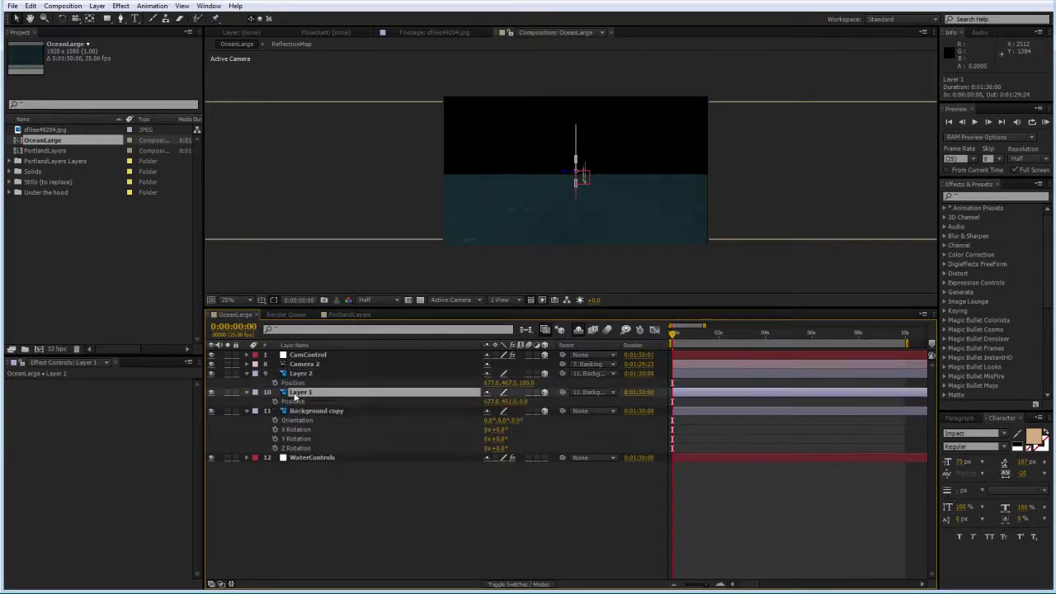
{"action": "left_click", "coordinate": [530, 402]}
{"action": "type", "text": "-45"}
{"action": "key", "text": "Return"}
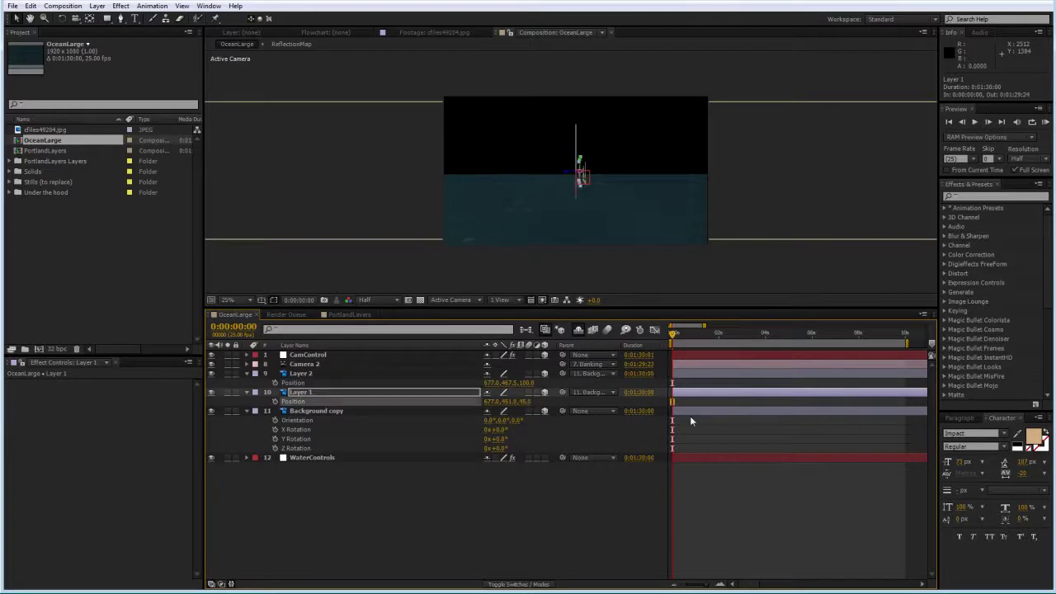
Rotate Background copy to -90° on the Y axis
{"action": "left_click", "coordinate": [319, 411]}
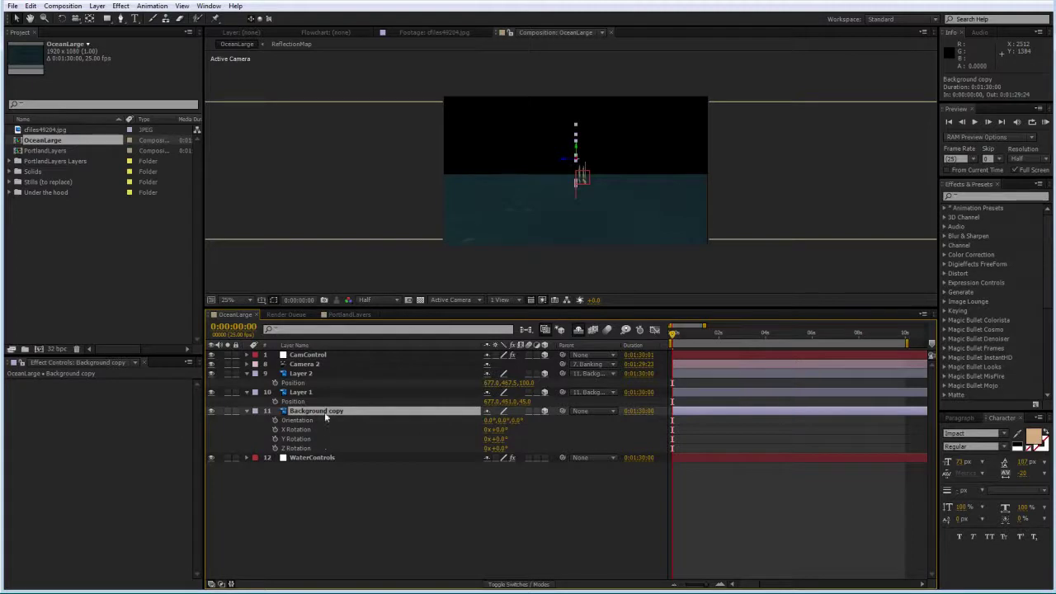
{"action": "left_click_drag", "start_coordinate": [498, 439], "coordinate": [453, 445]}
{"action": "left_click", "coordinate": [500, 439]}
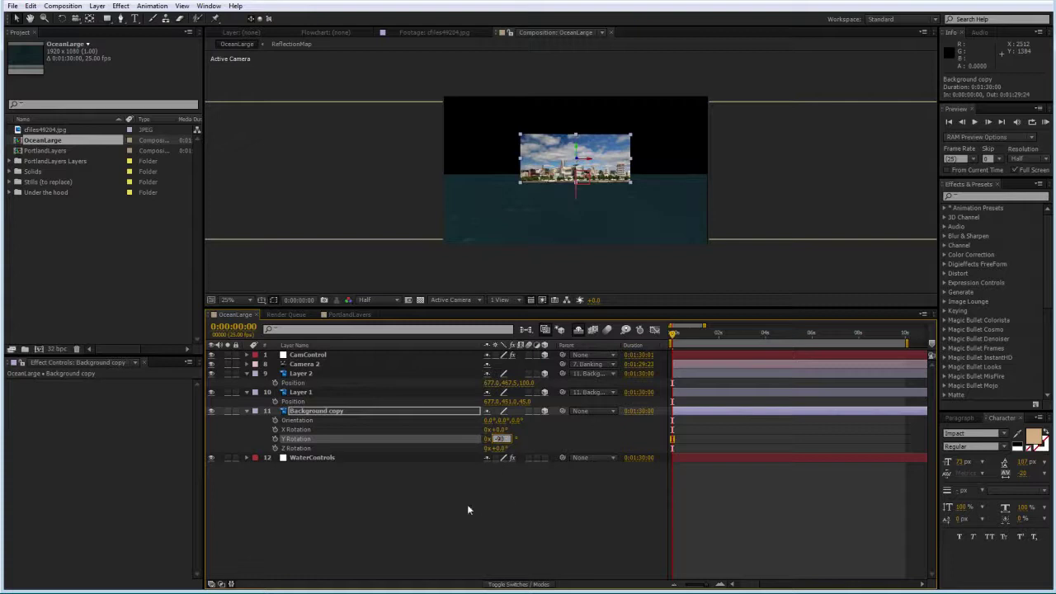
{"action": "left_click", "coordinate": [673, 488]}
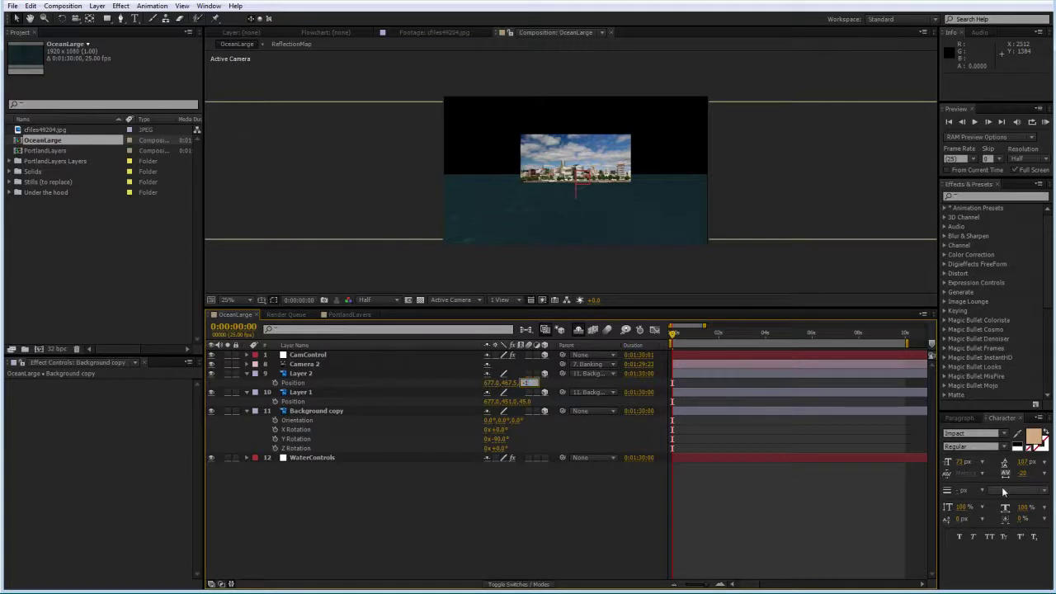
Set Layer 2's Z position to -100 and keep Layer 1's at -45
{"action": "key", "text": "Return"}
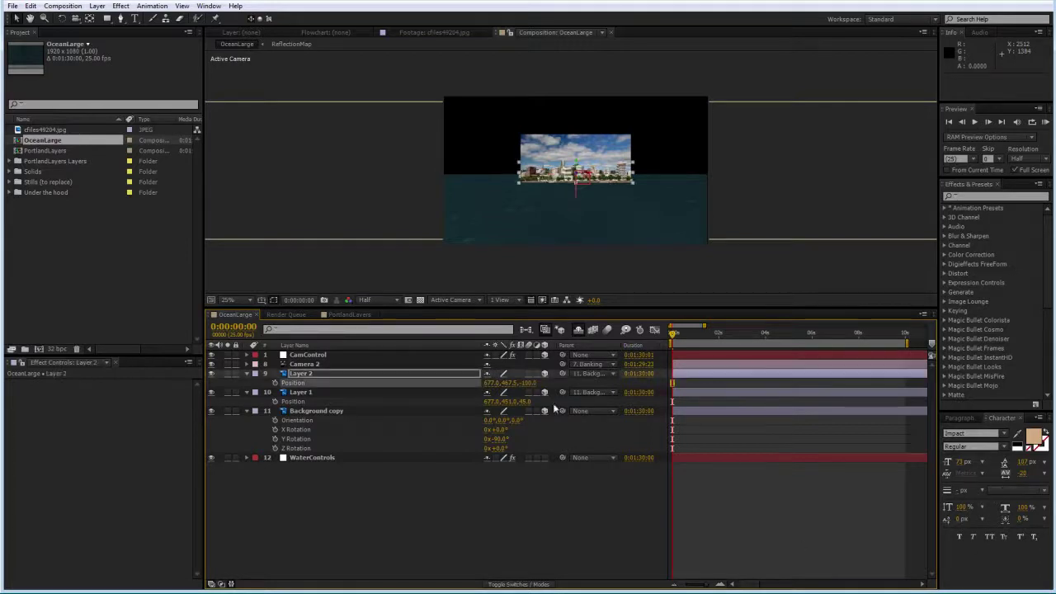
{"action": "left_click", "coordinate": [528, 402]}
{"action": "key", "text": "Return"}
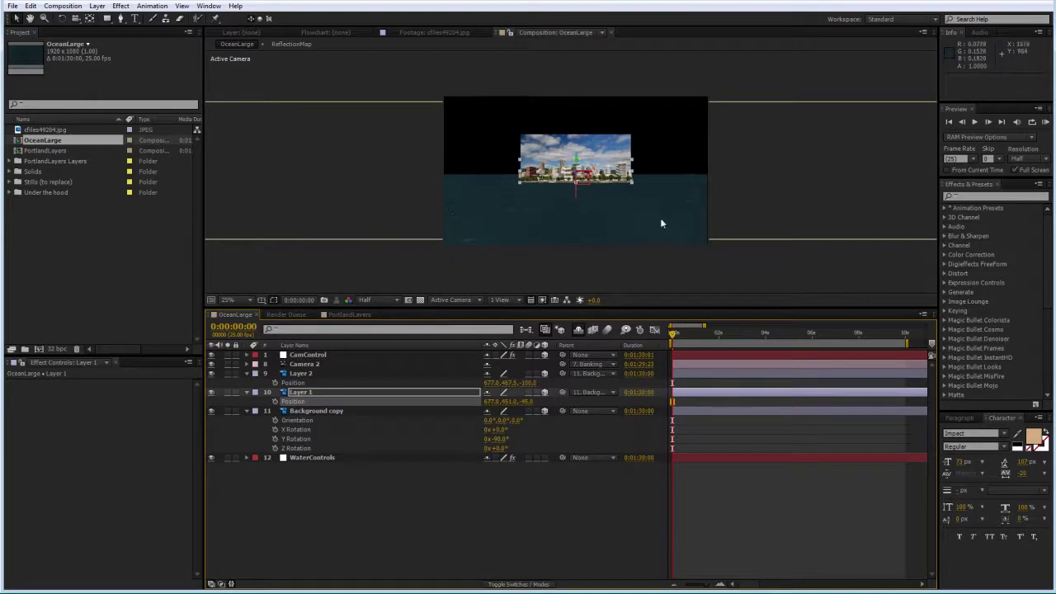
Move Background copy's anchor point down to the waterline with the Pan Behind tool
{"action": "key", "text": "period"}
{"action": "key", "text": "period"}
{"action": "key", "text": "period"}
{"action": "key", "text": "period"}
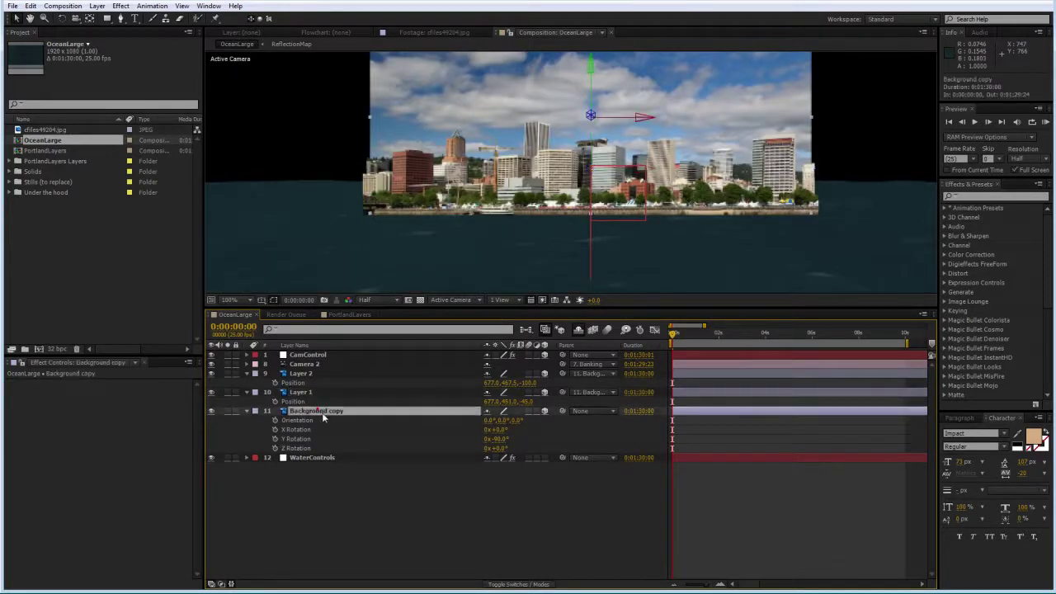
{"action": "left_click", "coordinate": [89, 18]}
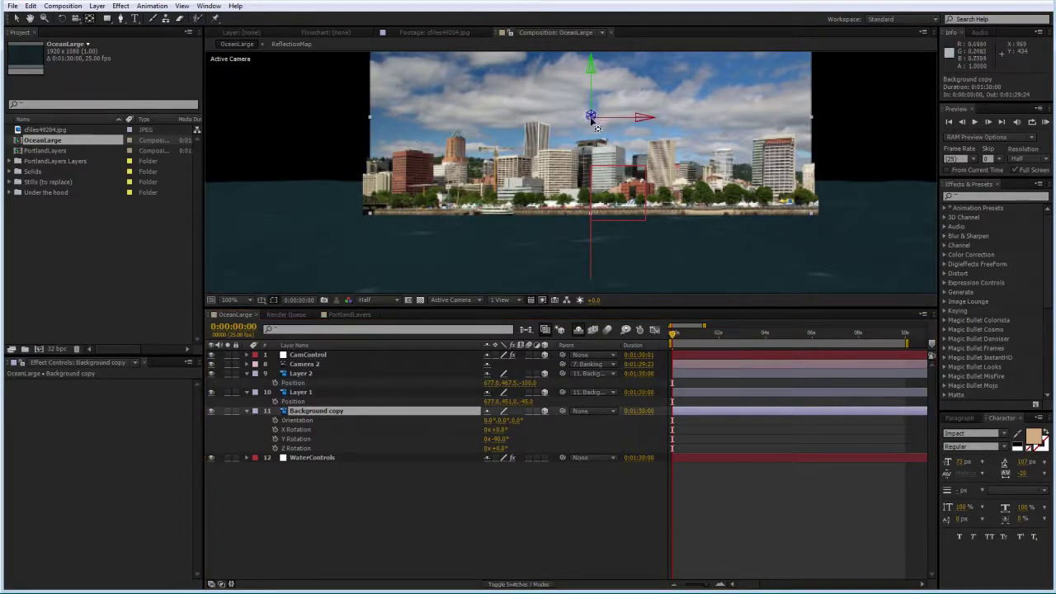
{"action": "left_click_drag", "start_coordinate": [594, 120], "coordinate": [598, 219]}
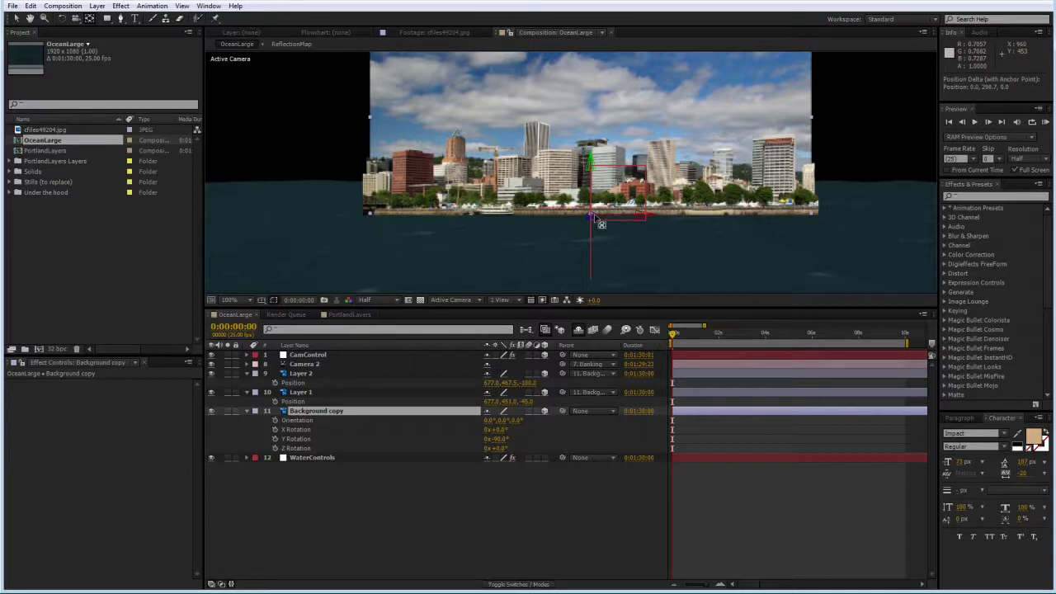
{"action": "left_click_drag", "start_coordinate": [600, 220], "coordinate": [600, 219]}
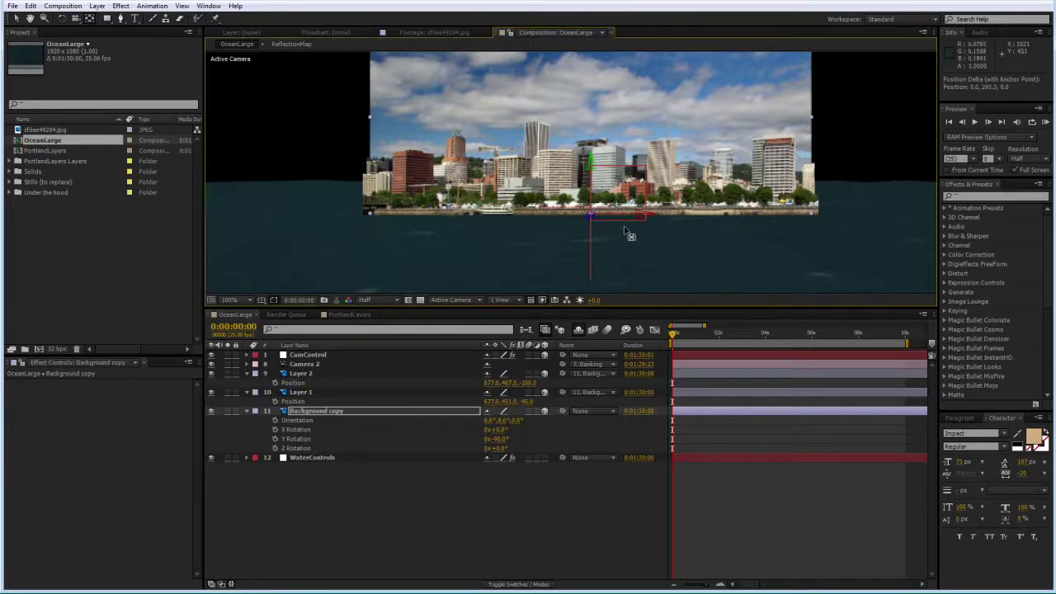
{"action": "key", "text": "v"}
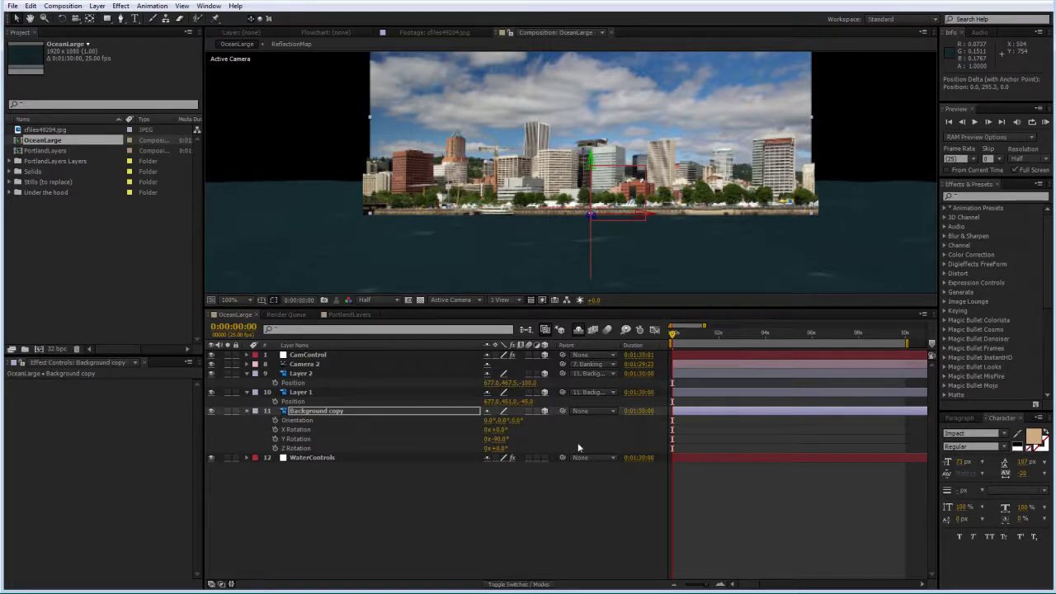
Try and undo an X rotation, then scrub Background copy's Position to push the skyline farther back
{"action": "mouse_move", "coordinate": [494, 430]}
{"action": "left_mouse_down"}
{"action": "mouse_move", "coordinate": [608, 429]}
{"action": "mouse_move", "coordinate": [488, 439]}
{"action": "left_mouse_up"}
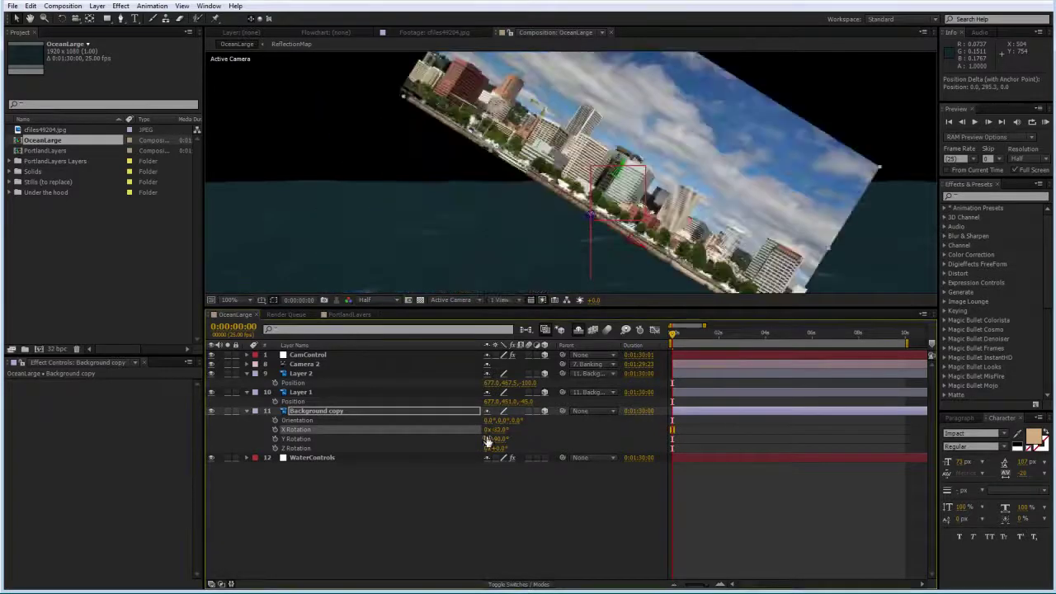
{"action": "key", "text": "ctrl+z"}
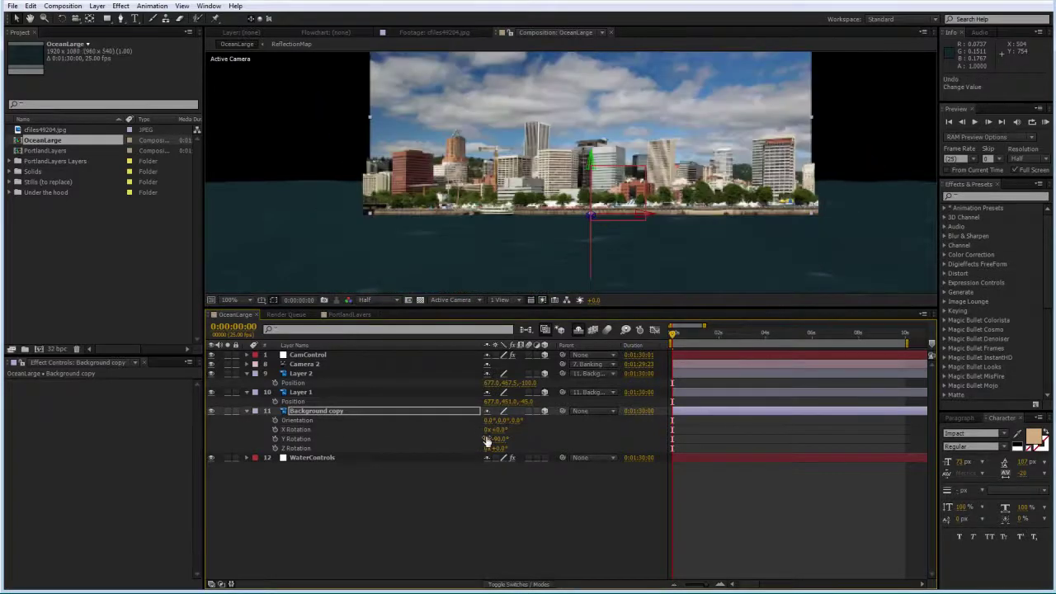
{"action": "key", "text": "p"}
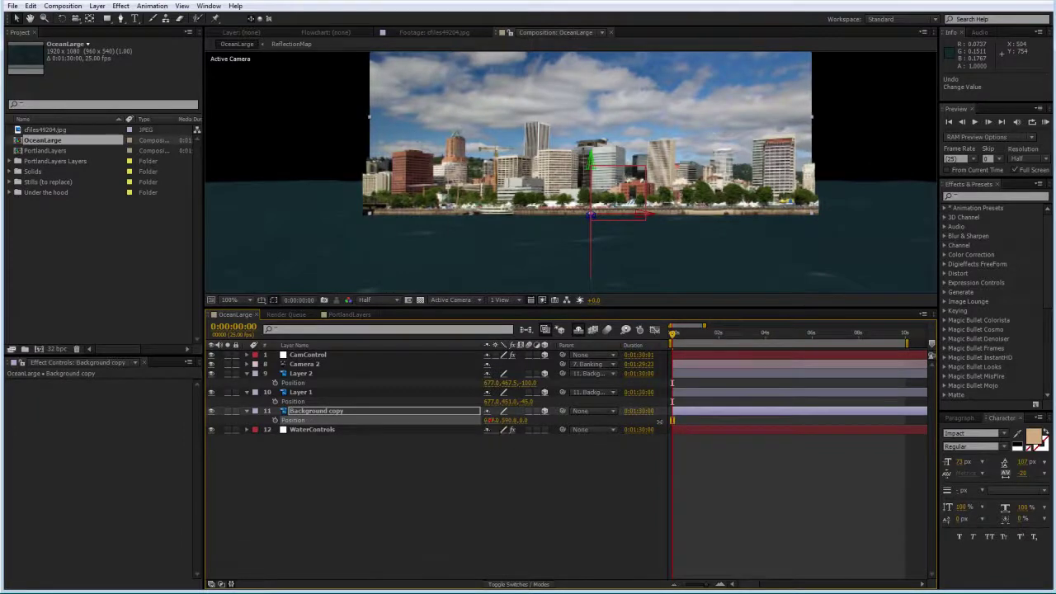
{"action": "left_click_drag", "start_coordinate": [488, 420], "coordinate": [493, 420]}
{"action": "left_click_drag", "start_coordinate": [677, 421], "coordinate": [2, 450]}
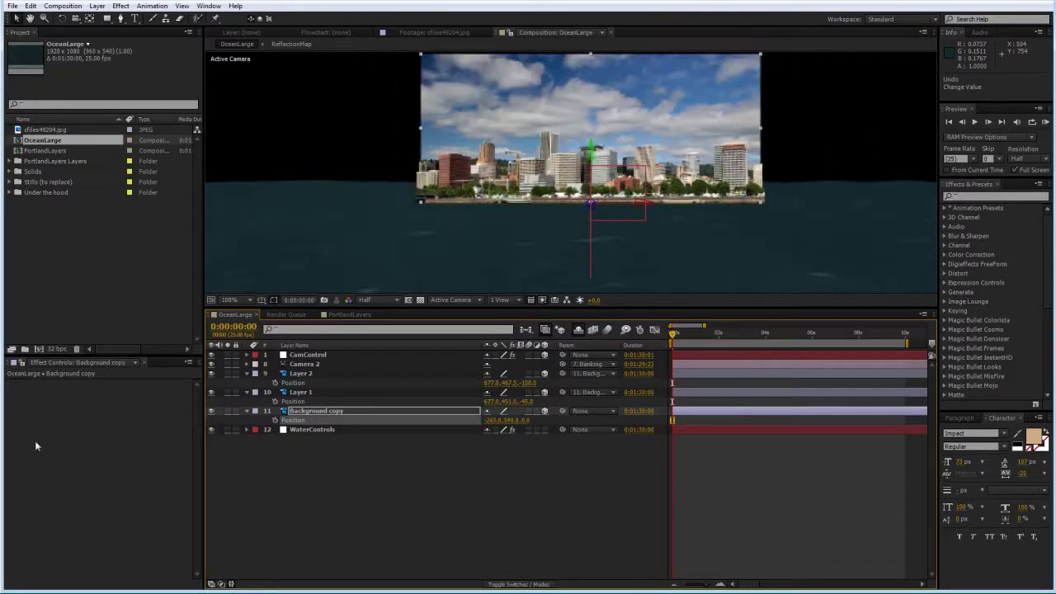
In a 4 Views layout, slide Background copy back to X -1870 in the Top view, then return to 1 View
{"action": "scroll", "coordinate": [594, 244], "scroll_direction": "down", "scroll_amount": 2}
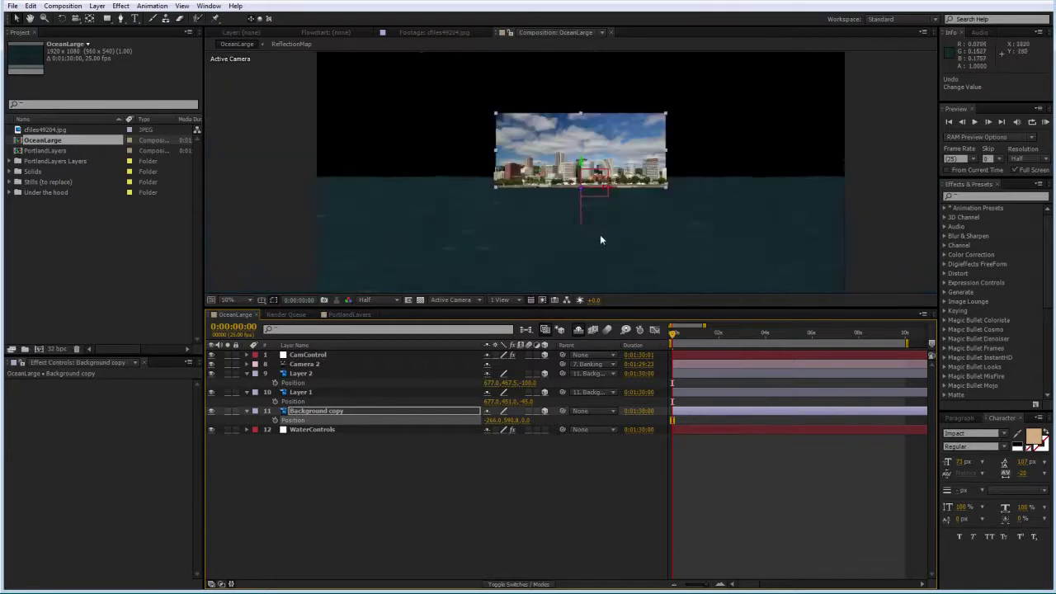
{"action": "left_click", "coordinate": [495, 300]}
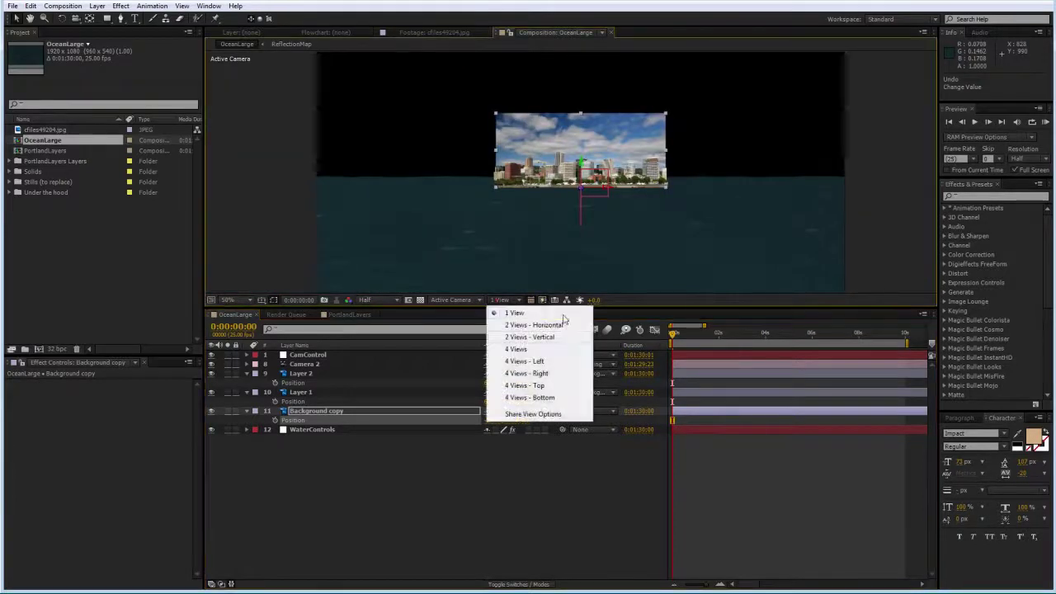
{"action": "left_click", "coordinate": [526, 350]}
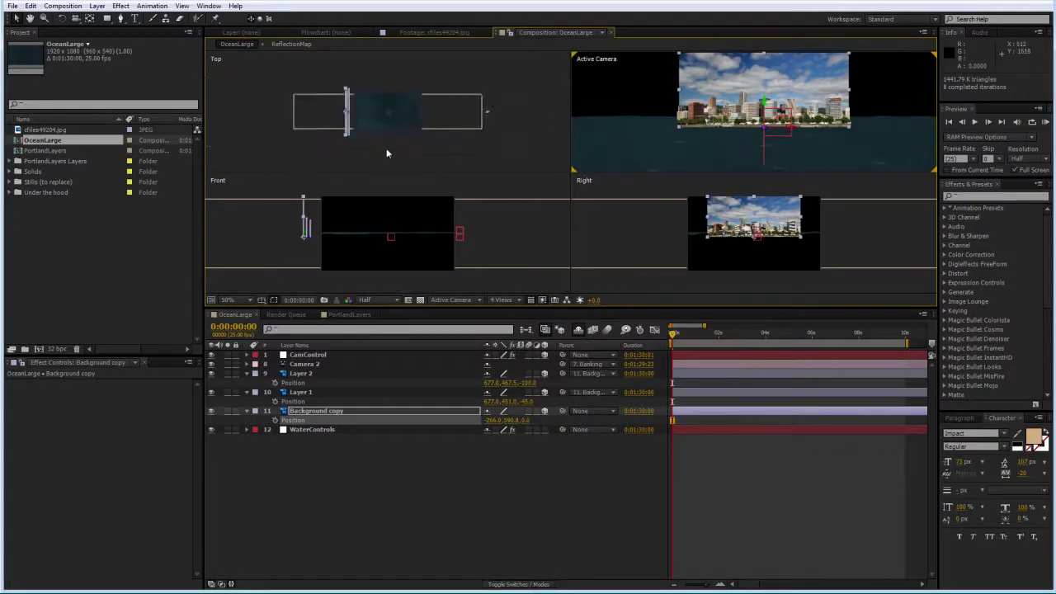
{"action": "left_click_drag", "start_coordinate": [348, 118], "coordinate": [290, 119]}
{"action": "scroll", "coordinate": [302, 120], "scroll_direction": "up", "scroll_amount": 3}
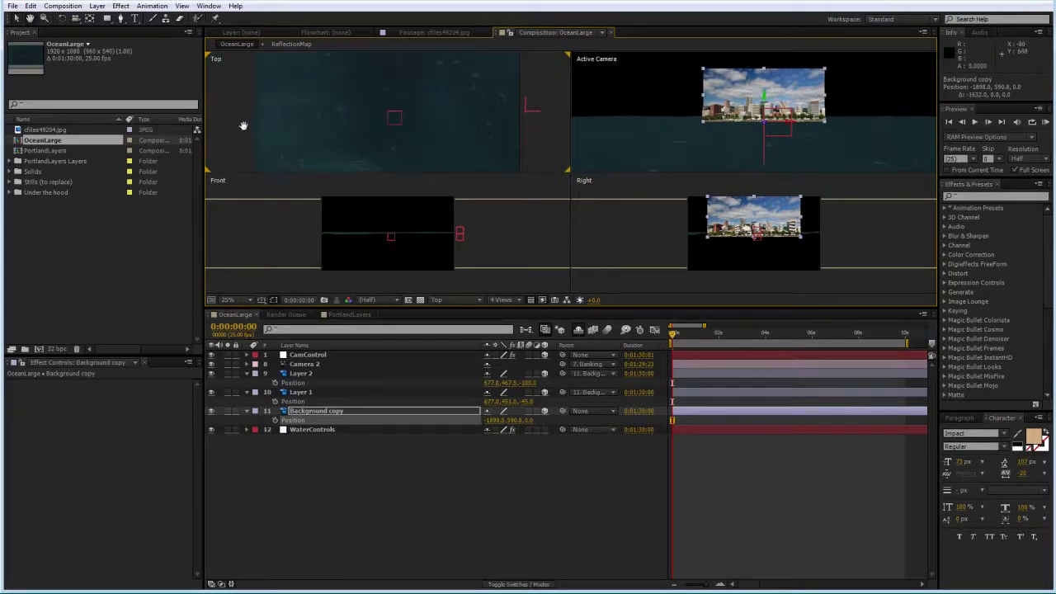
{"action": "left_click", "coordinate": [738, 134]}
{"action": "left_click_drag", "start_coordinate": [525, 110], "coordinate": [466, 123]}
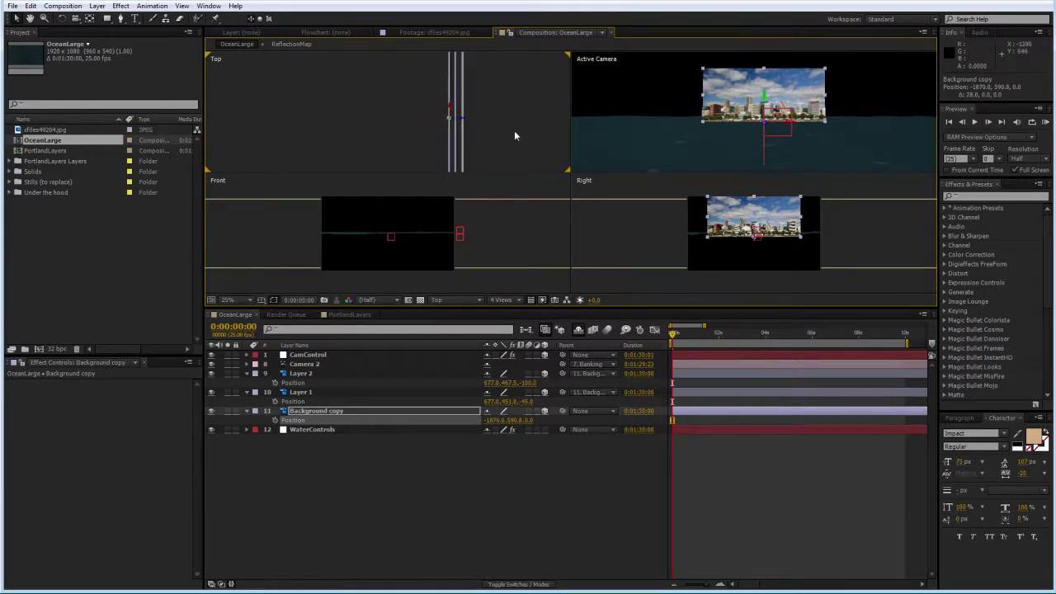
{"action": "scroll", "coordinate": [513, 130], "scroll_direction": "down", "scroll_amount": 5}
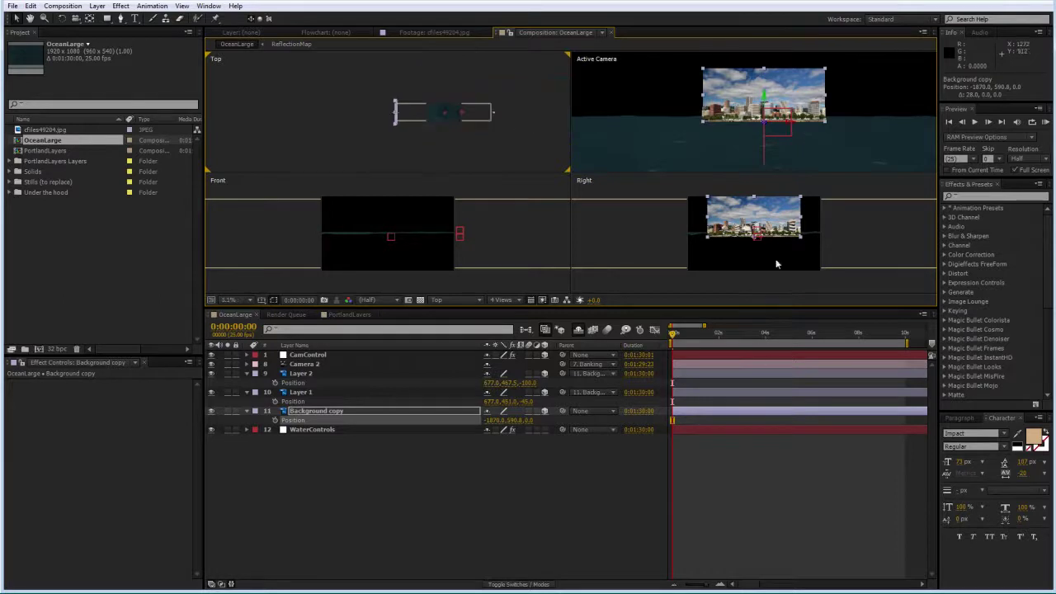
{"action": "left_click", "coordinate": [505, 300]}
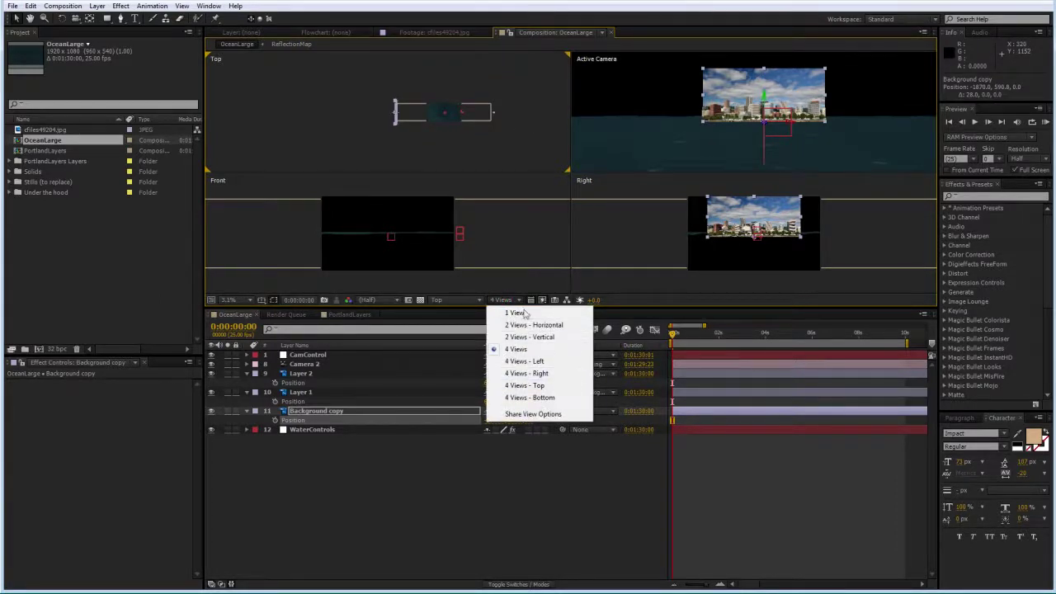
{"action": "left_click", "coordinate": [521, 312]}
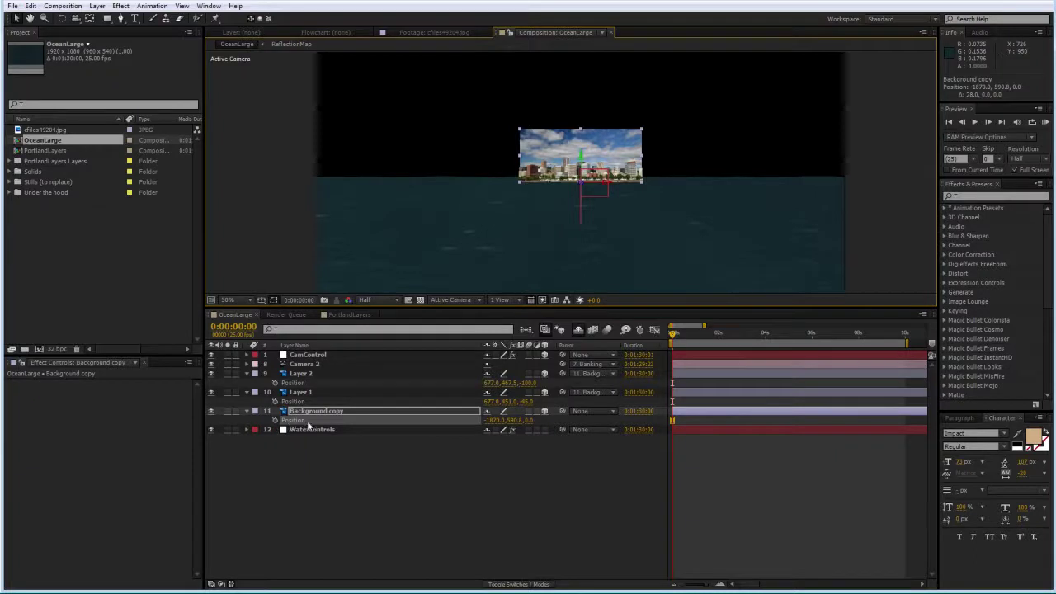
Scrub Background copy's Scale up to 419% so the skyline spans the horizon
{"action": "key", "text": "s"}
{"action": "scroll", "coordinate": [511, 116], "scroll_direction": "down", "scroll_amount": 2}
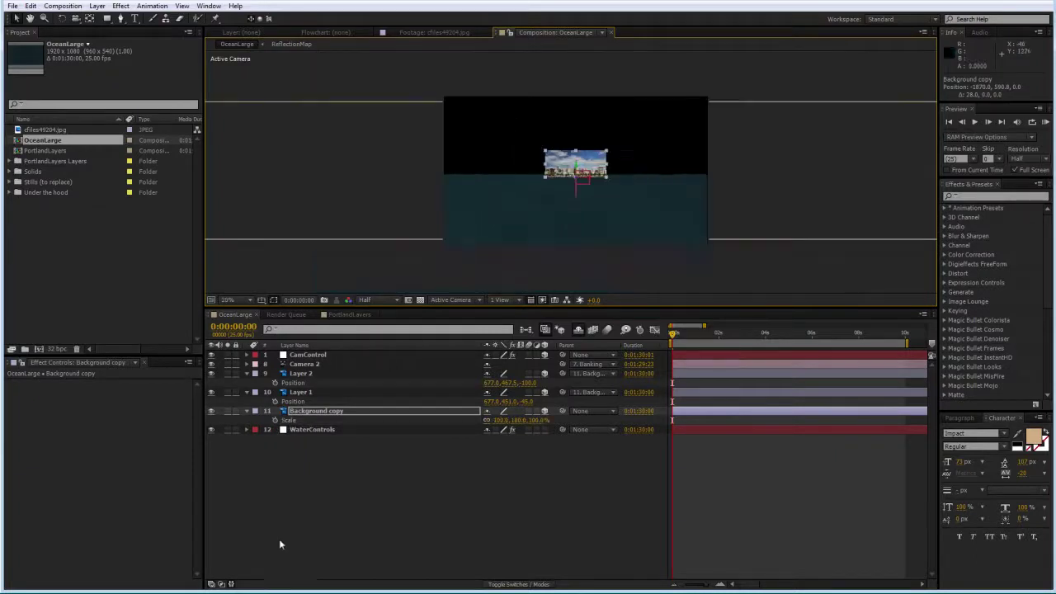
{"action": "left_click_drag", "start_coordinate": [499, 420], "coordinate": [714, 454]}
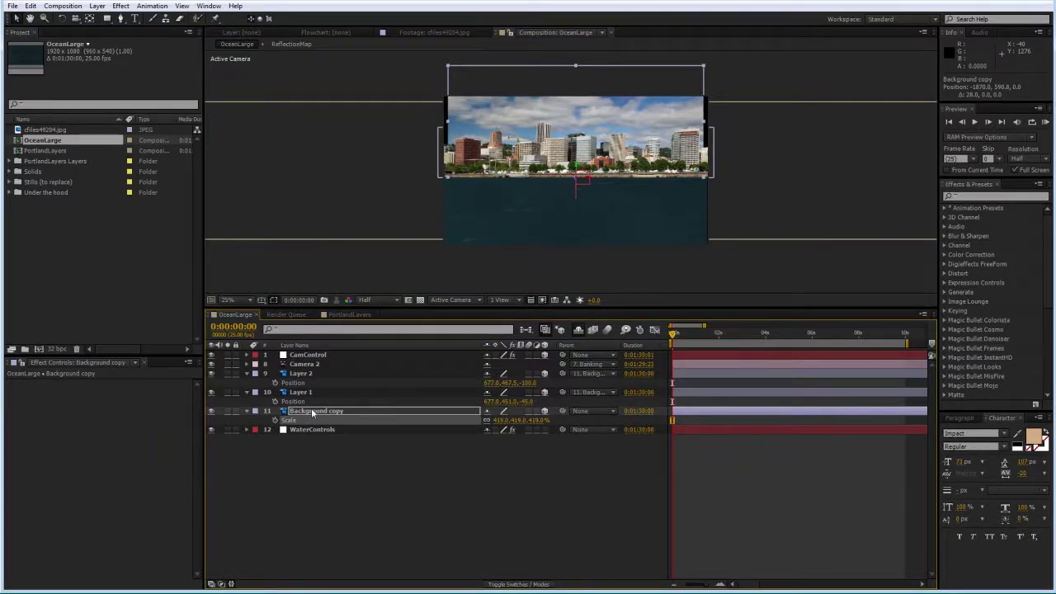
{"action": "left_click", "coordinate": [310, 373]}
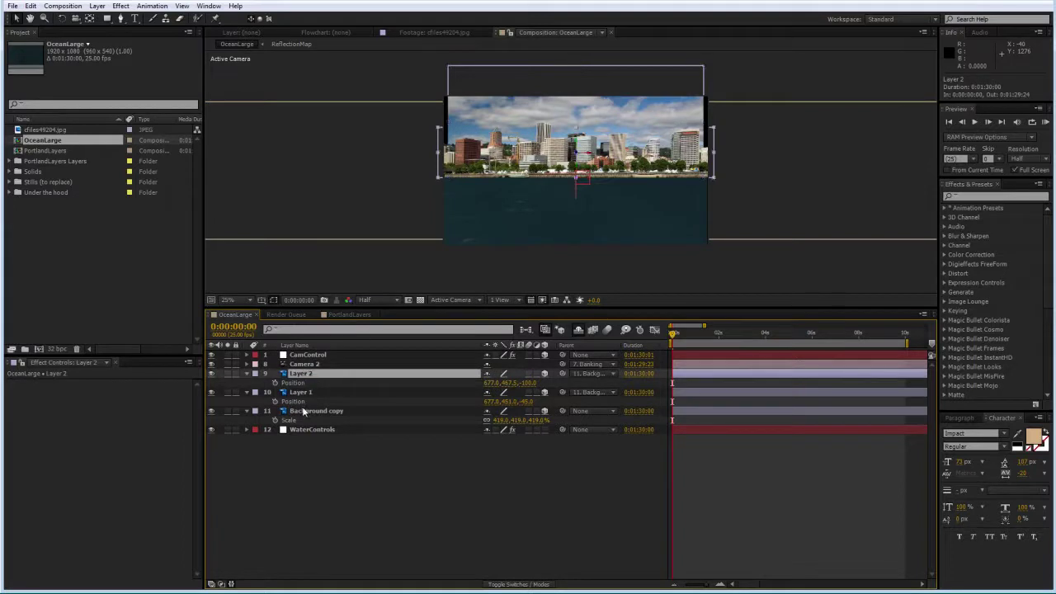
Drag Layer 2, Layer 1 and Background copy under WaterControls to become layers 13–15
{"action": "left_click", "coordinate": [302, 409], "text": "shift"}
{"action": "left_click_drag", "start_coordinate": [303, 410], "coordinate": [338, 483]}
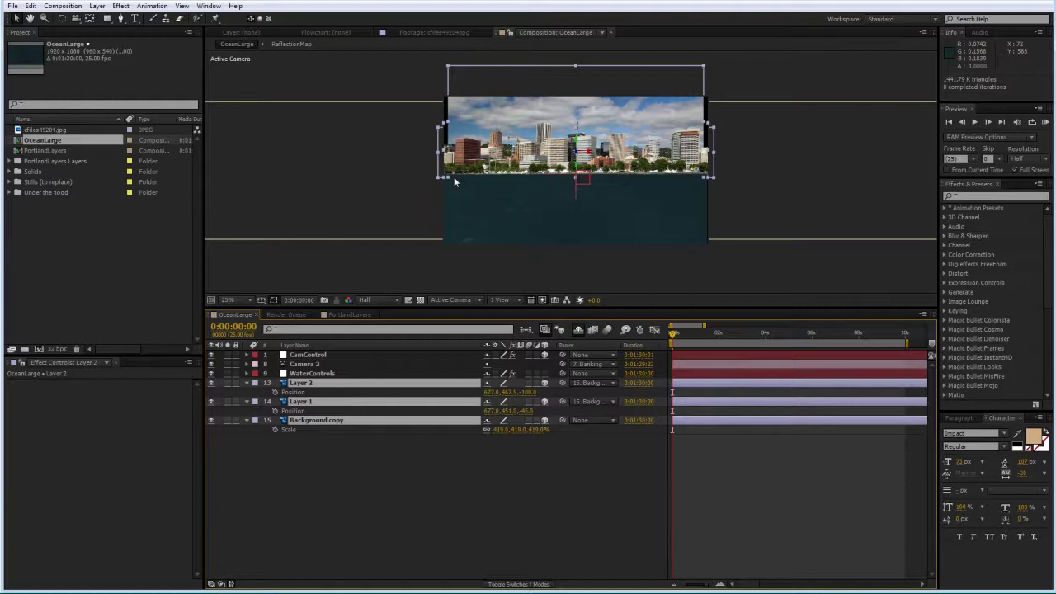
Scrub Background copy's Position Y to 528.8 so the skyline's base sits on the water
{"action": "left_click", "coordinate": [404, 521]}
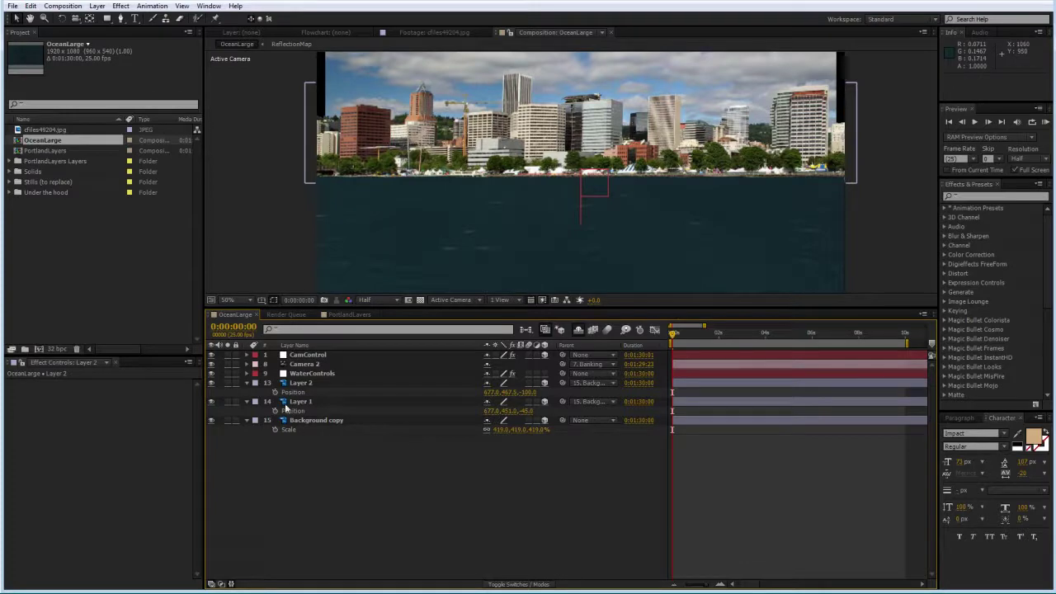
{"action": "left_click", "coordinate": [318, 422]}
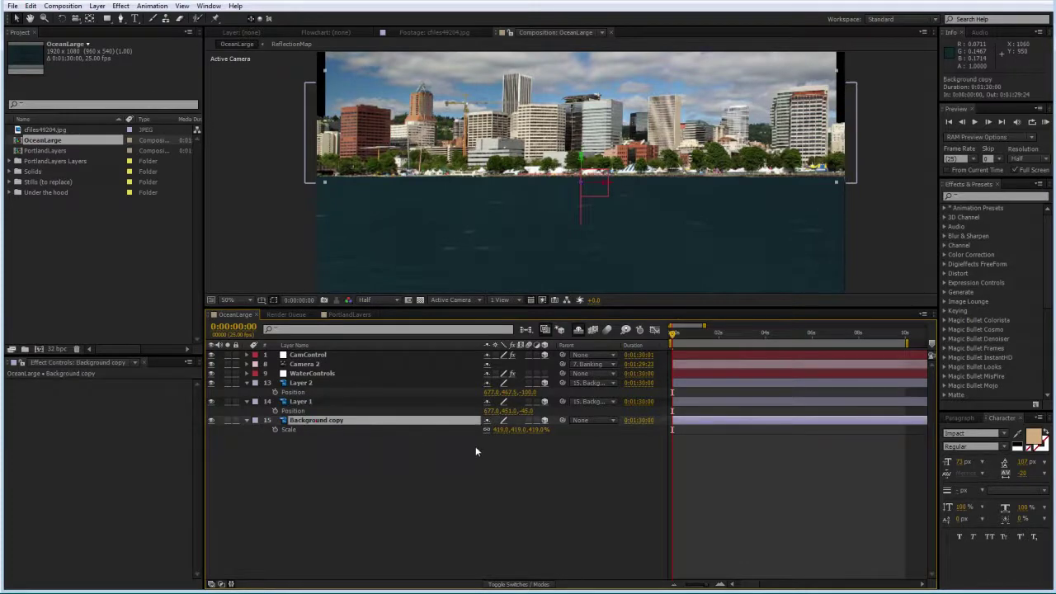
{"action": "key", "text": "p"}
{"action": "left_click_drag", "start_coordinate": [513, 430], "coordinate": [484, 429]}
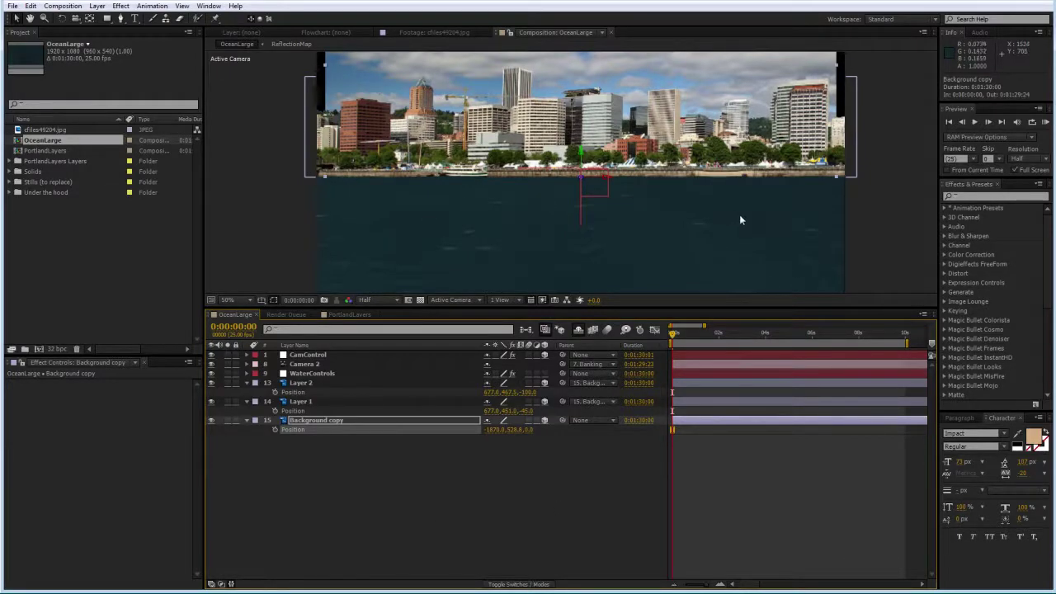
Unparent Layer 2 and Layer 1 from Background copy
{"action": "left_click", "coordinate": [399, 471]}
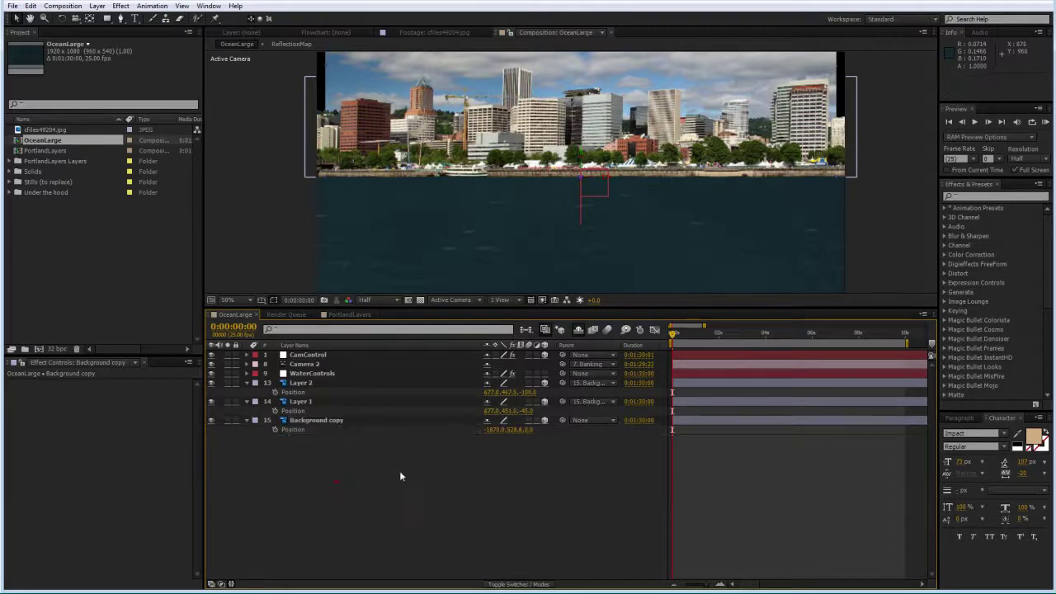
{"action": "left_click", "coordinate": [582, 383]}
{"action": "left_click", "coordinate": [588, 392]}
{"action": "left_click", "coordinate": [580, 402]}
{"action": "left_click", "coordinate": [591, 413]}
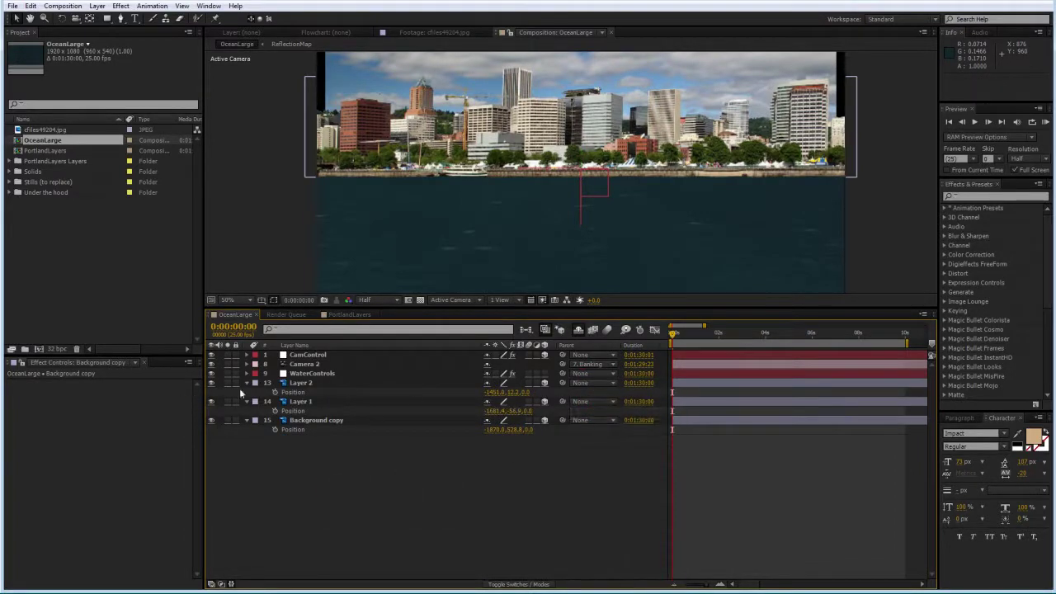
Push the Background copy skyline far back along X so the city lines up over the water
{"action": "left_click", "coordinate": [317, 422]}
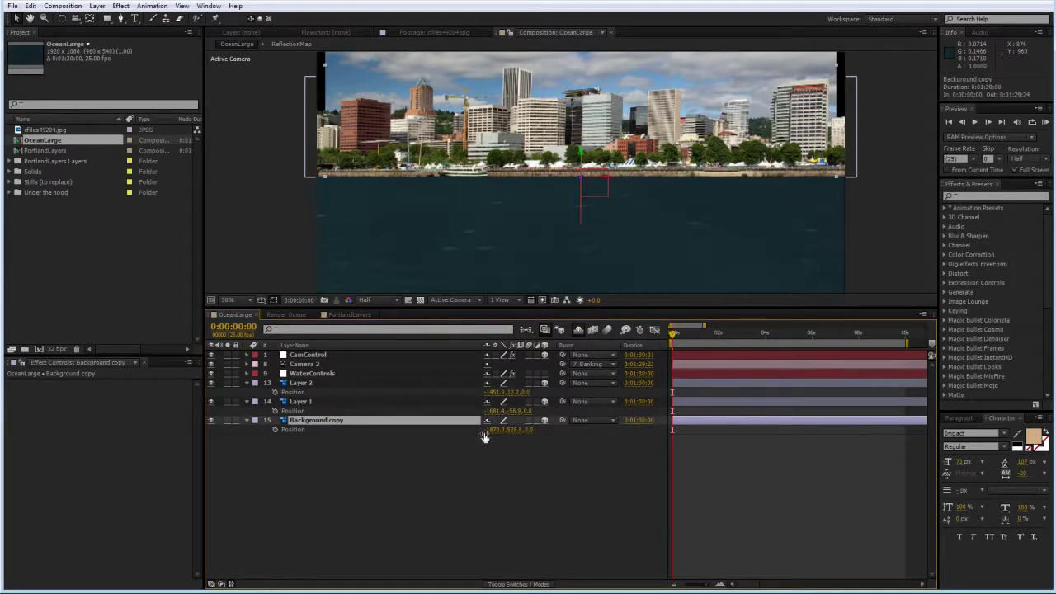
{"action": "key", "text": "comma"}
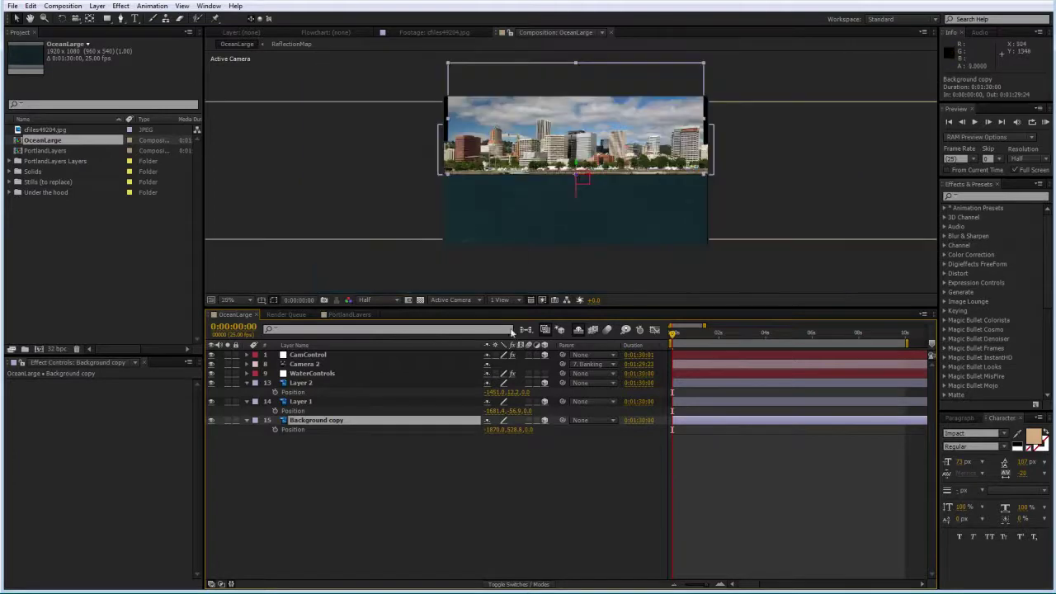
{"action": "left_click_drag", "start_coordinate": [491, 434], "coordinate": [2, 420]}
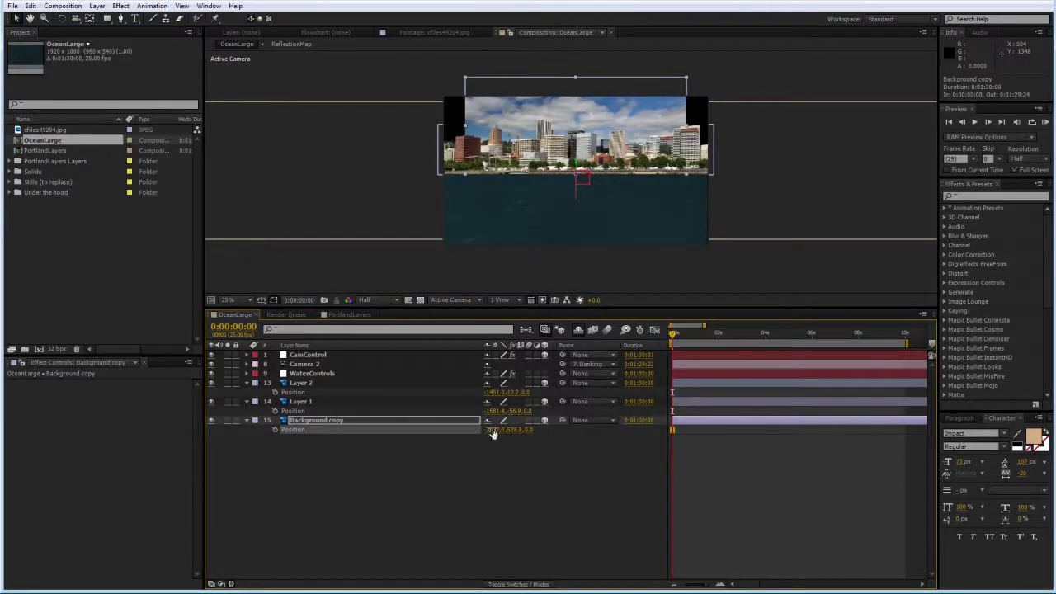
{"action": "left_click_drag", "start_coordinate": [490, 431], "coordinate": [3, 435]}
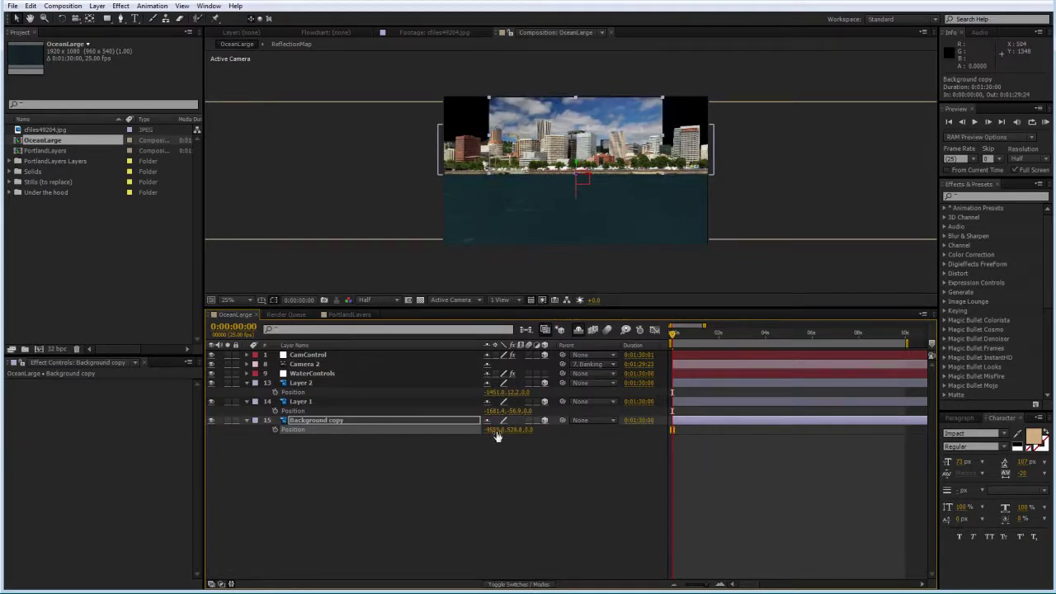
{"action": "left_click_drag", "start_coordinate": [494, 433], "coordinate": [385, 430]}
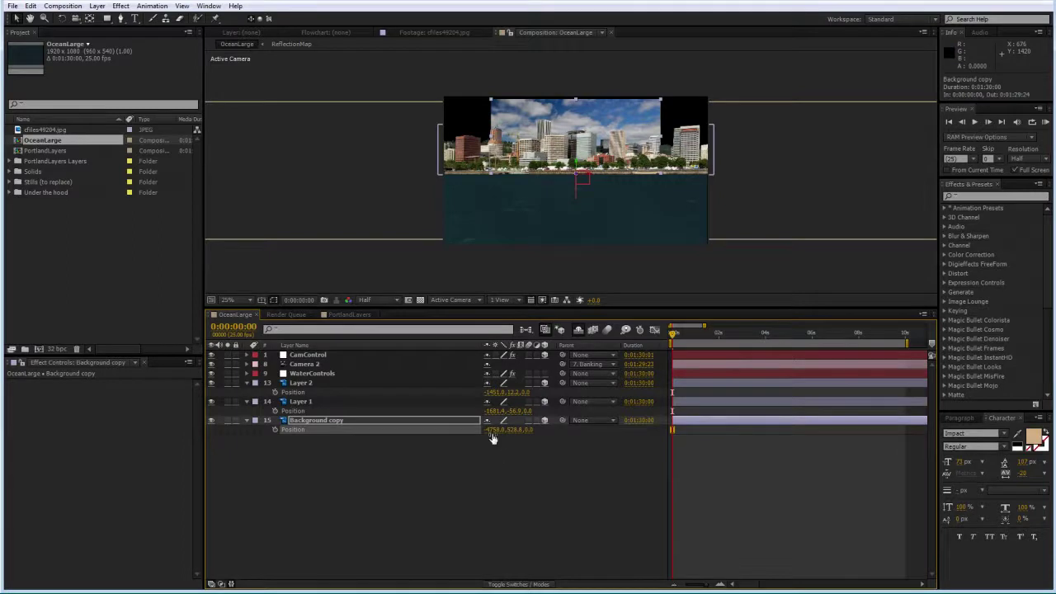
{"action": "left_click_drag", "start_coordinate": [493, 438], "coordinate": [429, 434]}
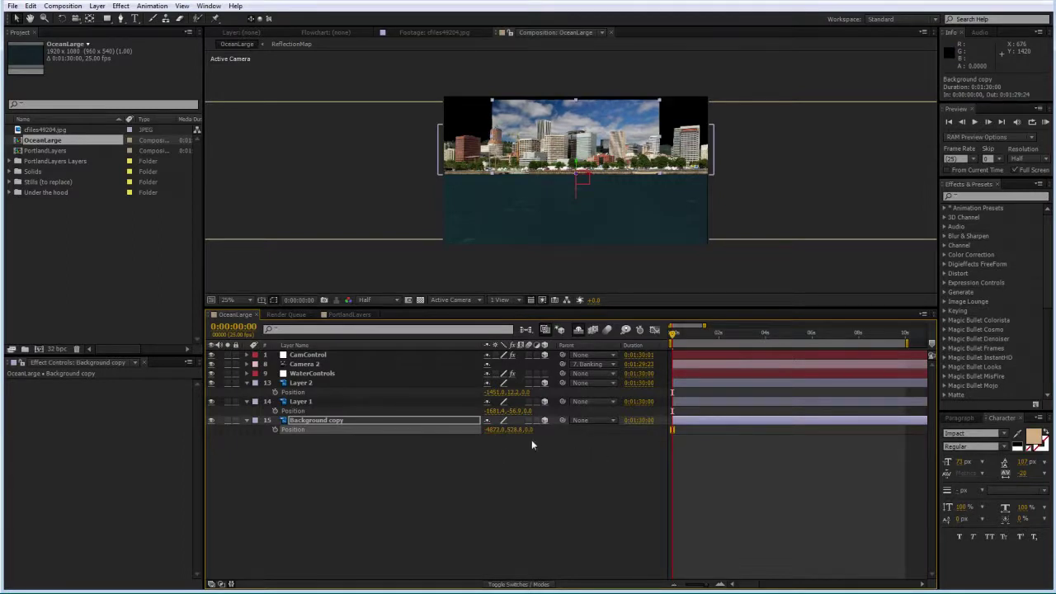
{"action": "left_click_drag", "start_coordinate": [495, 430], "coordinate": [397, 433]}
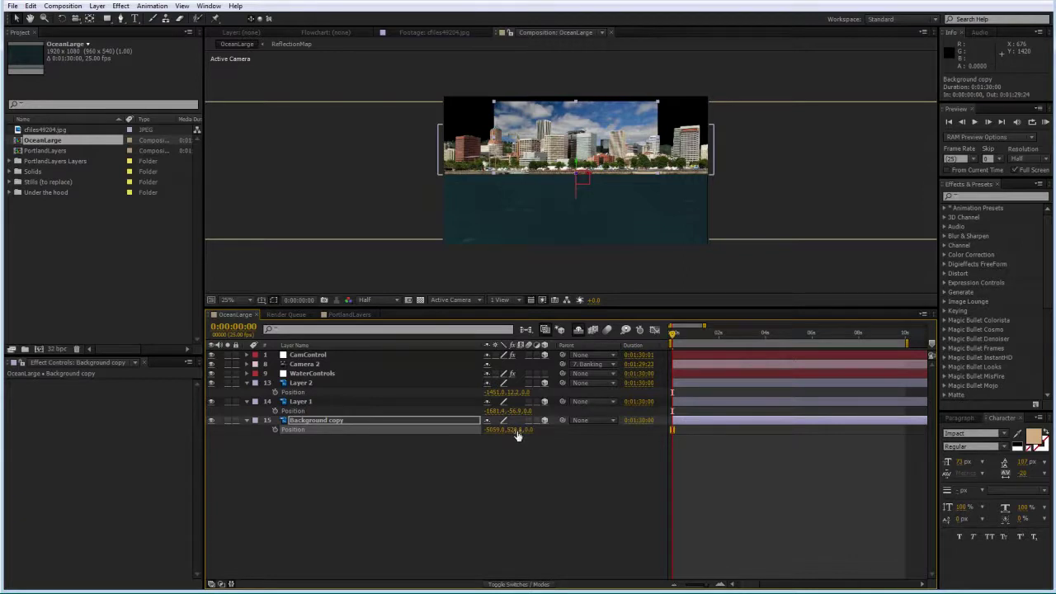
{"action": "key", "text": "s"}
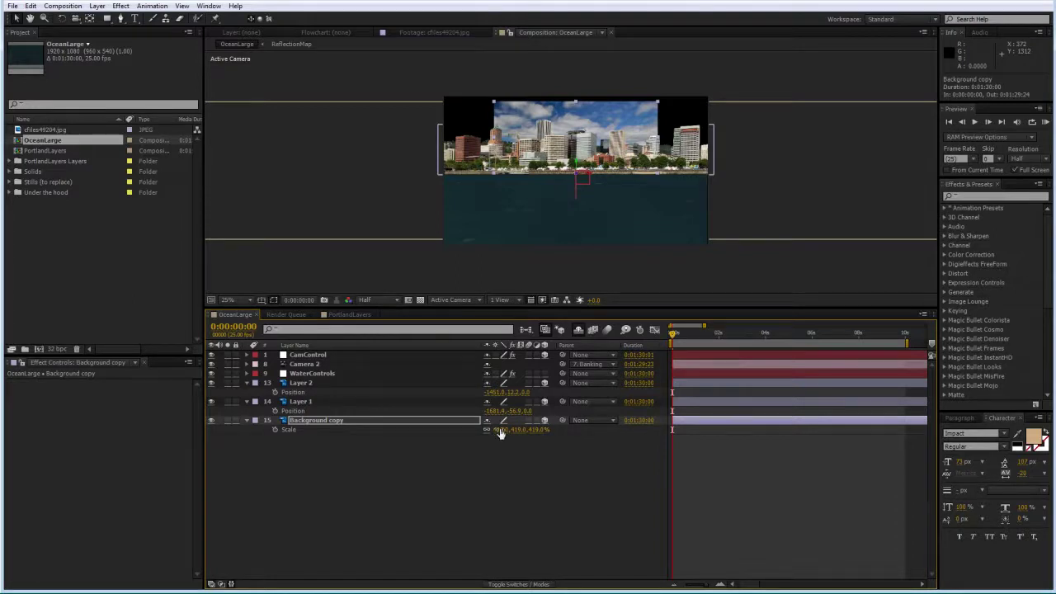
Scale Background copy up to about 486% and lower its Position Y to about 597.8
{"action": "left_click_drag", "start_coordinate": [498, 430], "coordinate": [674, 456]}
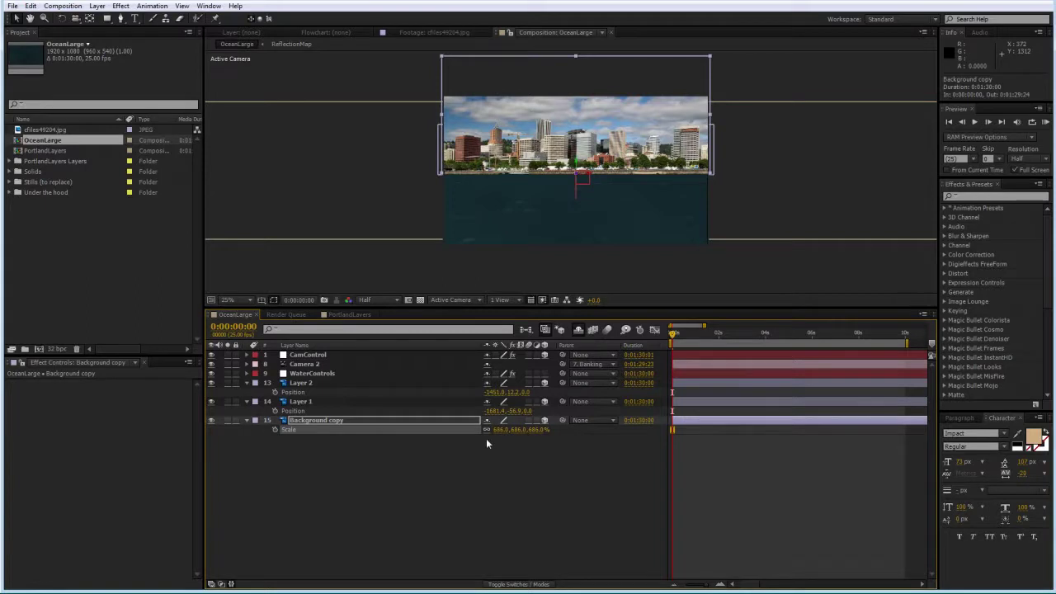
{"action": "key", "text": "p"}
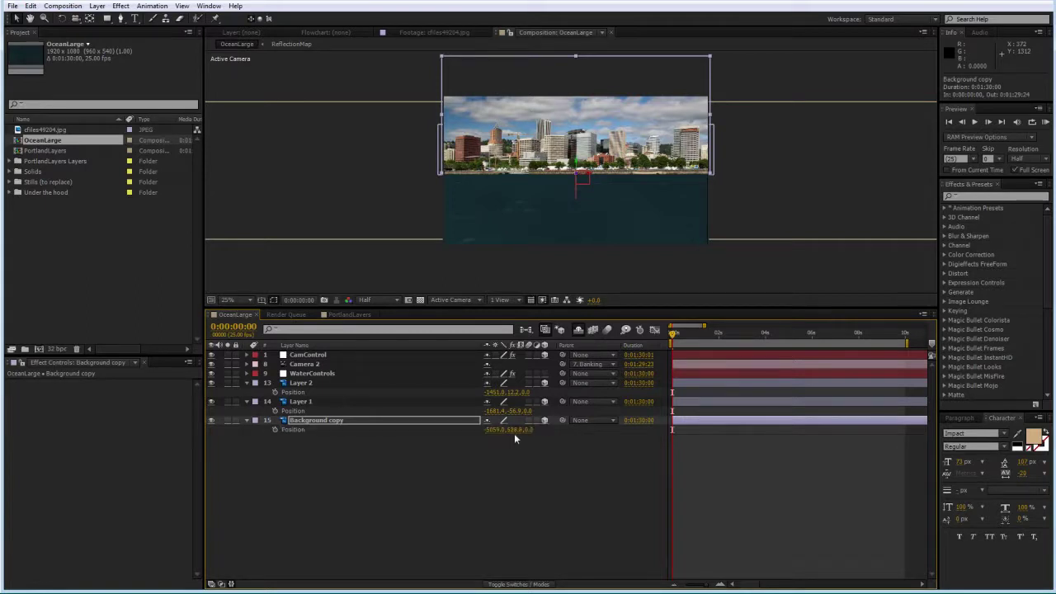
{"action": "left_click_drag", "start_coordinate": [509, 430], "coordinate": [543, 434]}
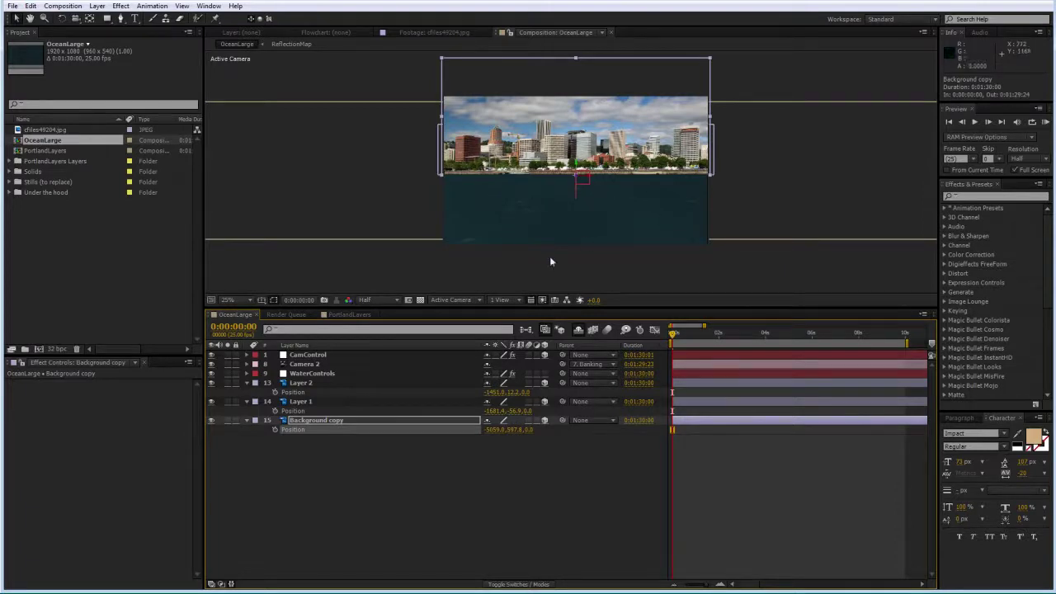
{"action": "left_click", "coordinate": [433, 32]}
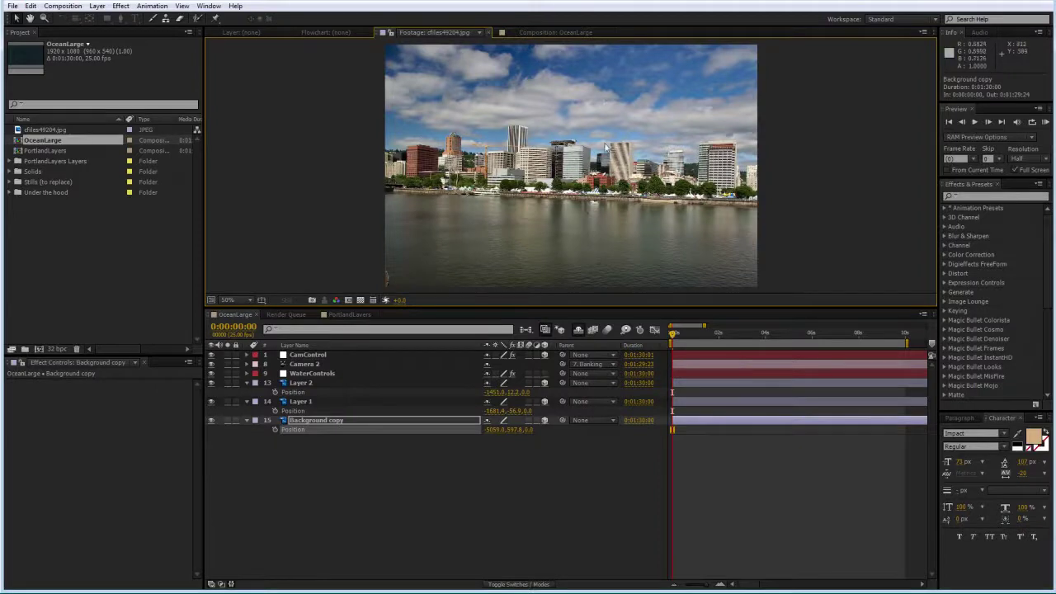
{"action": "left_click", "coordinate": [566, 33]}
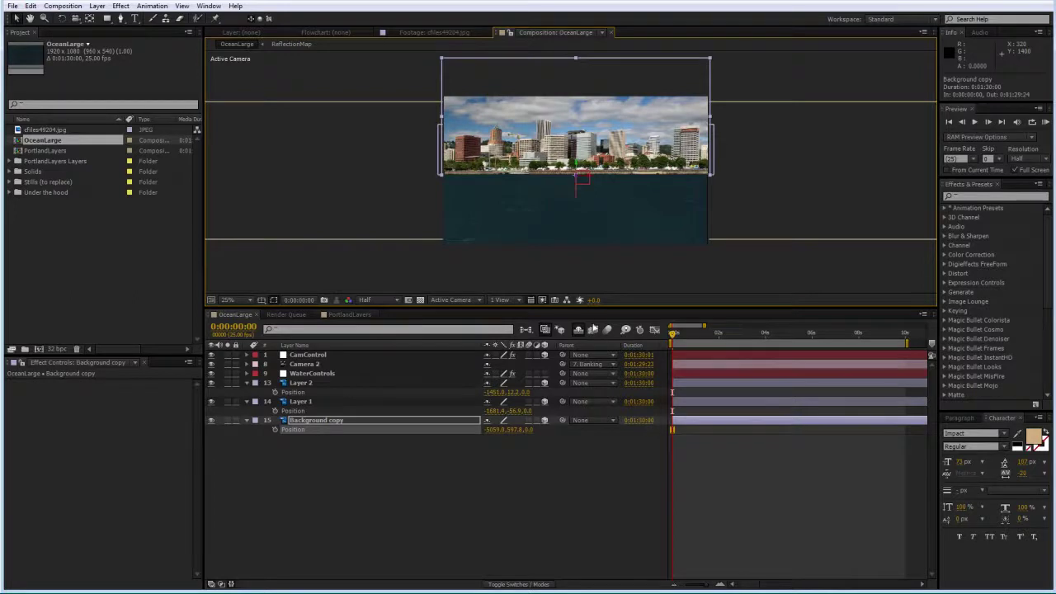
Turn off Shy to reveal all layers, expand Under the hood, and lock the OceanLarge viewer
{"action": "left_click", "coordinate": [578, 330]}
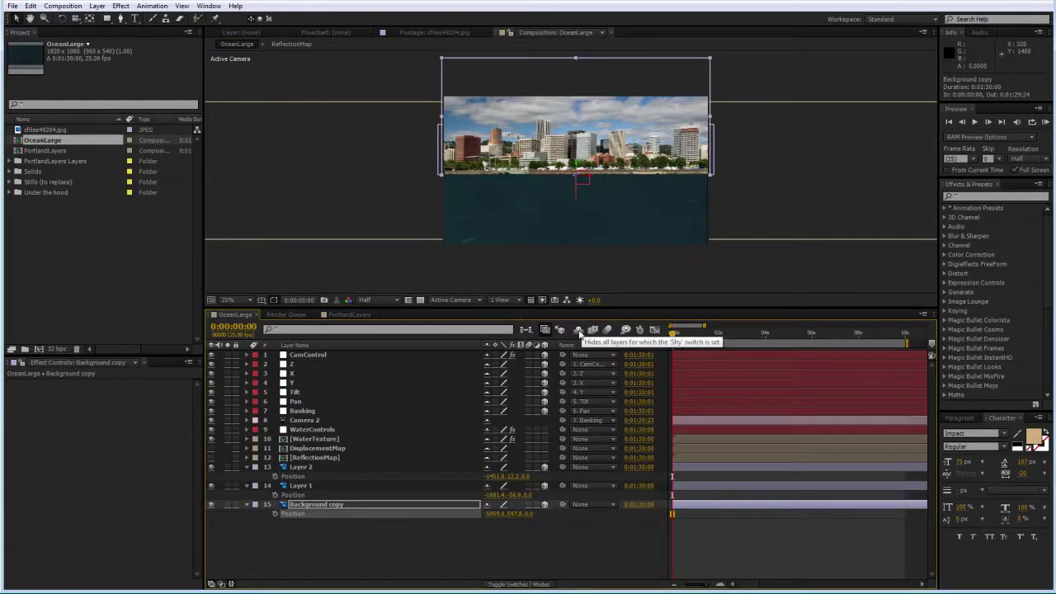
{"action": "left_click", "coordinate": [311, 458]}
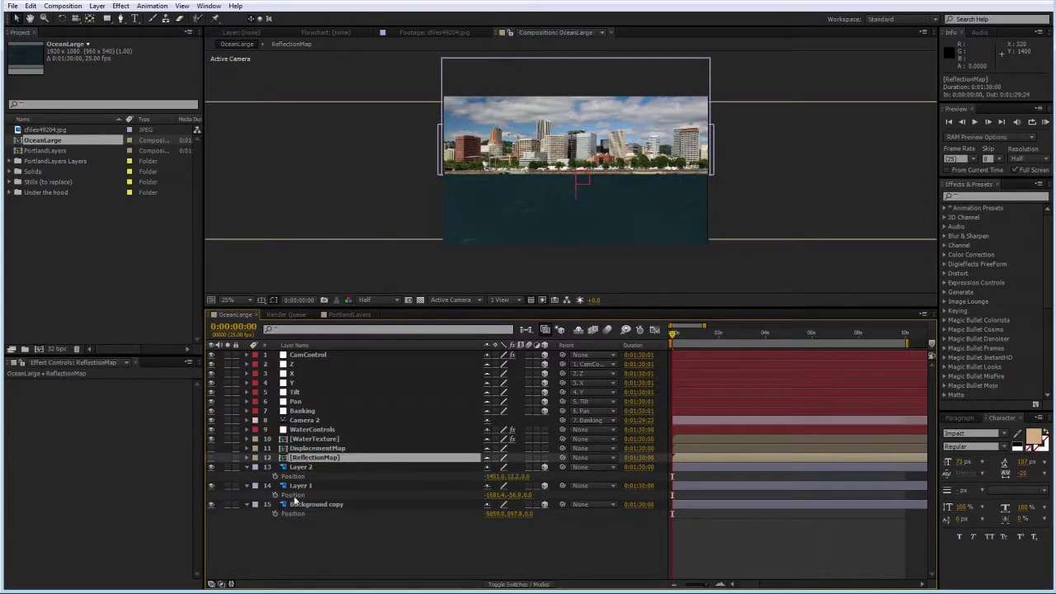
{"action": "left_click", "coordinate": [24, 194]}
{"action": "left_click", "coordinate": [11, 192]}
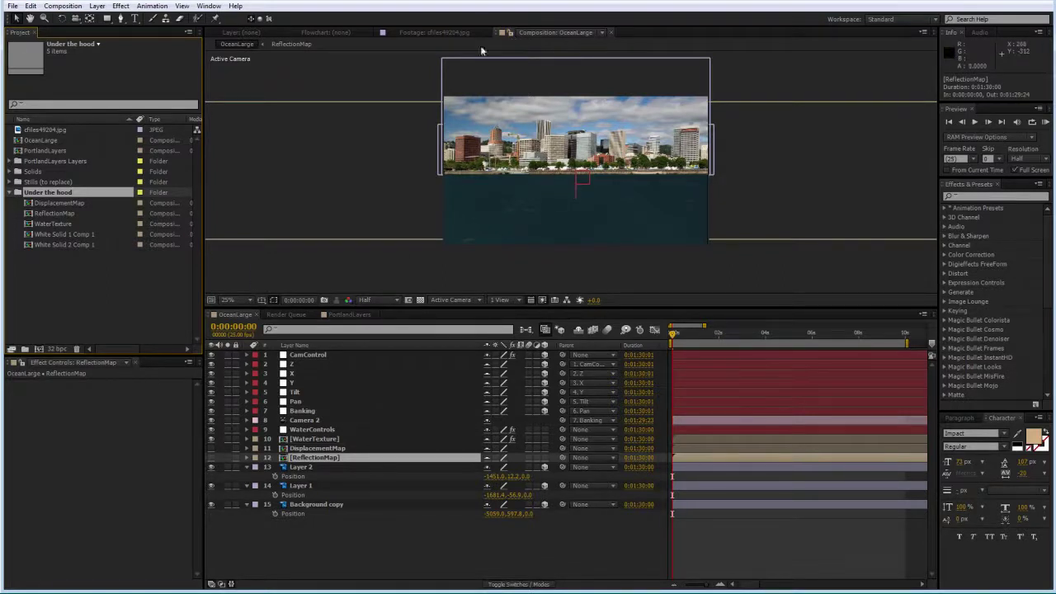
{"action": "left_click", "coordinate": [511, 32]}
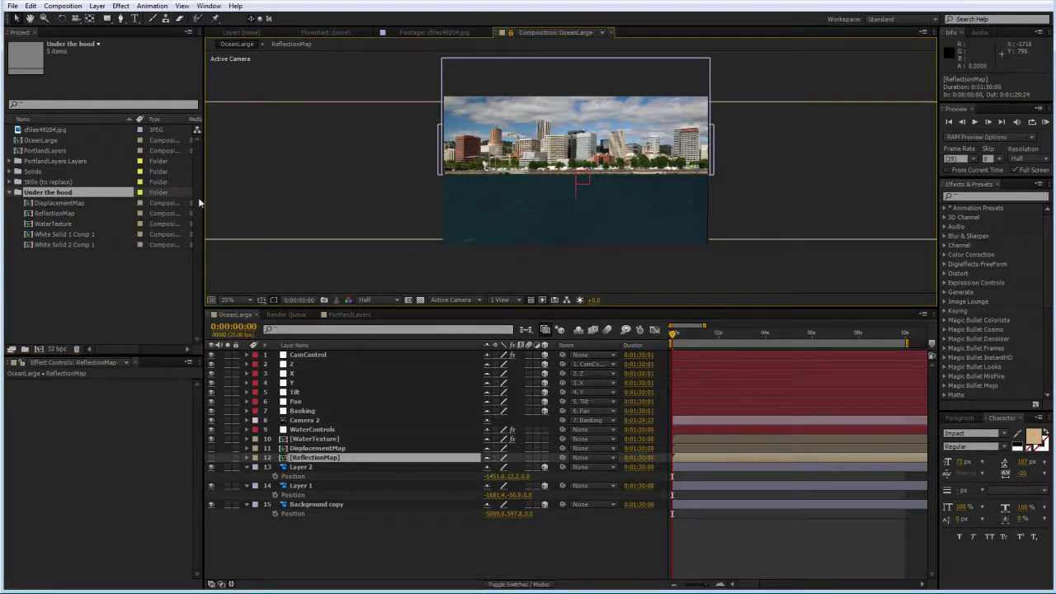
Open ReflectionMap docked beside OceanLarge and drag PortlandLayers in as its top layer
{"action": "double_click", "coordinate": [36, 214]}
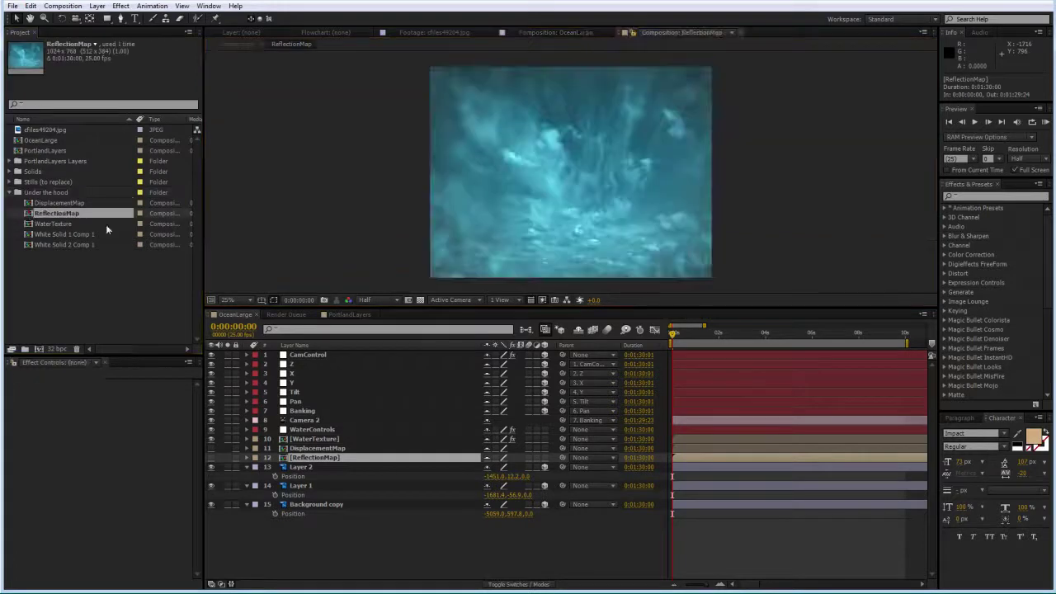
{"action": "left_click_drag", "start_coordinate": [617, 33], "coordinate": [919, 167]}
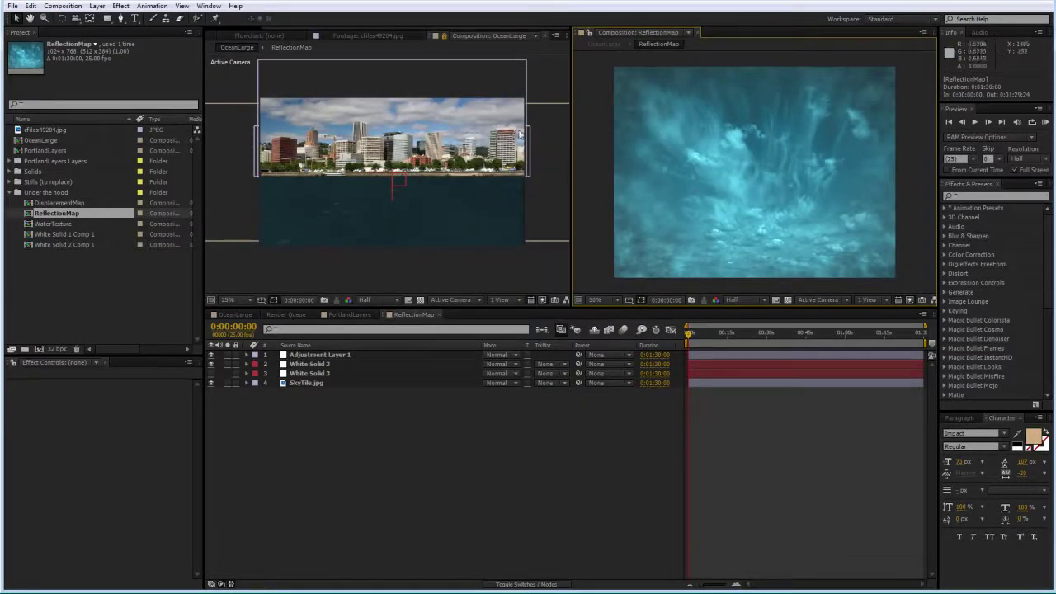
{"action": "left_click_drag", "start_coordinate": [570, 202], "coordinate": [657, 207]}
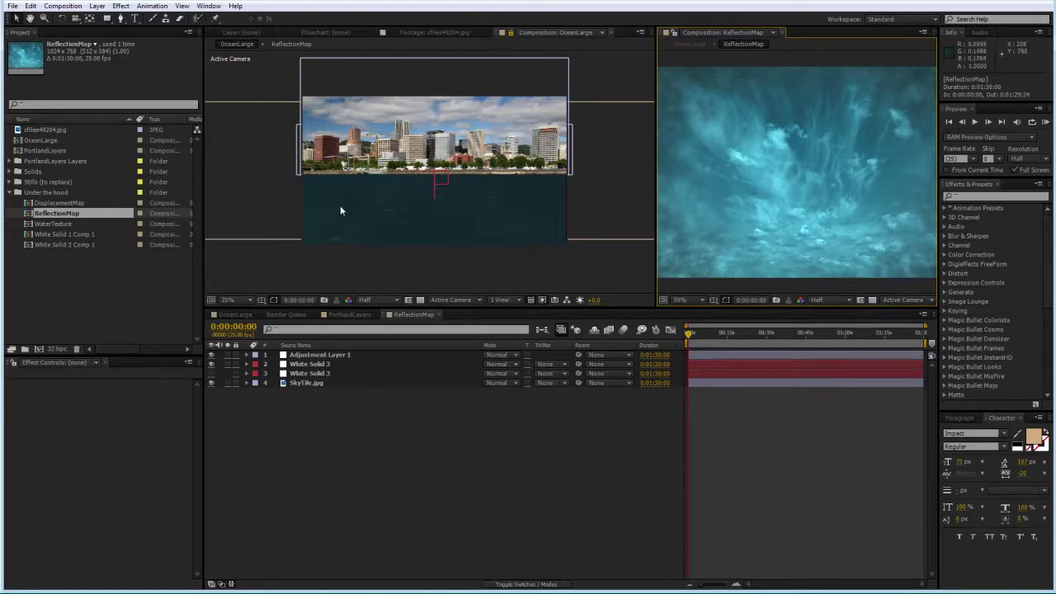
{"action": "key", "text": "period"}
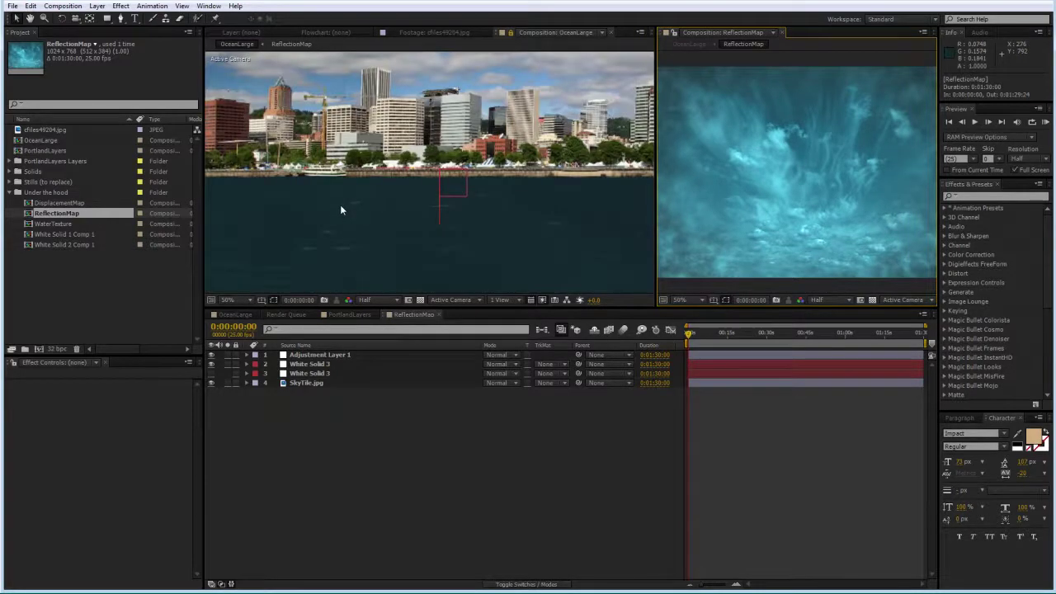
{"action": "key", "text": "comma"}
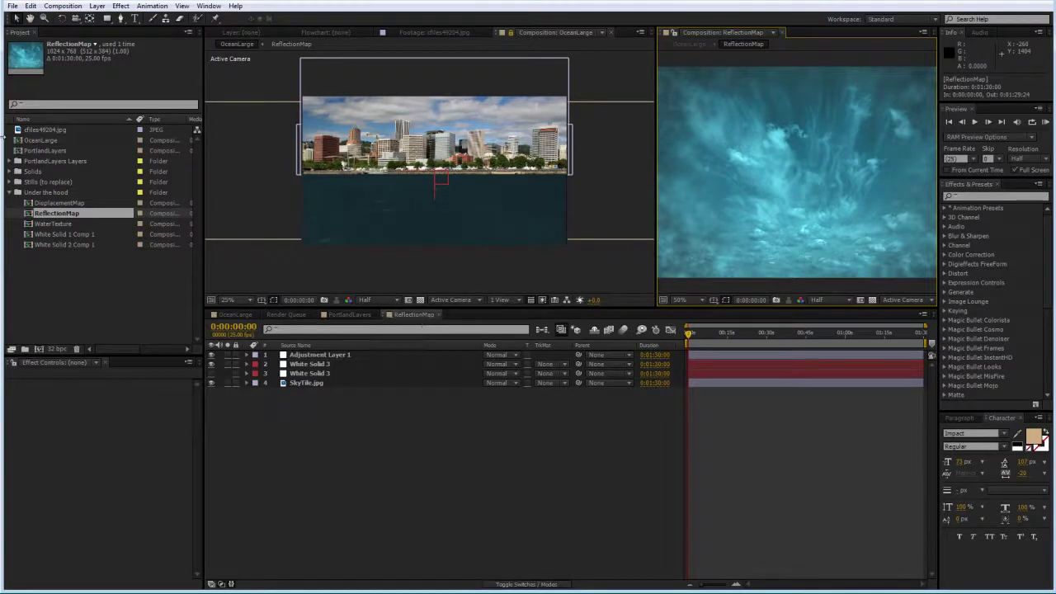
{"action": "left_click", "coordinate": [266, 449]}
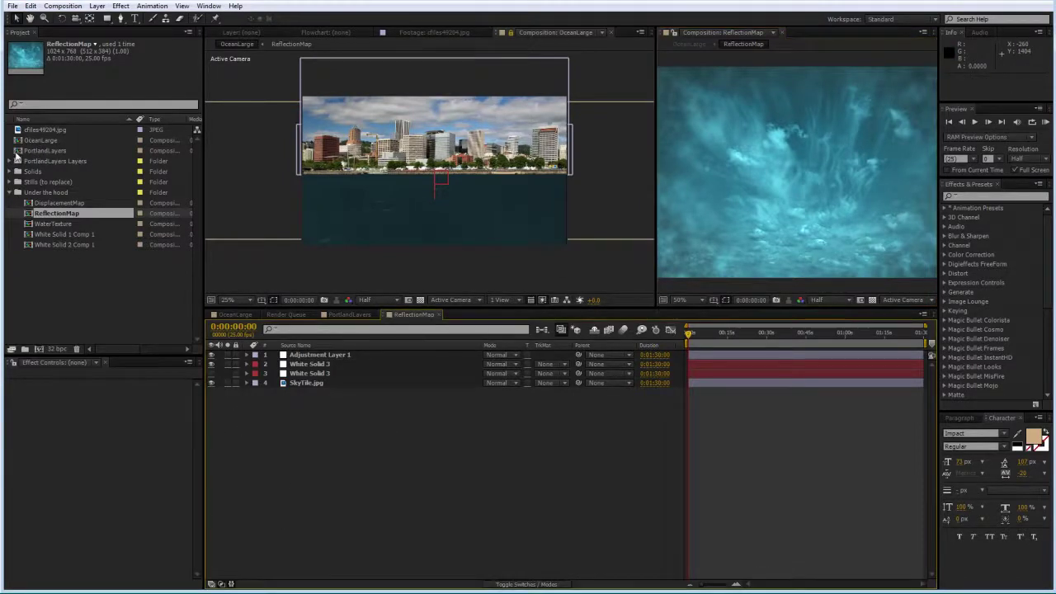
{"action": "left_click_drag", "start_coordinate": [17, 153], "coordinate": [344, 356]}
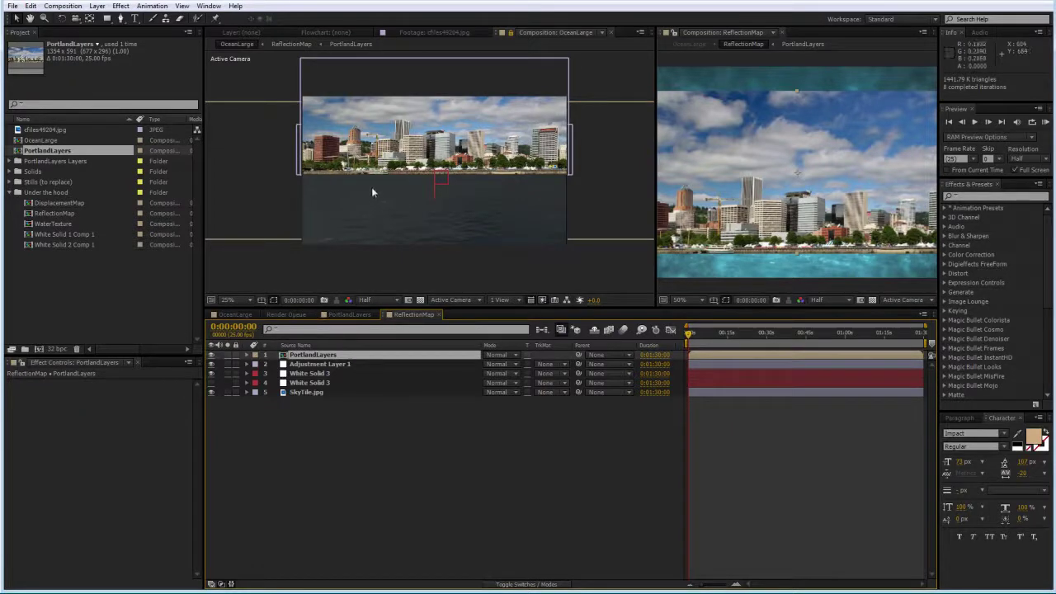
In OceanLarge, expand WaterControls' reflection sliders and make the water much more reflective
{"action": "left_click", "coordinate": [285, 314]}
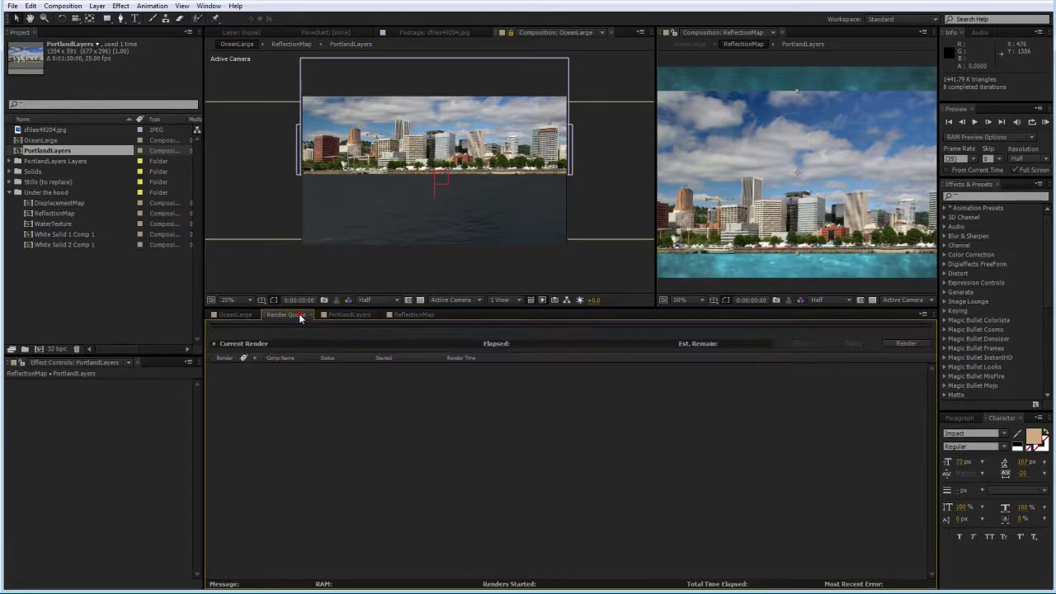
{"action": "left_click", "coordinate": [239, 315]}
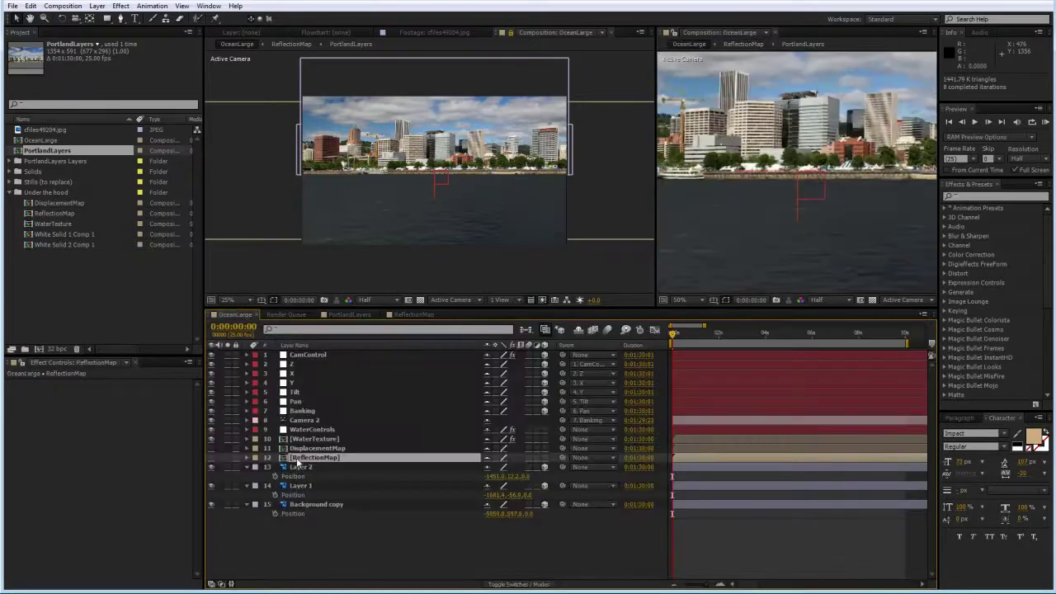
{"action": "left_click", "coordinate": [304, 430]}
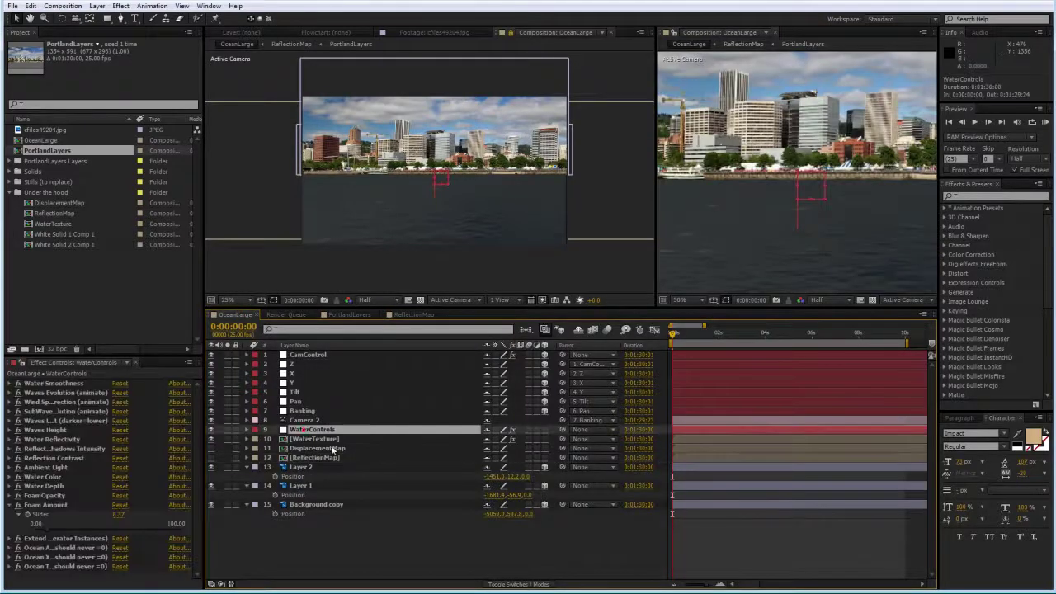
{"action": "left_click", "coordinate": [37, 439]}
{"action": "left_click", "coordinate": [10, 440]}
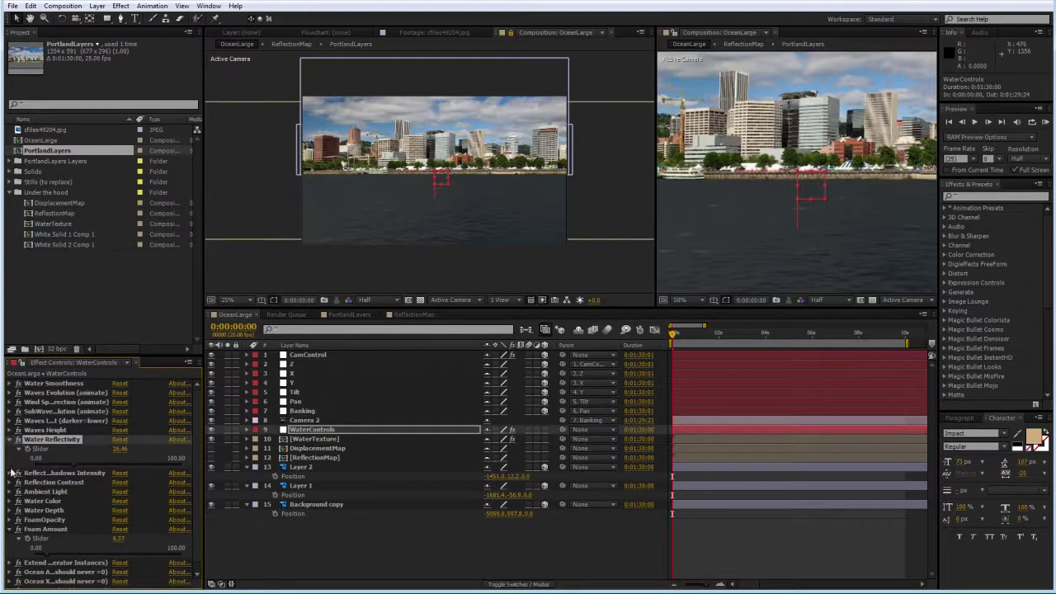
{"action": "left_click", "coordinate": [11, 473]}
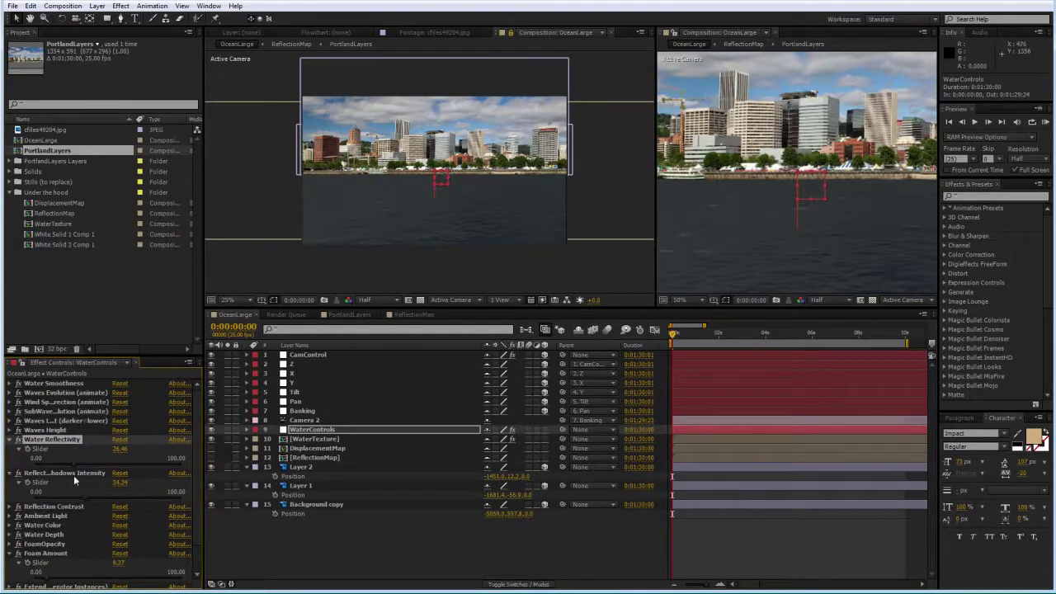
{"action": "left_click", "coordinate": [10, 507]}
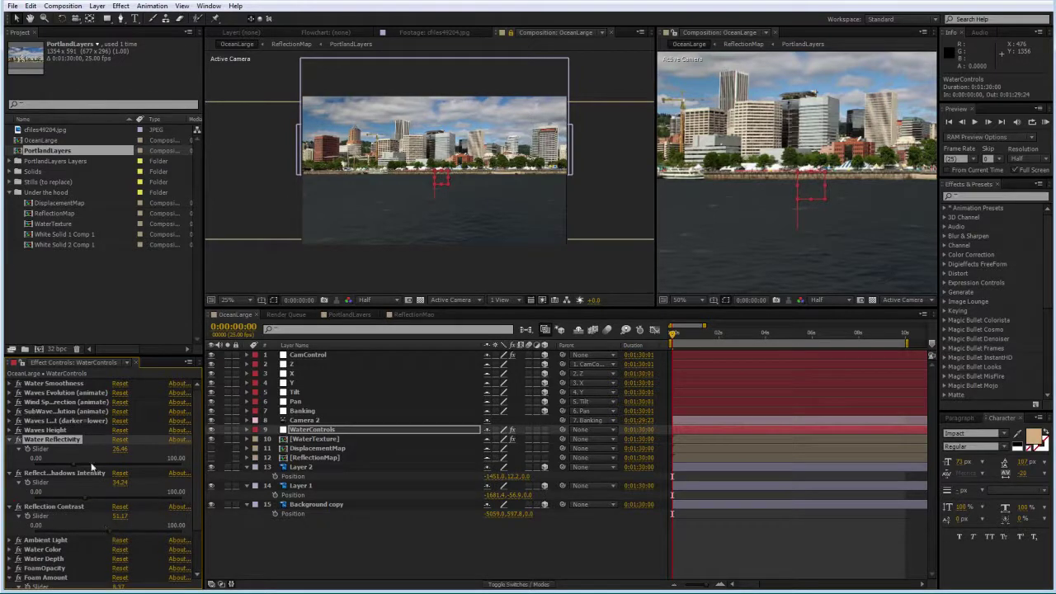
{"action": "left_click_drag", "start_coordinate": [77, 467], "coordinate": [174, 469]}
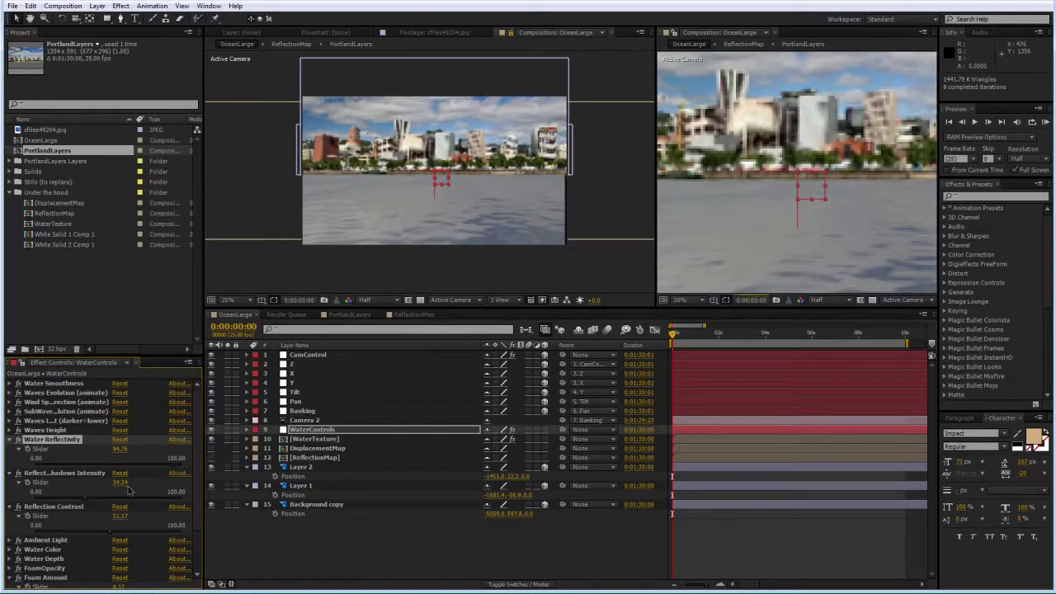
Set Reflection Shadows Intensity to 87.64 and Reflection Contrast to 68.54, then view the Portland photo
{"action": "left_click", "coordinate": [84, 500]}
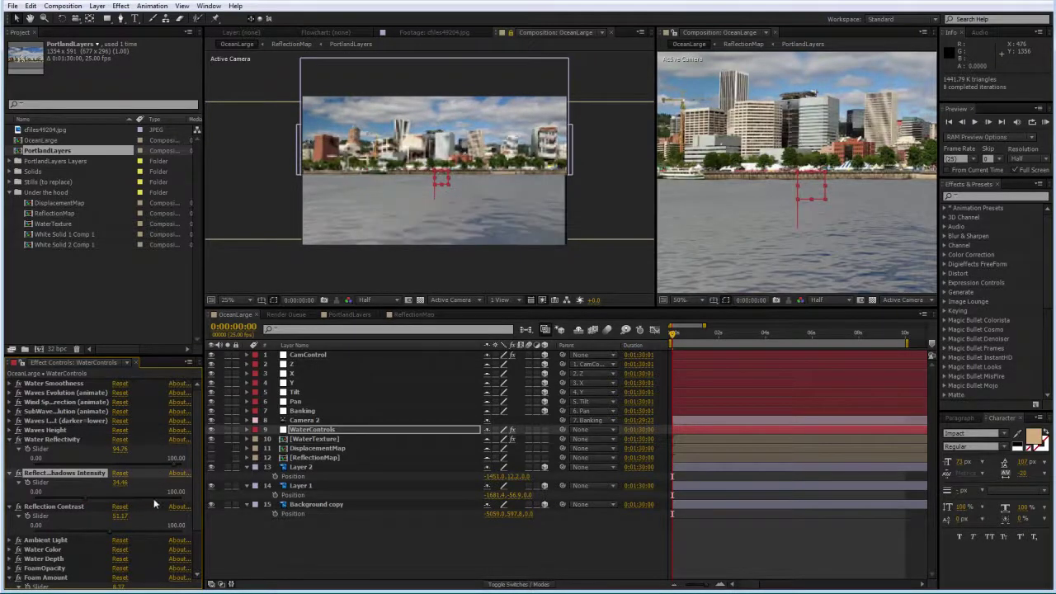
{"action": "left_click", "coordinate": [154, 498]}
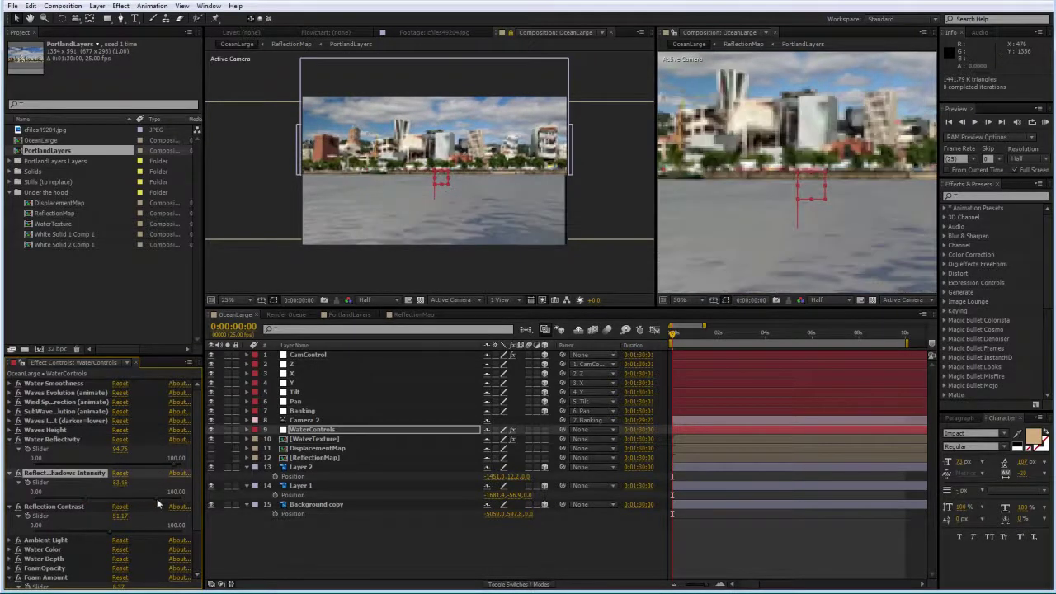
{"action": "left_click", "coordinate": [109, 532]}
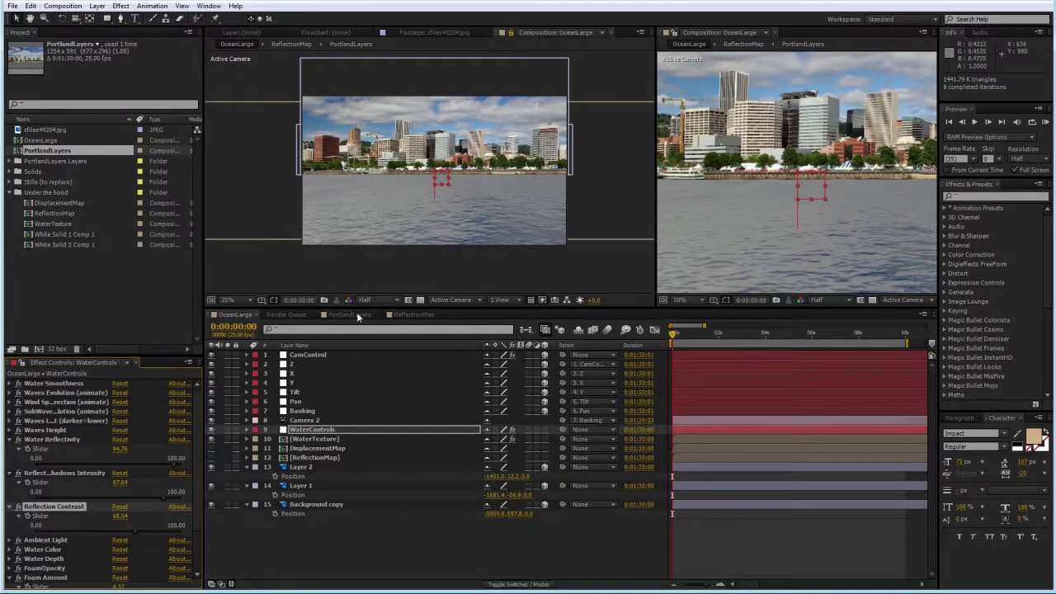
{"action": "left_click", "coordinate": [445, 33]}
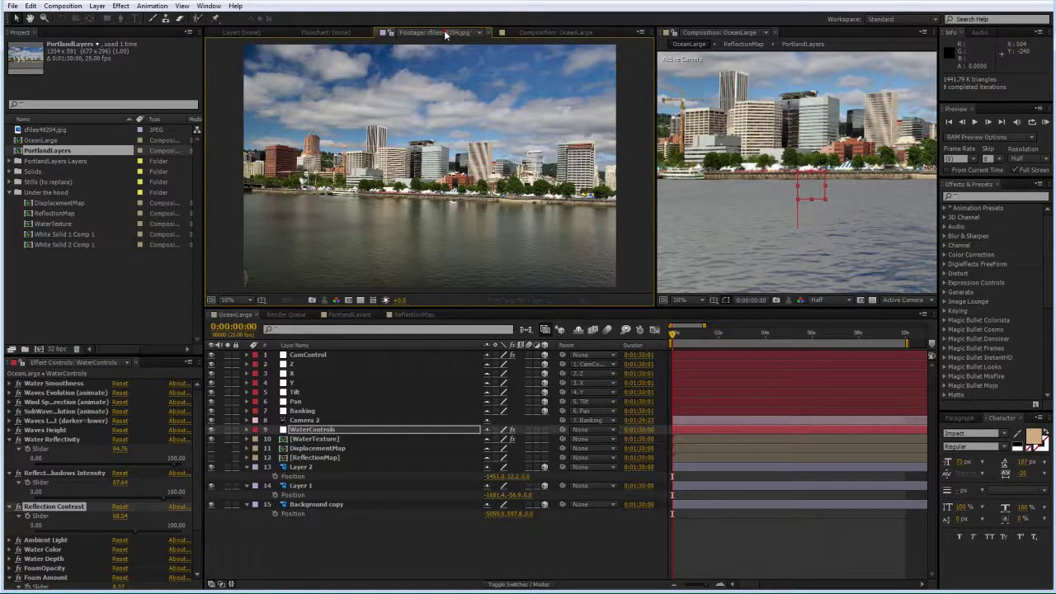
In ReflectionMap, scale the PortlandLayers skyline down into a thin strip and move it down
{"action": "left_click", "coordinate": [515, 33]}
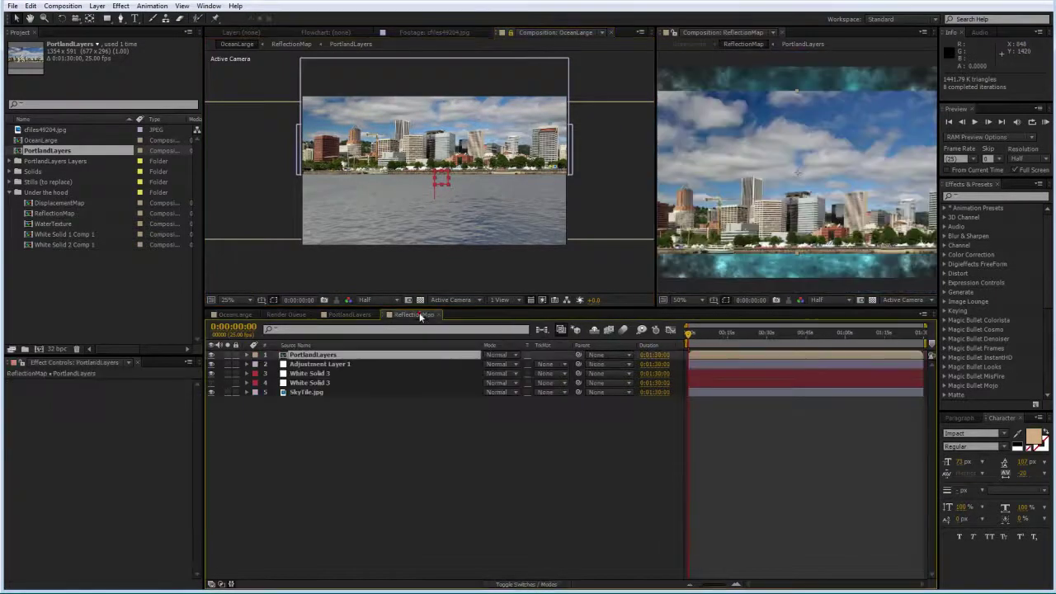
{"action": "left_click", "coordinate": [414, 314]}
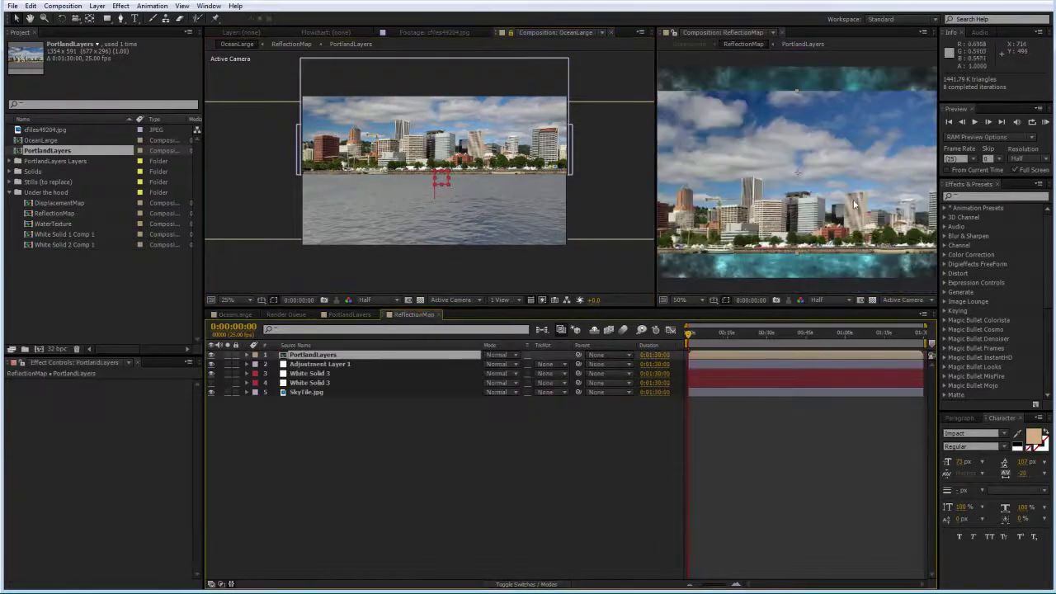
{"action": "left_click", "coordinate": [326, 354]}
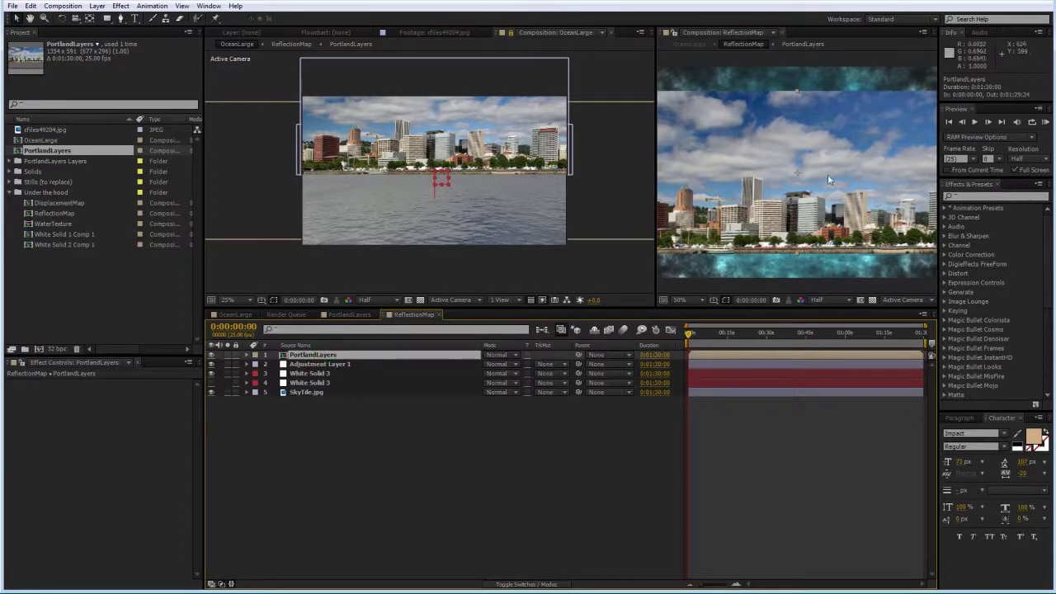
{"action": "key", "text": "comma"}
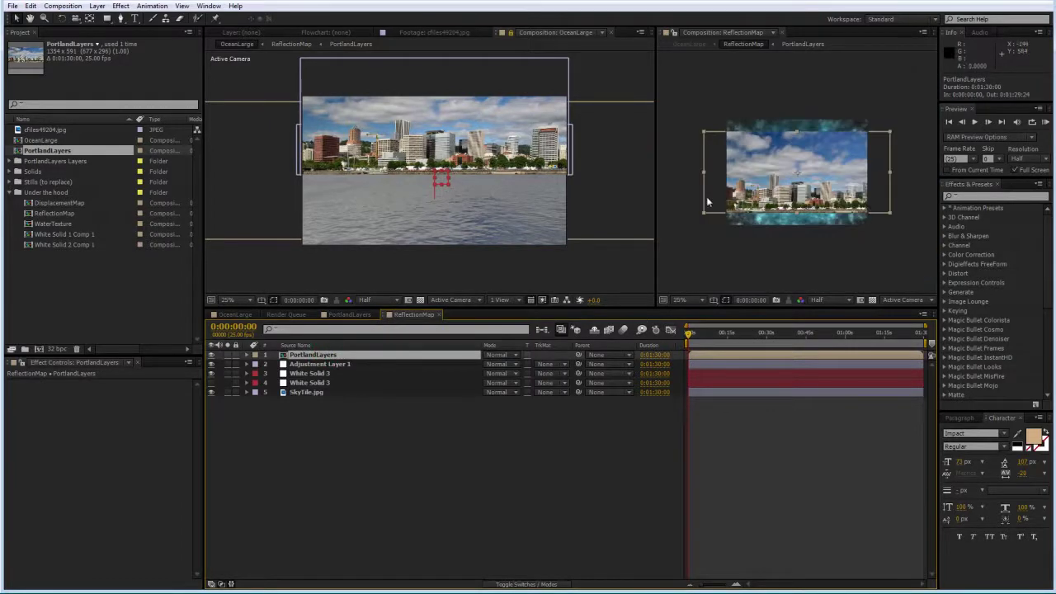
{"action": "left_click_drag", "start_coordinate": [703, 216], "coordinate": [747, 183]}
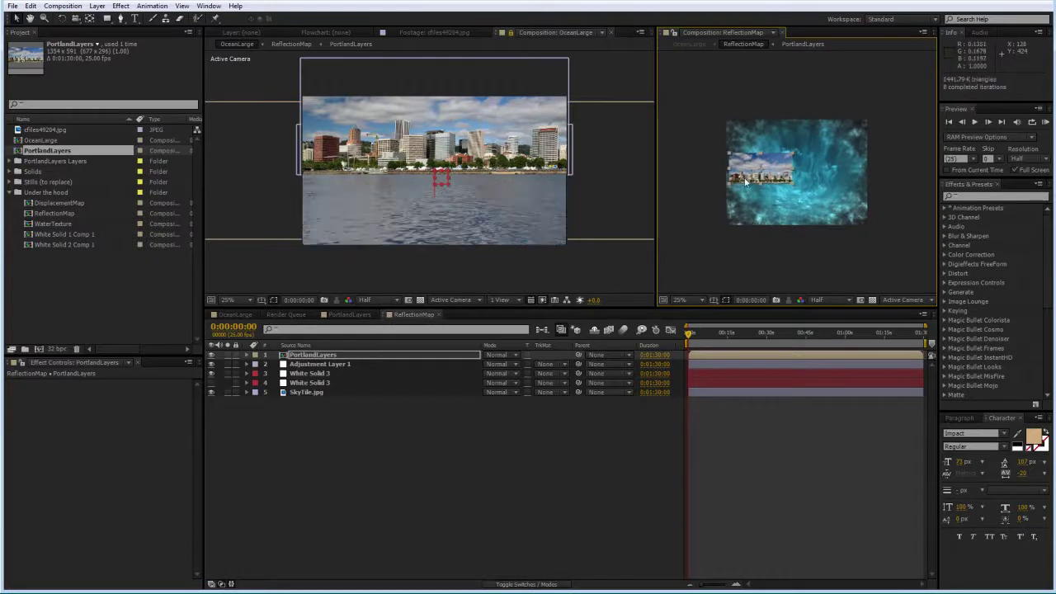
{"action": "mouse_move", "coordinate": [745, 182]}
{"action": "left_mouse_down"}
{"action": "mouse_move", "coordinate": [760, 187]}
{"action": "mouse_move", "coordinate": [756, 167]}
{"action": "left_mouse_up"}
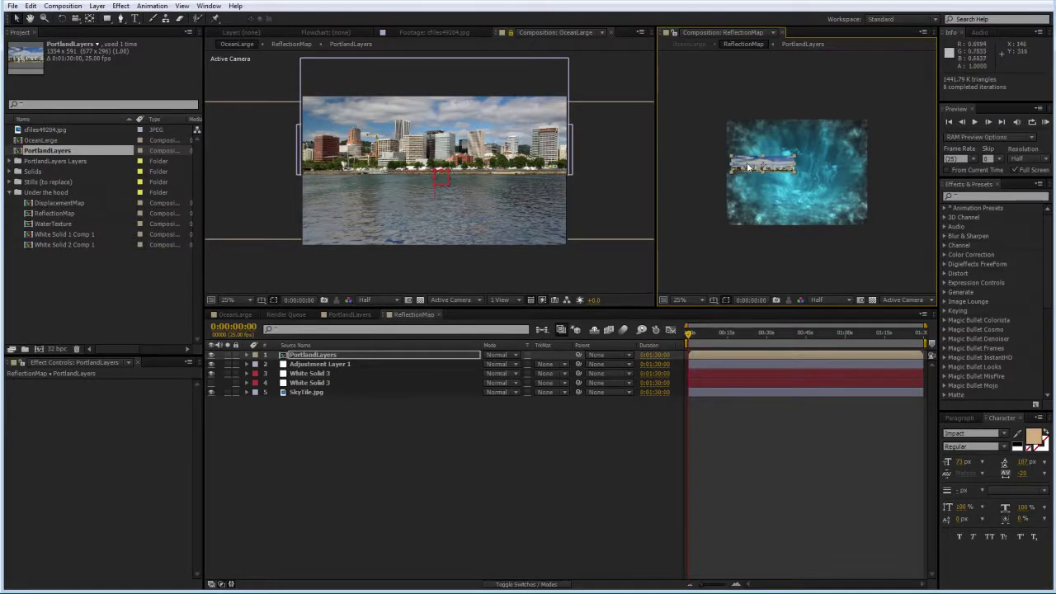
Fine-tune the strip to about 29% by 23% and its position, checking against the photo and OceanLarge
{"action": "left_click_drag", "start_coordinate": [747, 163], "coordinate": [747, 160]}
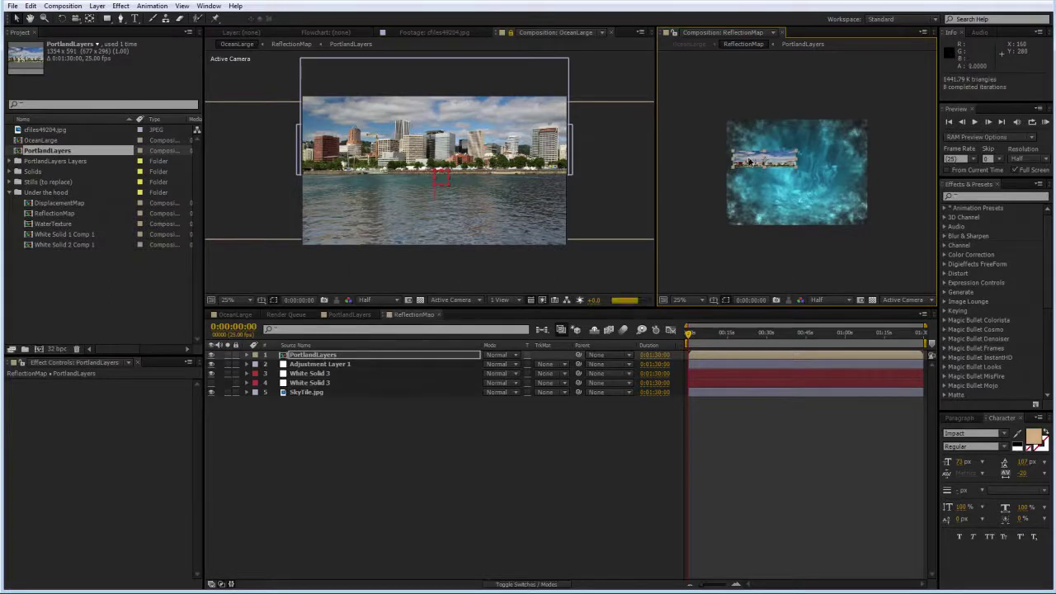
{"action": "left_click_drag", "start_coordinate": [750, 162], "coordinate": [748, 168]}
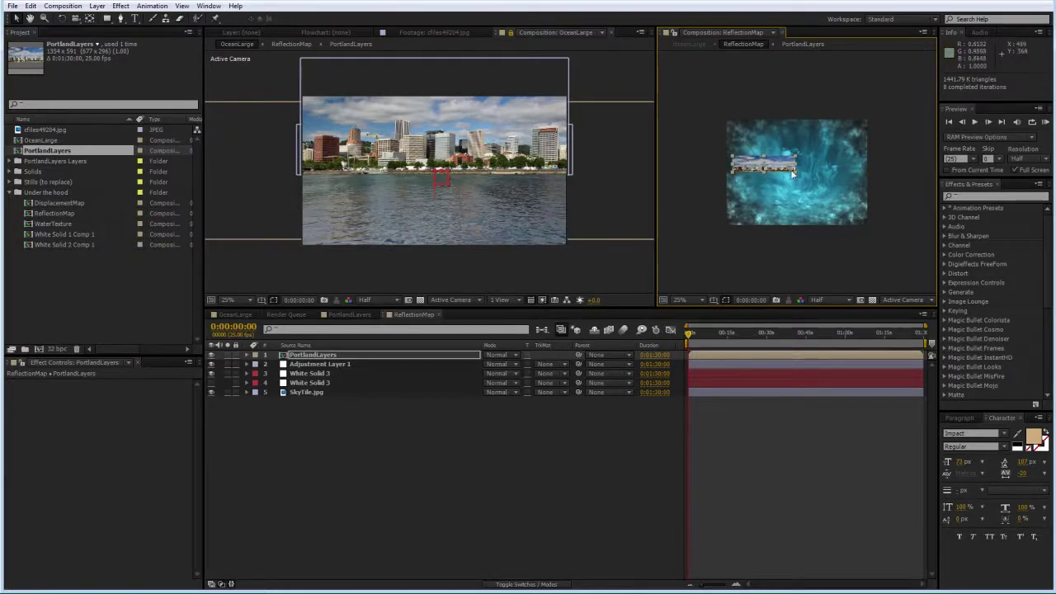
{"action": "left_click_drag", "start_coordinate": [796, 174], "coordinate": [781, 168]}
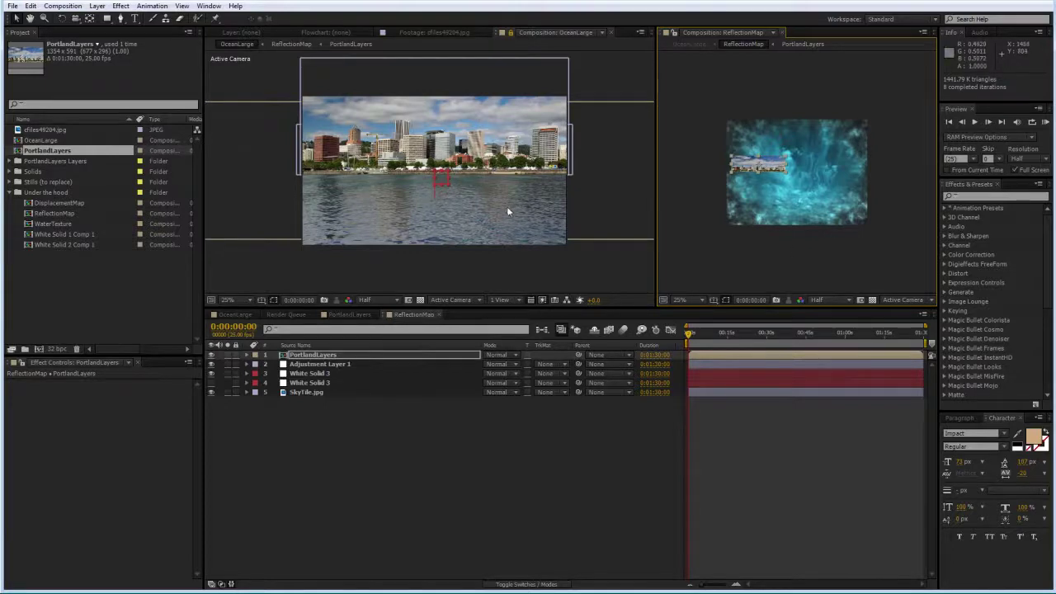
{"action": "key", "text": "period"}
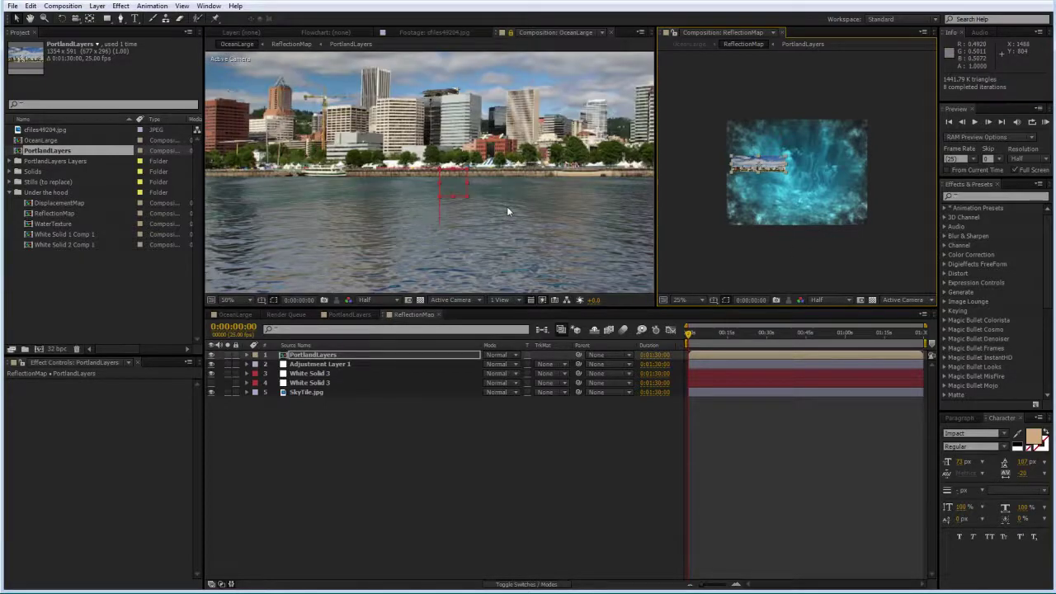
{"action": "key", "text": "comma"}
{"action": "left_click", "coordinate": [451, 33]}
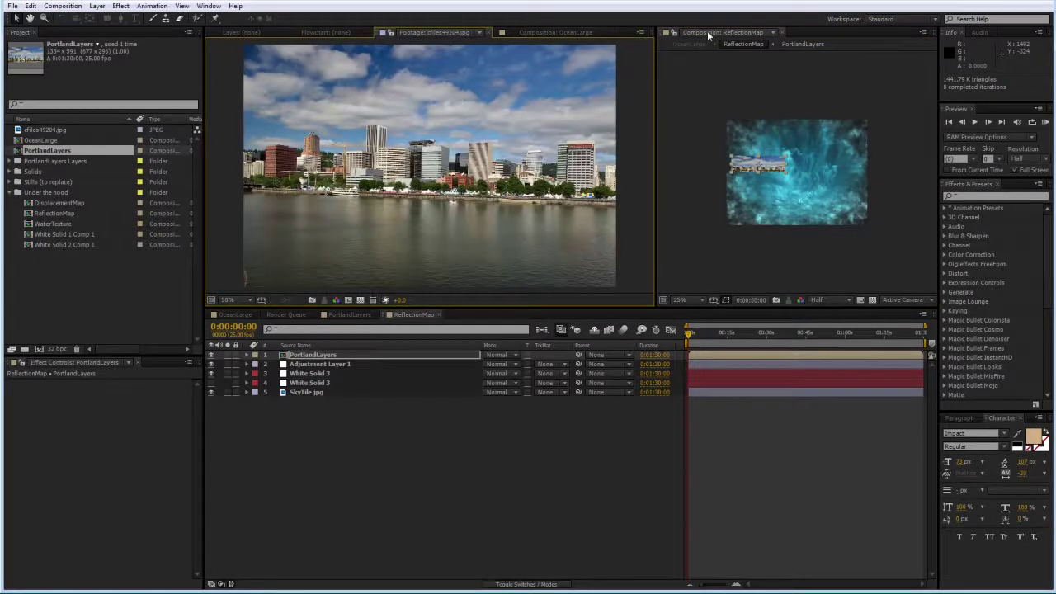
{"action": "left_click", "coordinate": [587, 33]}
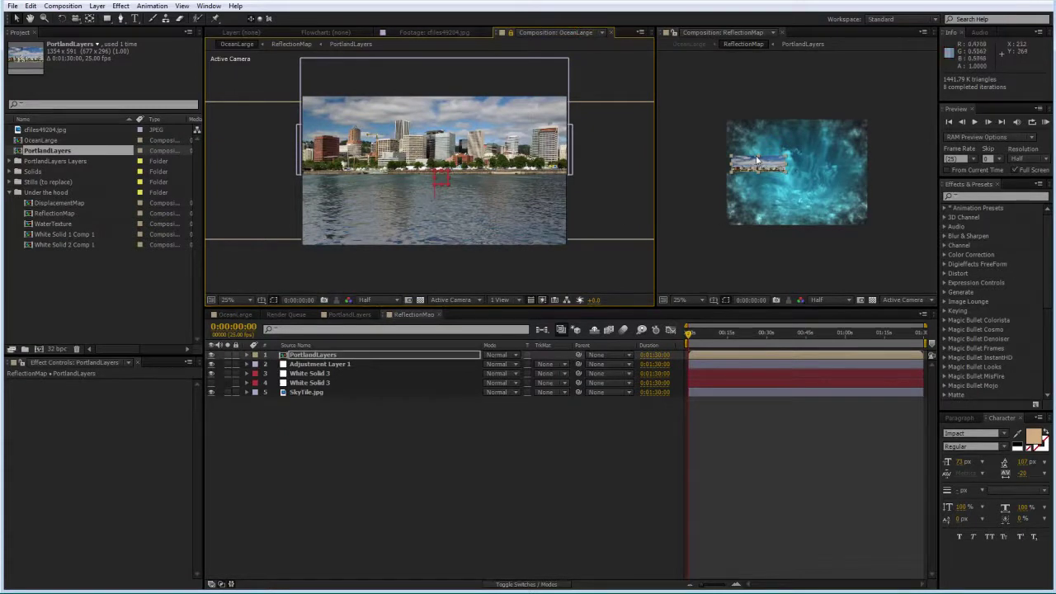
{"action": "left_click_drag", "start_coordinate": [758, 163], "coordinate": [760, 156]}
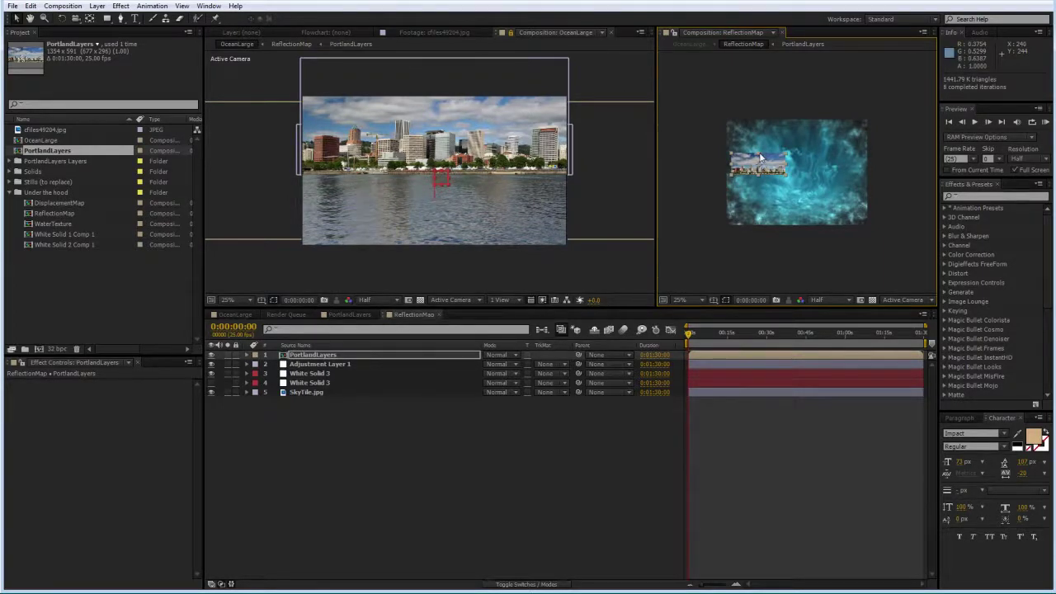
{"action": "key", "text": "period"}
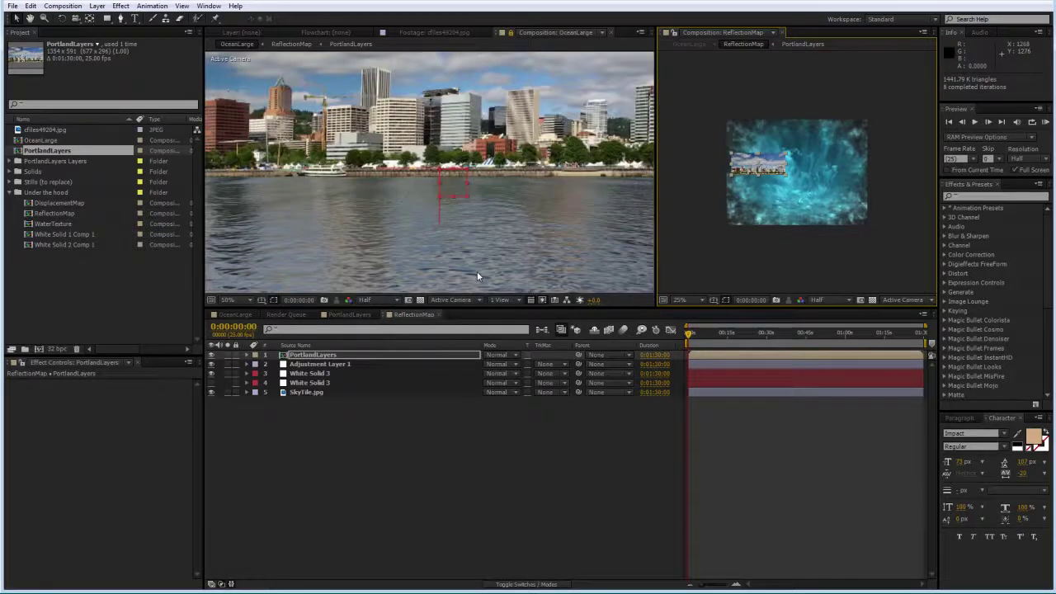
{"action": "key", "text": "comma"}
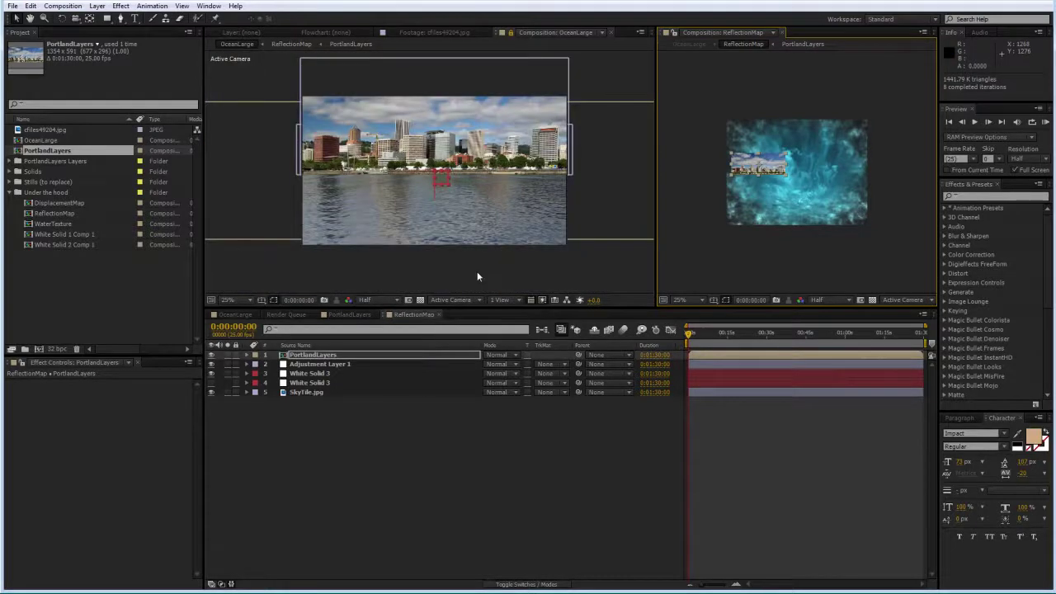
{"action": "left_click", "coordinate": [234, 315]}
Go to the composition end, keyframe CamControl's X Slider, and close the second viewer
{"action": "left_click", "coordinate": [312, 356]}
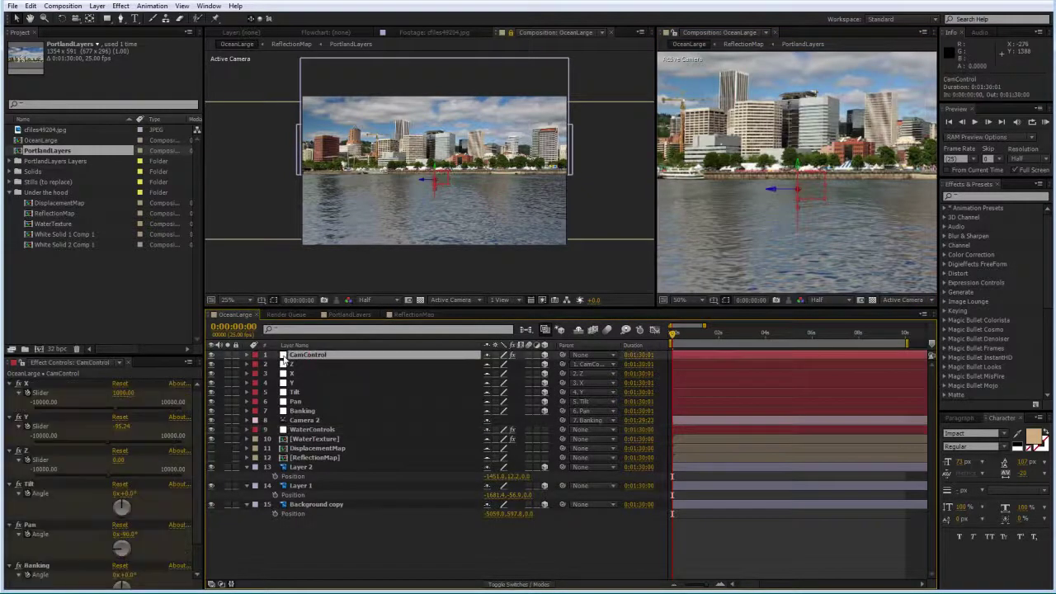
{"action": "left_click", "coordinate": [246, 356]}
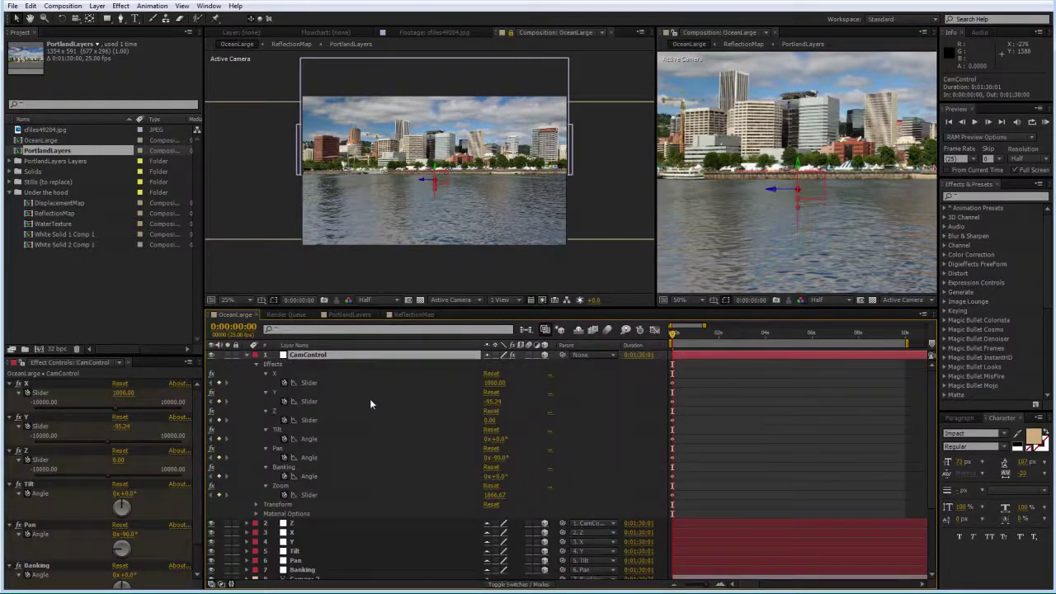
{"action": "left_click", "coordinate": [904, 337]}
{"action": "left_click", "coordinate": [492, 383]}
{"action": "type", "text": "-100"}
{"action": "key", "text": "Return"}
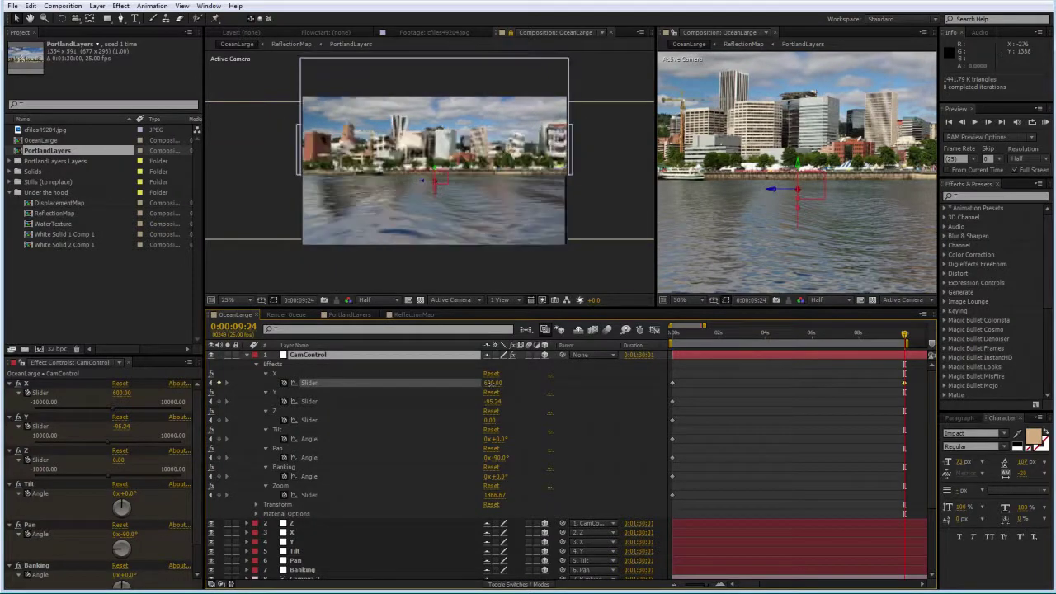
{"action": "left_click_drag", "start_coordinate": [488, 382], "coordinate": [405, 382]}
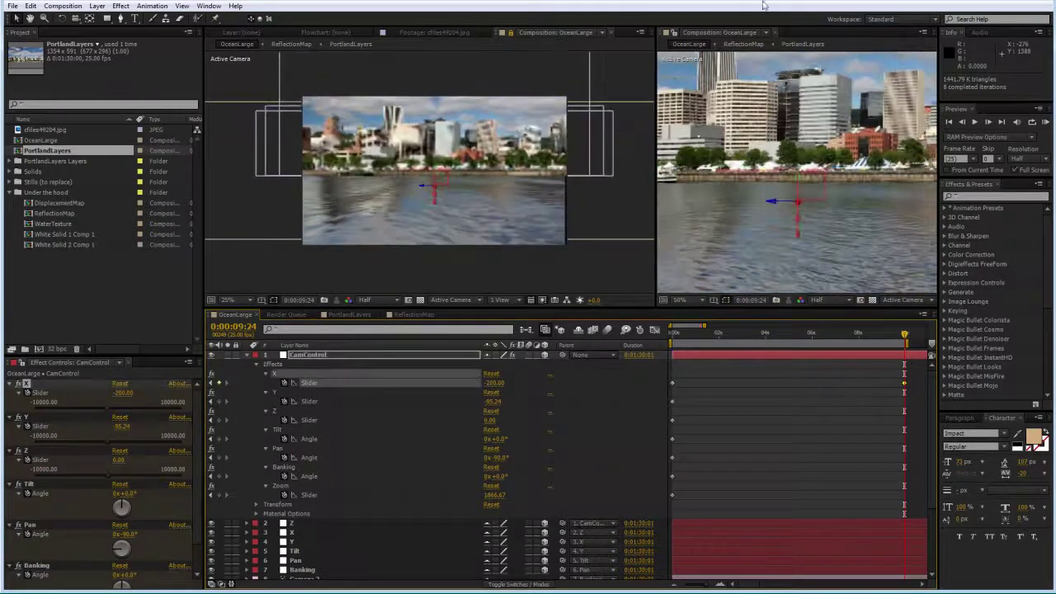
{"action": "left_click", "coordinate": [776, 33]}
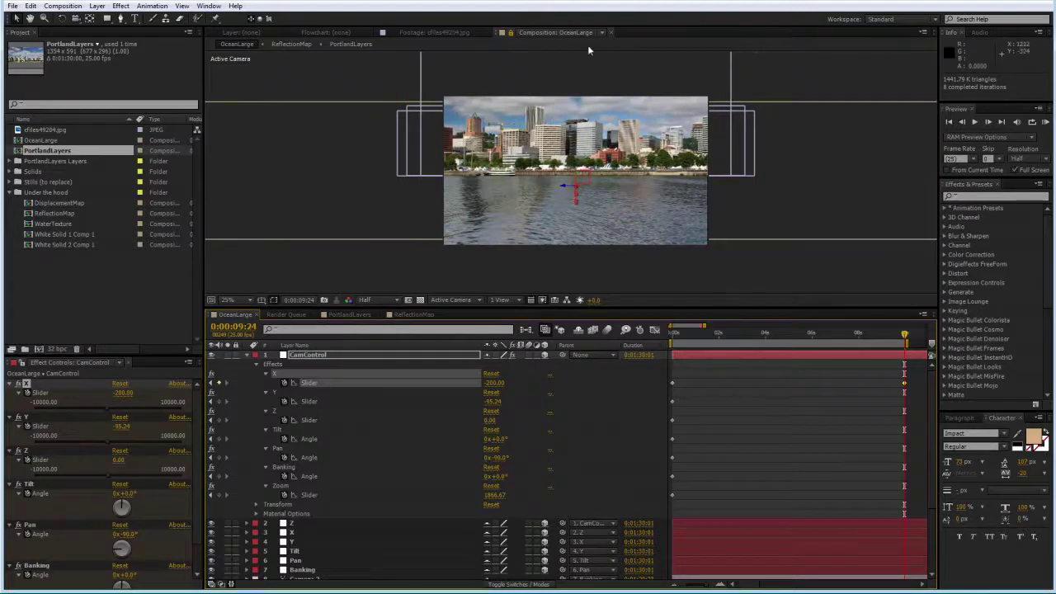
{"action": "left_click", "coordinate": [510, 33]}
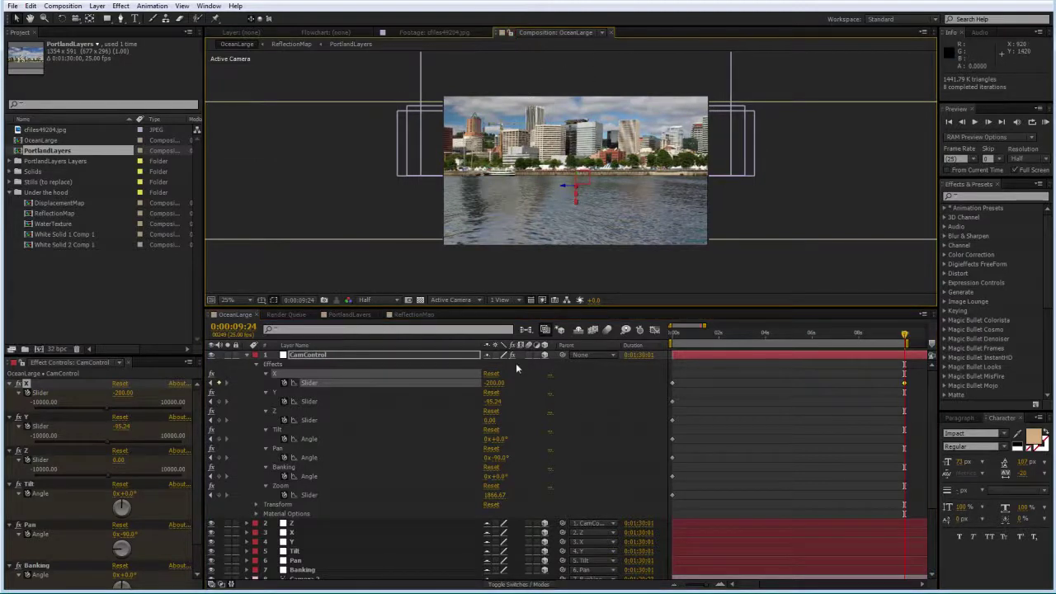
Set the ending X keyframe to 600 and apply Easy Ease In to it
{"action": "left_click", "coordinate": [492, 384]}
{"action": "type", "text": "300"}
{"action": "key", "text": "Return"}
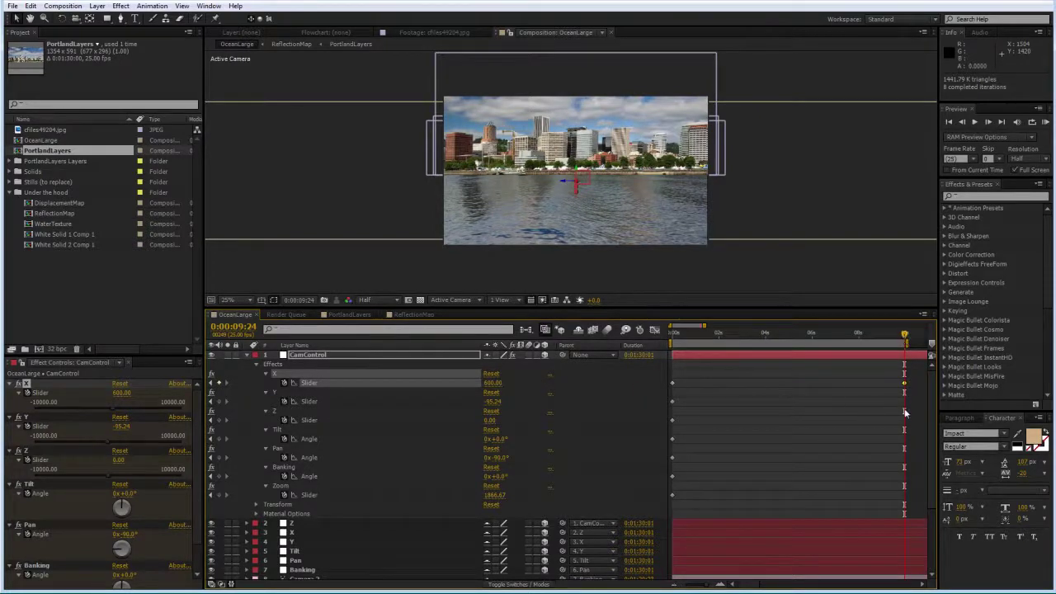
{"action": "right_click", "coordinate": [904, 382]}
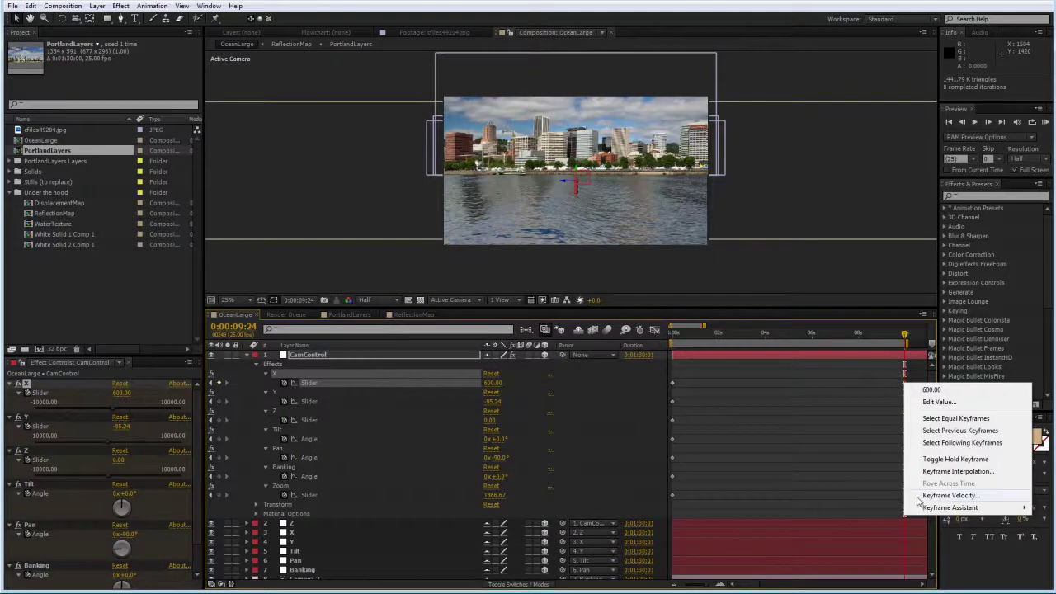
{"action": "mouse_move", "coordinate": [915, 507]}
{"action": "left_click", "coordinate": [874, 544]}
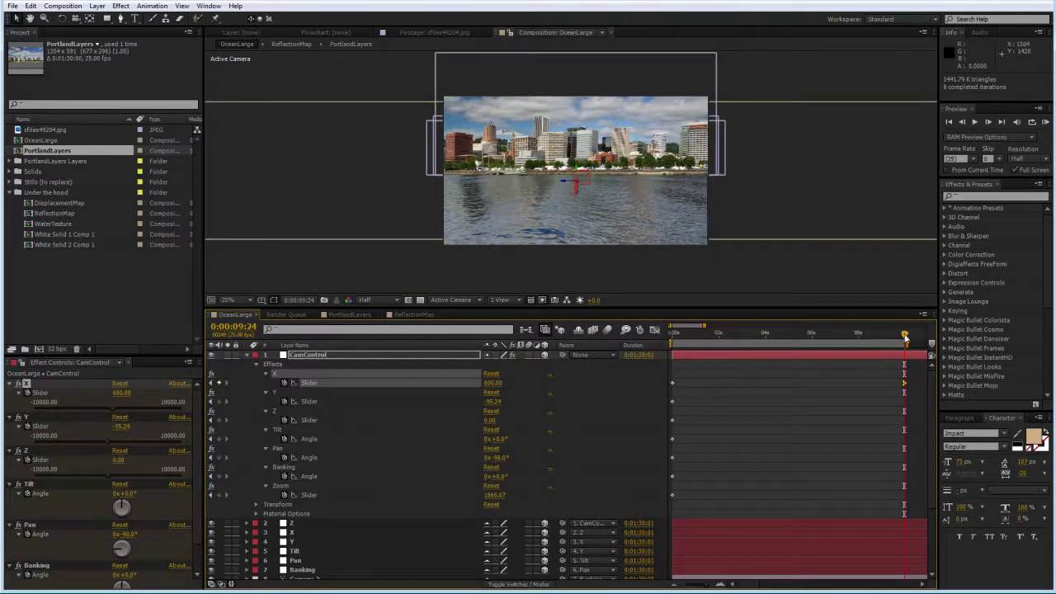
{"action": "left_click_drag", "start_coordinate": [904, 336], "coordinate": [664, 345]}
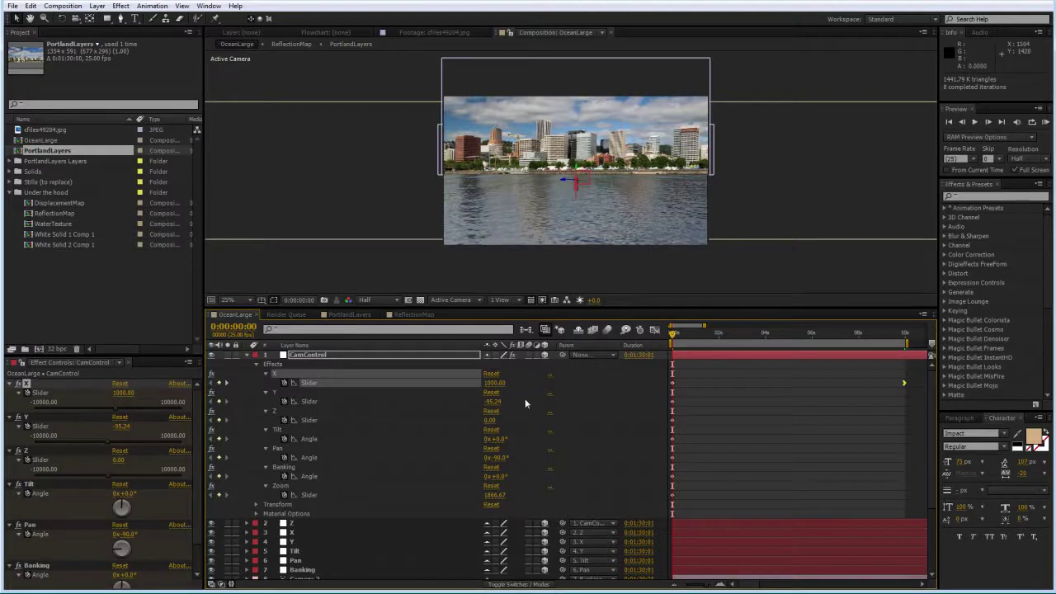
Set CamControl's starting X keyframe to 1100 and move the time indicator to 0:00:03:24
{"action": "left_click_drag", "start_coordinate": [498, 386], "coordinate": [496, 387]}
{"action": "left_click", "coordinate": [494, 383]}
{"action": "type", "text": "1"}
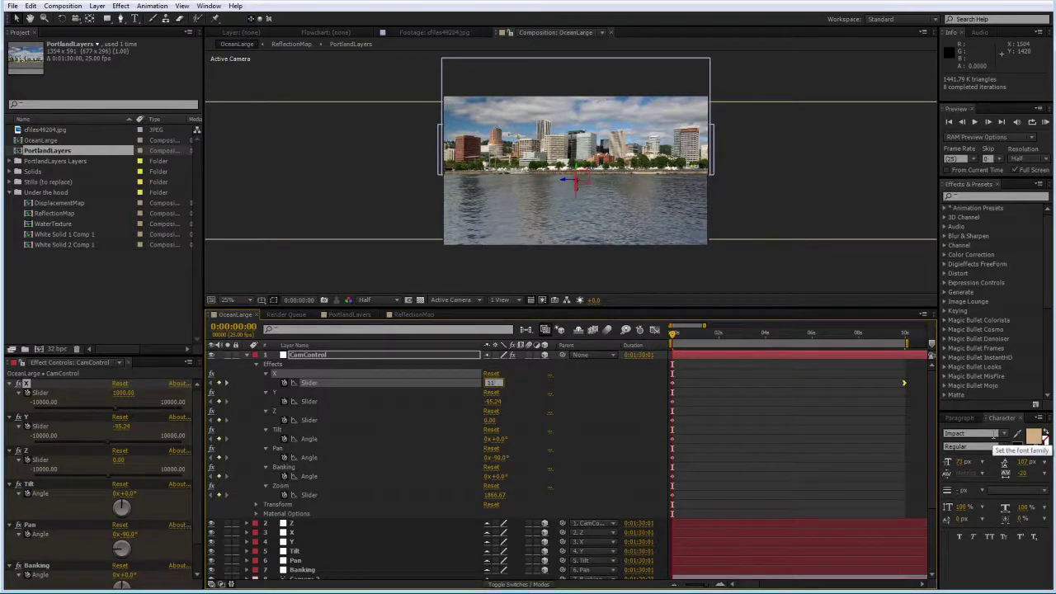
{"action": "type", "text": "100"}
{"action": "key", "text": "Return"}
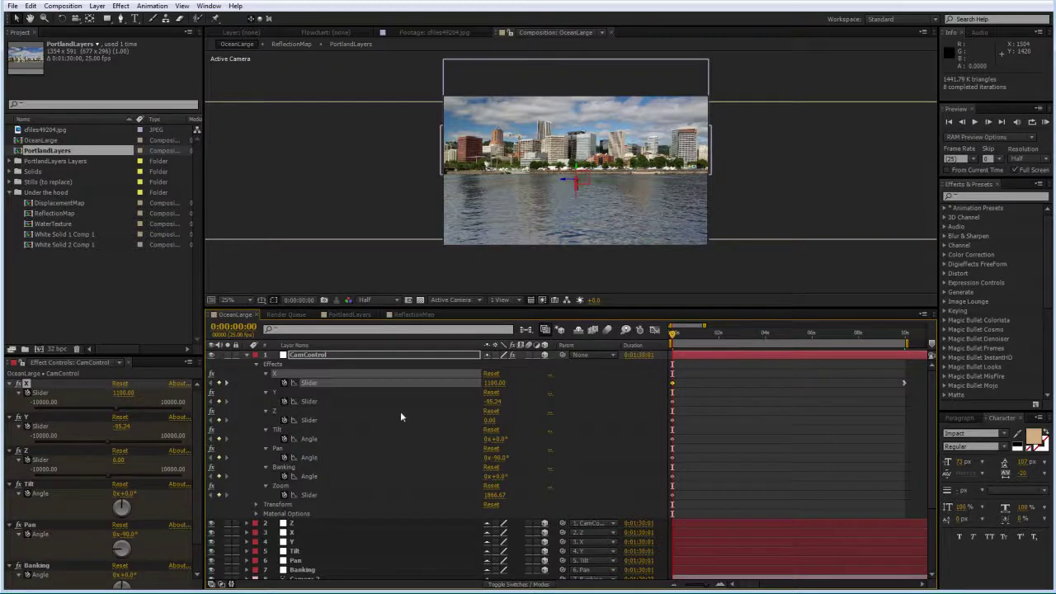
{"action": "left_click", "coordinate": [765, 336]}
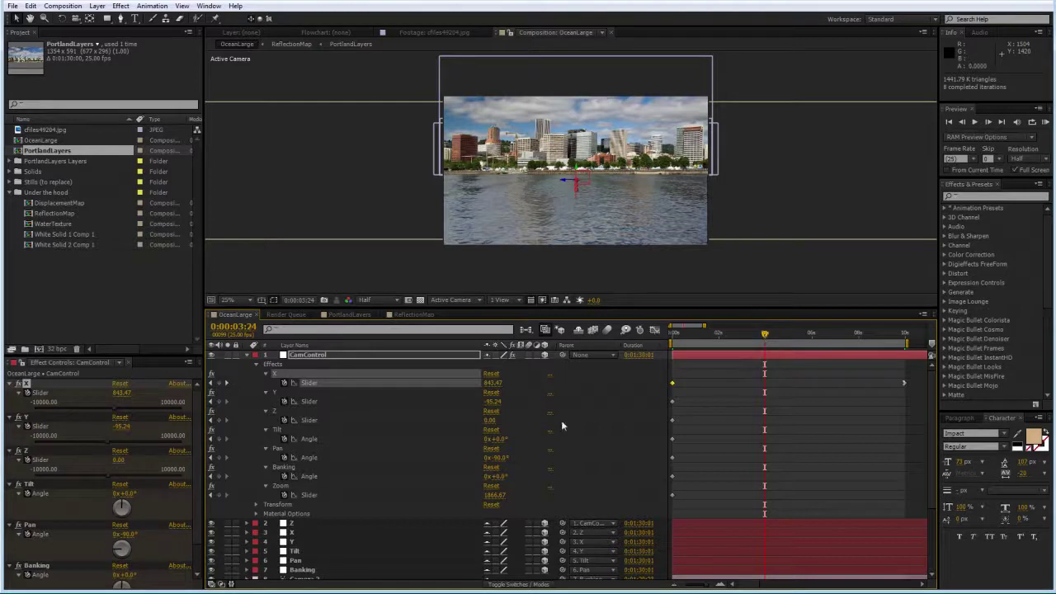
Replace Camera 2's X Rotation expression with keyframes
{"action": "scroll", "coordinate": [377, 525], "scroll_direction": "down", "scroll_amount": 3}
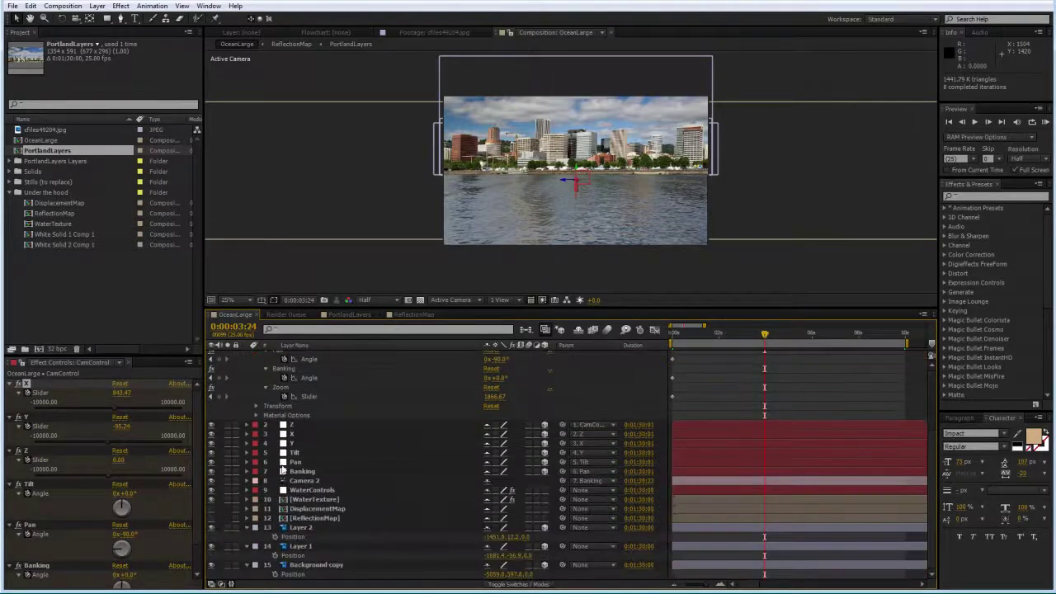
{"action": "left_click", "coordinate": [244, 481]}
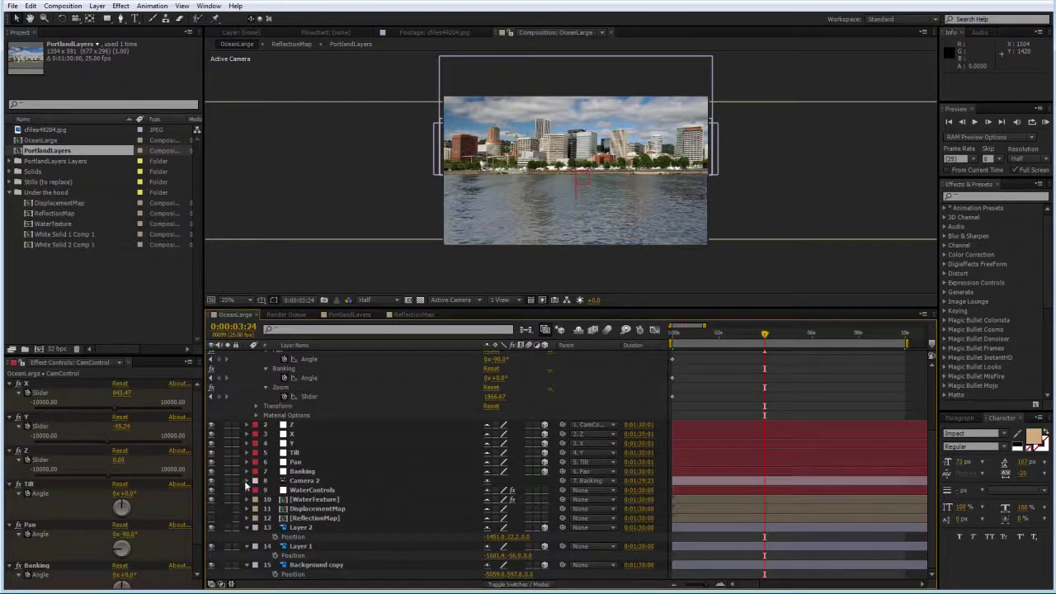
{"action": "left_click", "coordinate": [246, 481]}
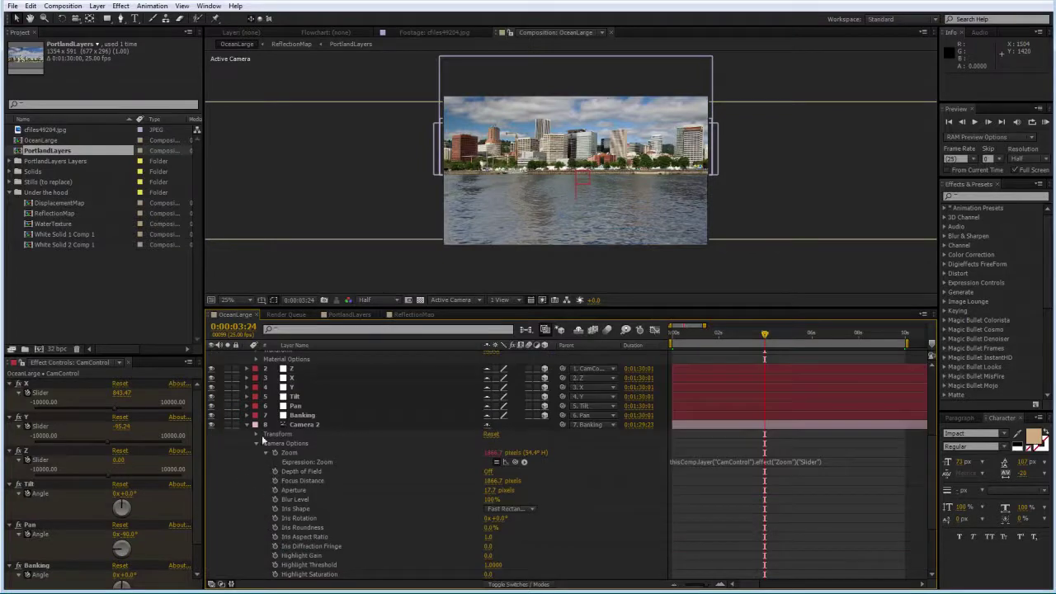
{"action": "left_click", "coordinate": [256, 434]}
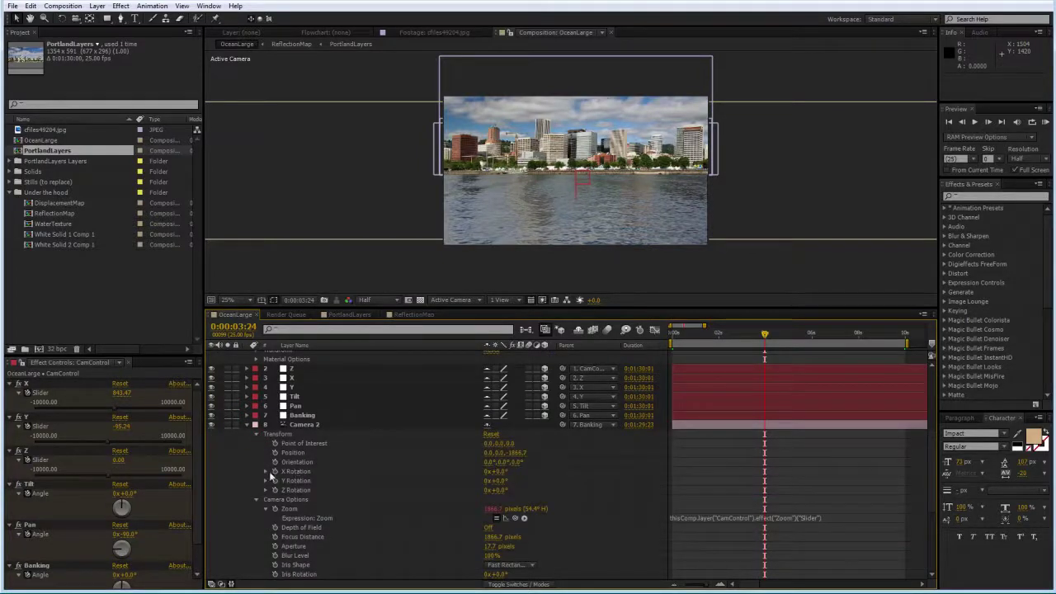
{"action": "left_click", "coordinate": [266, 472]}
{"action": "left_click", "coordinate": [275, 471]}
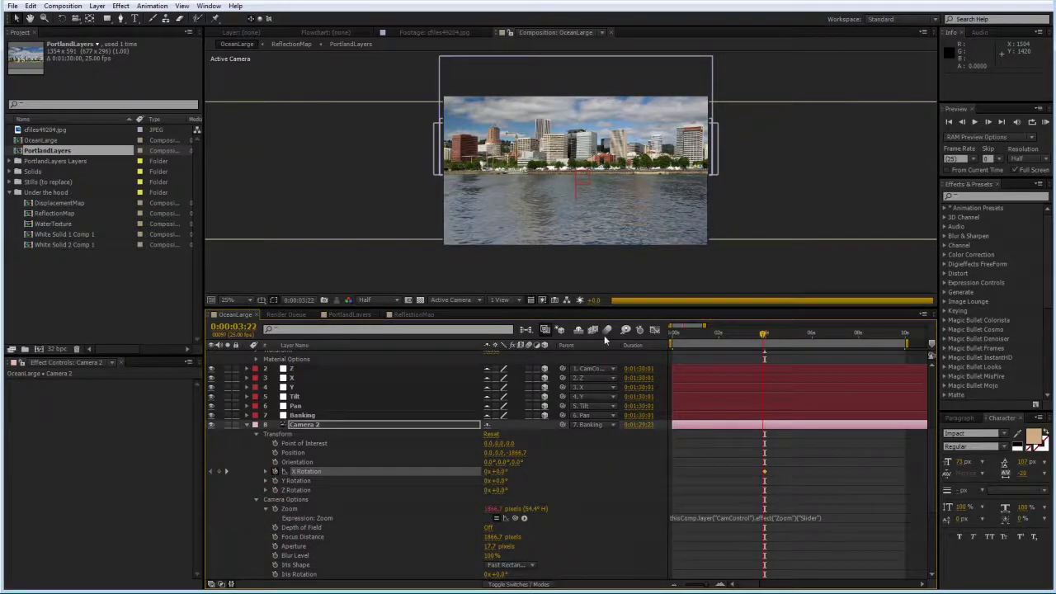
At 0:00, tilt Camera 2's X Rotation down to about -17° toward the water
{"action": "key", "text": "Home"}
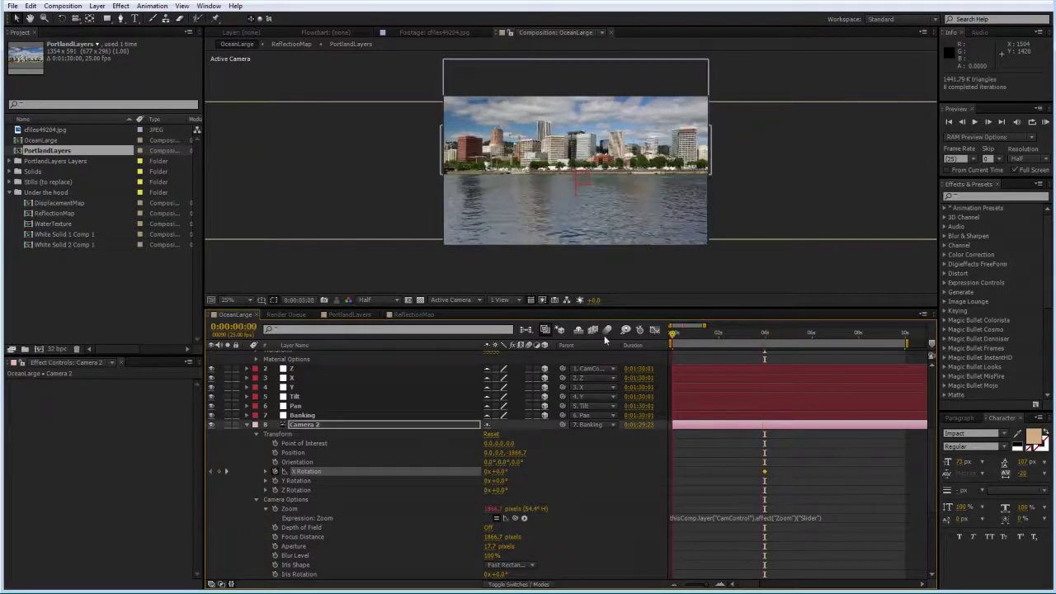
{"action": "left_click_drag", "start_coordinate": [495, 471], "coordinate": [488, 466]}
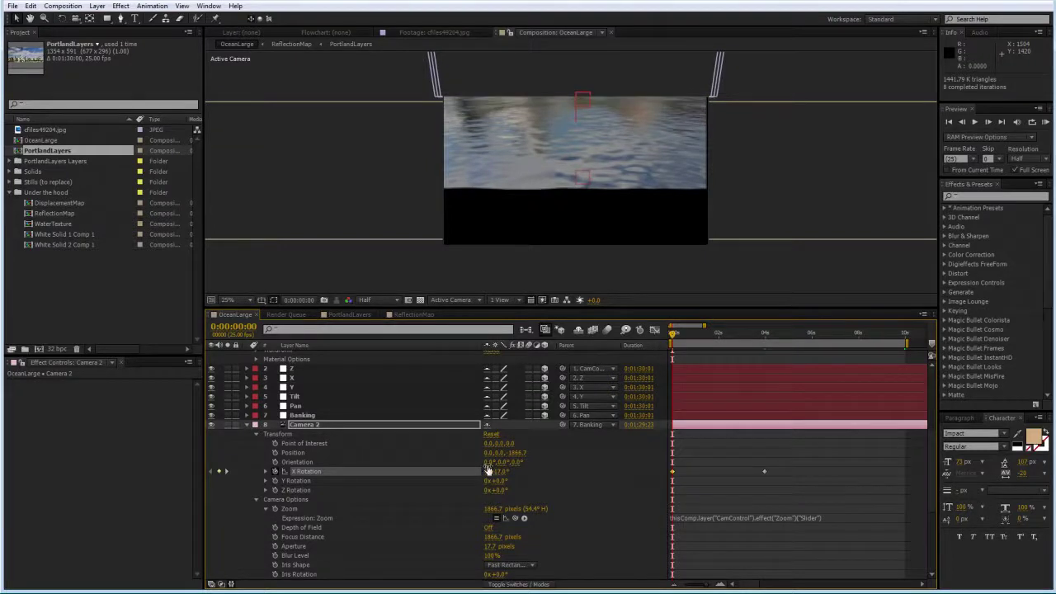
{"action": "left_click_drag", "start_coordinate": [488, 466], "coordinate": [495, 472]}
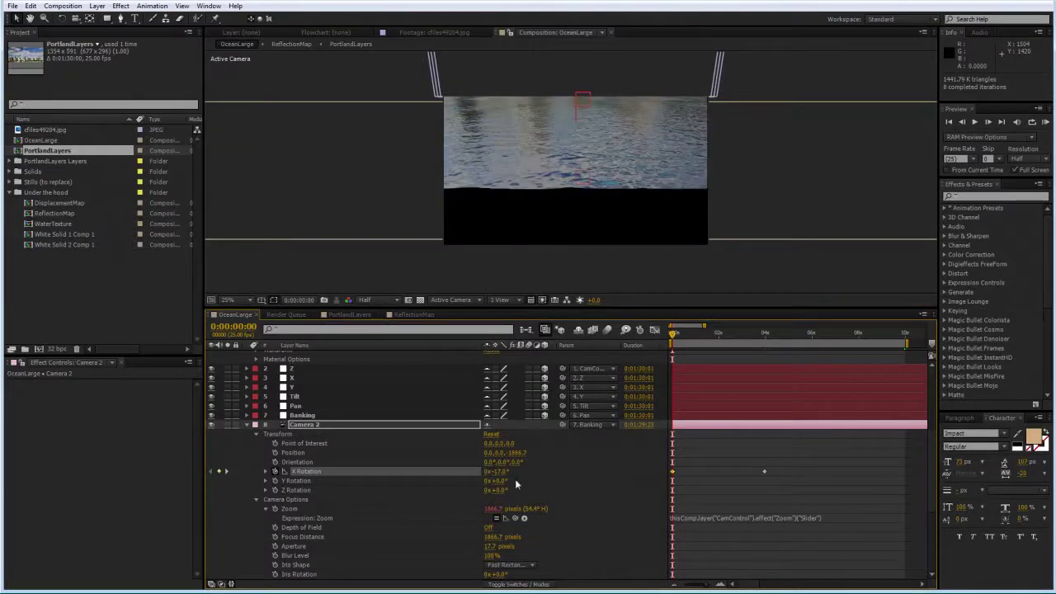
Set CamControl's X slider to 1000 at the start of the push-in
{"action": "scroll", "coordinate": [491, 386], "scroll_direction": "up", "scroll_amount": 5}
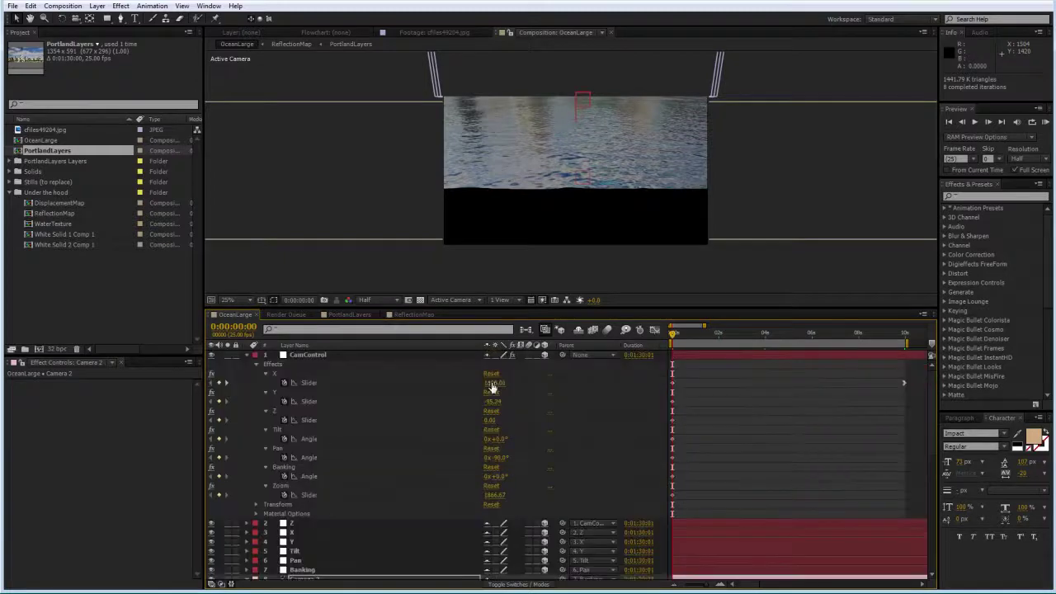
{"action": "left_click", "coordinate": [492, 384]}
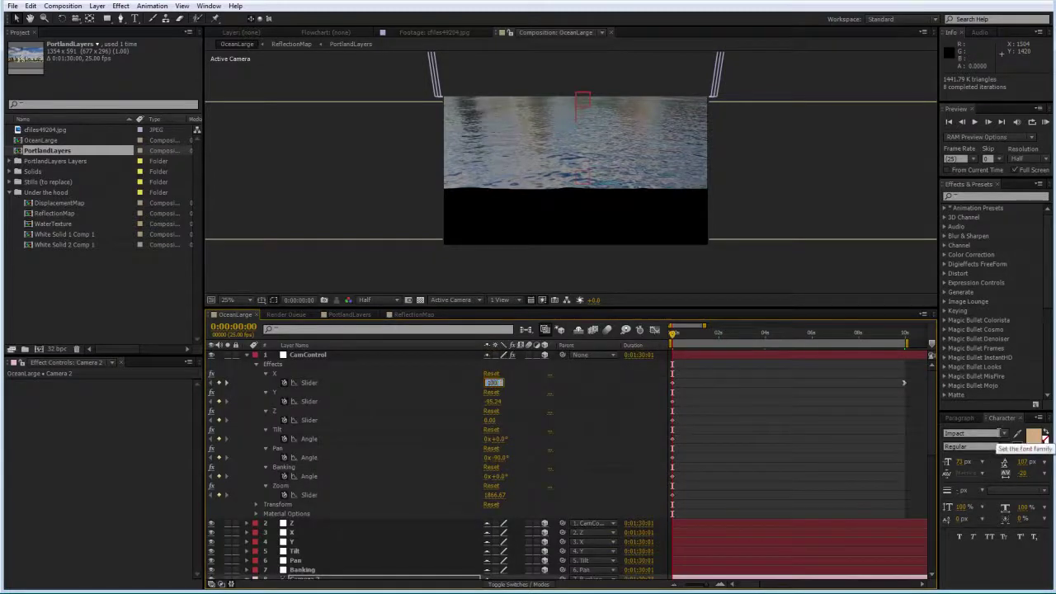
{"action": "type", "text": "1000"}
{"action": "key", "text": "Return"}
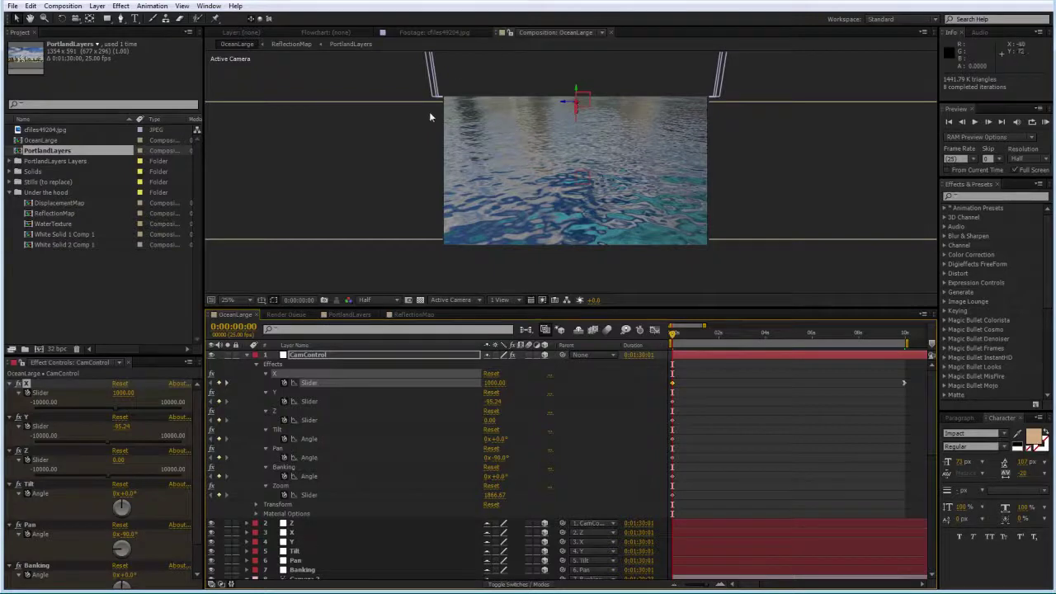
Keyframe Camera 2's X Rotation at 3° at 3:24
{"action": "scroll", "coordinate": [739, 436], "scroll_direction": "down", "scroll_amount": 5}
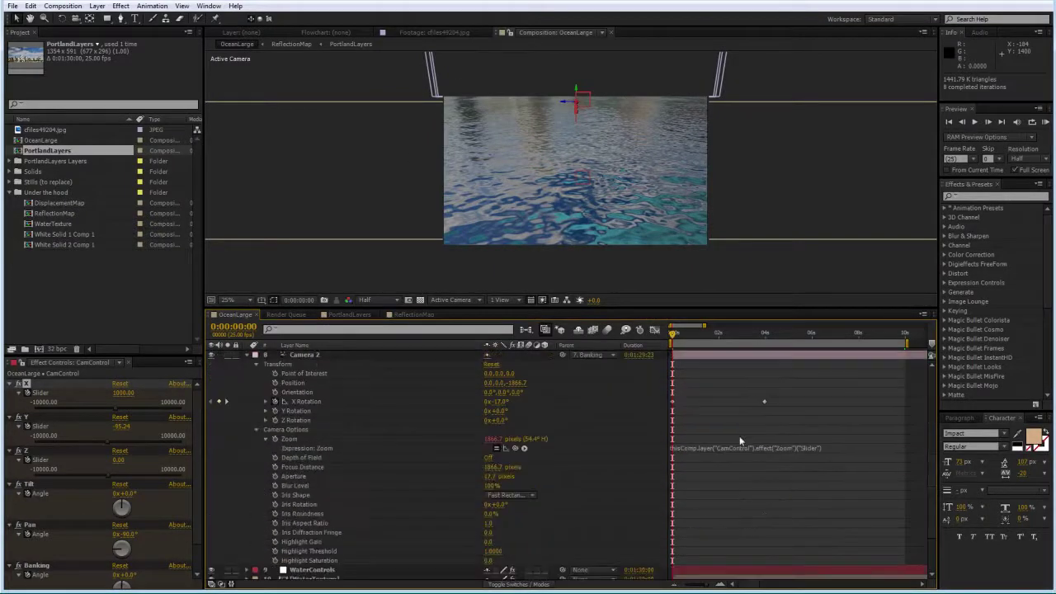
{"action": "scroll", "coordinate": [739, 436], "scroll_direction": "up", "scroll_amount": 1}
{"action": "scroll", "coordinate": [739, 436], "scroll_direction": "up", "scroll_amount": 2}
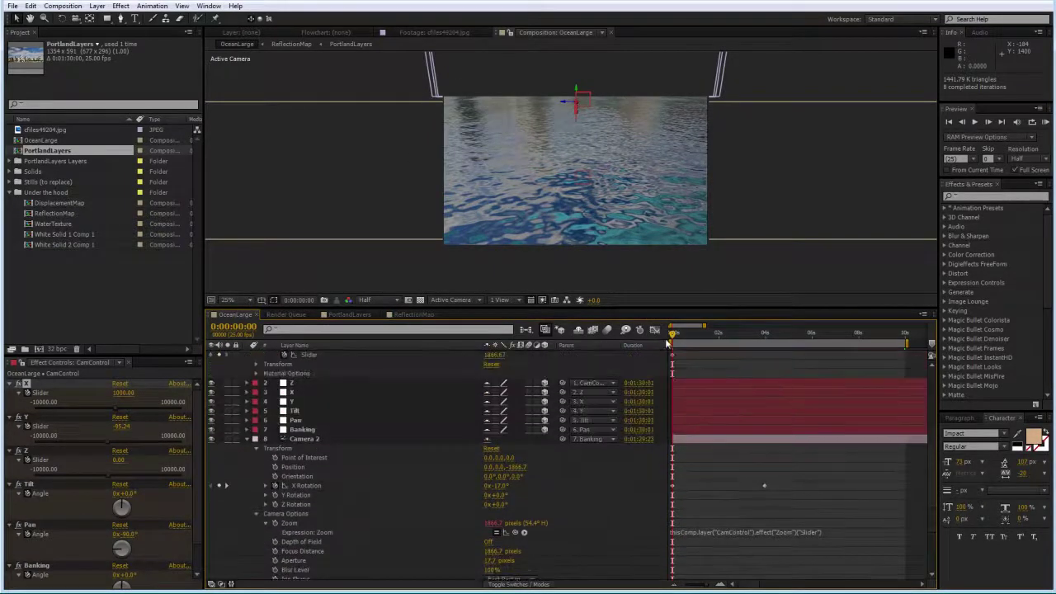
{"action": "left_click_drag", "start_coordinate": [674, 336], "coordinate": [766, 365]}
{"action": "key", "text": "Page_Up"}
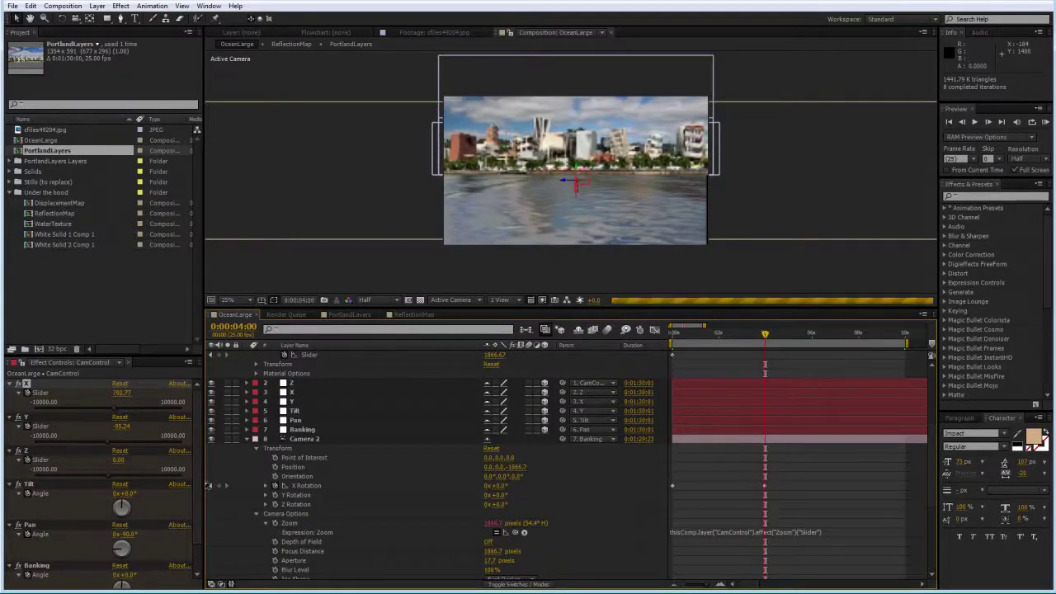
{"action": "left_click", "coordinate": [501, 487]}
{"action": "type", "text": "3:2"}
{"action": "key", "text": "Return"}
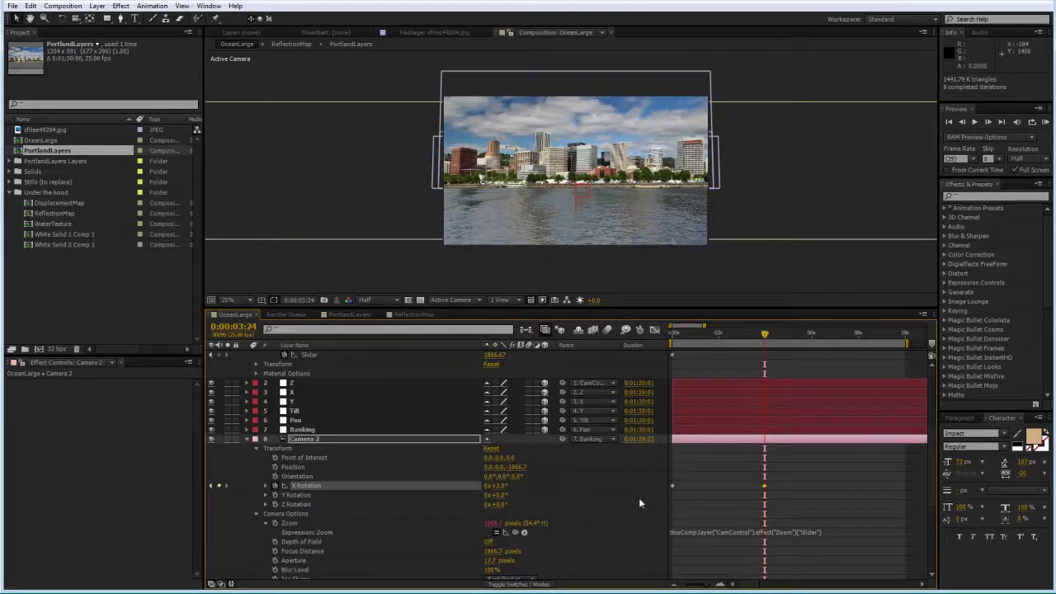
Apply Easy Ease In to the 3:24 X Rotation keyframe and collapse CamControl's effects
{"action": "right_click", "coordinate": [765, 489]}
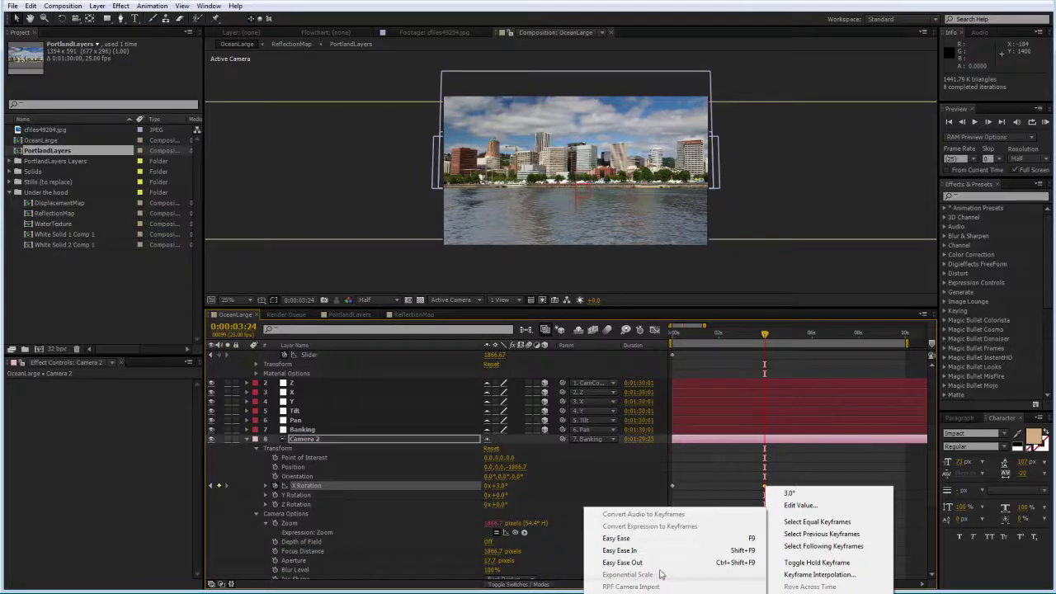
{"action": "left_click", "coordinate": [640, 550]}
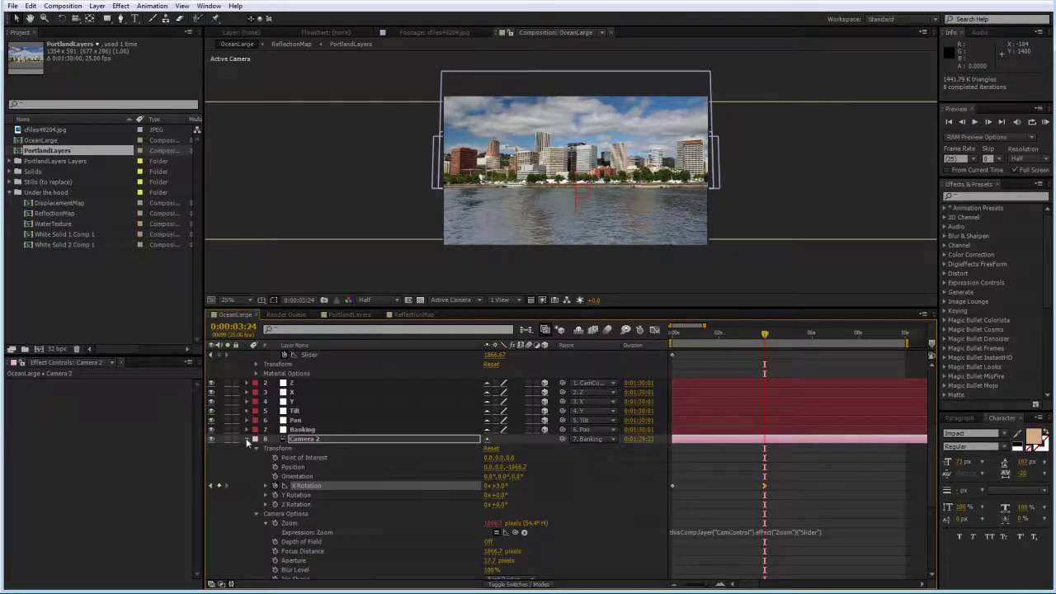
{"action": "scroll", "coordinate": [278, 382], "scroll_direction": "up", "scroll_amount": 5}
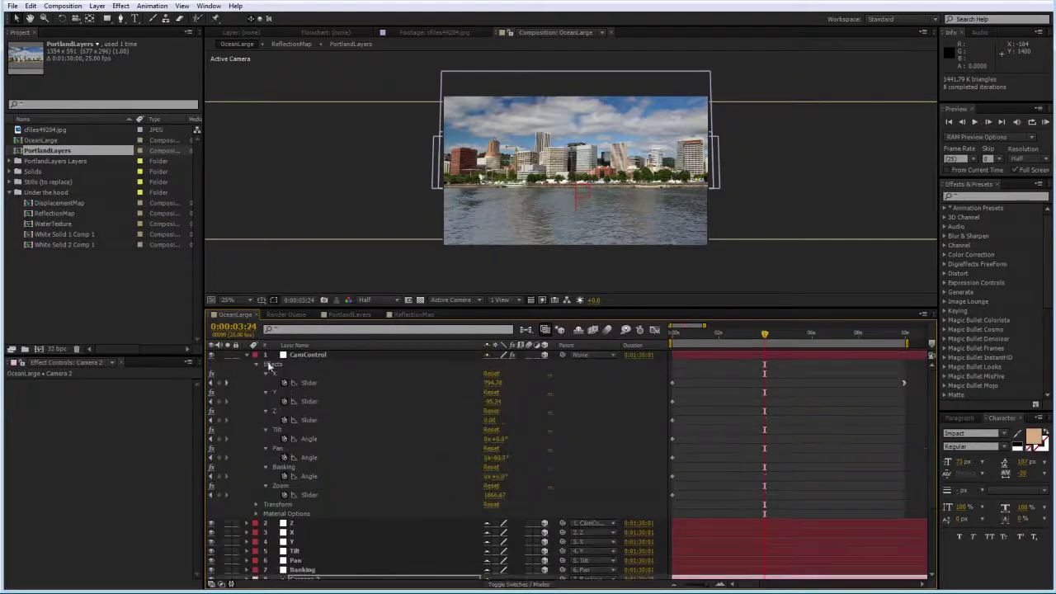
{"action": "left_click", "coordinate": [247, 356]}
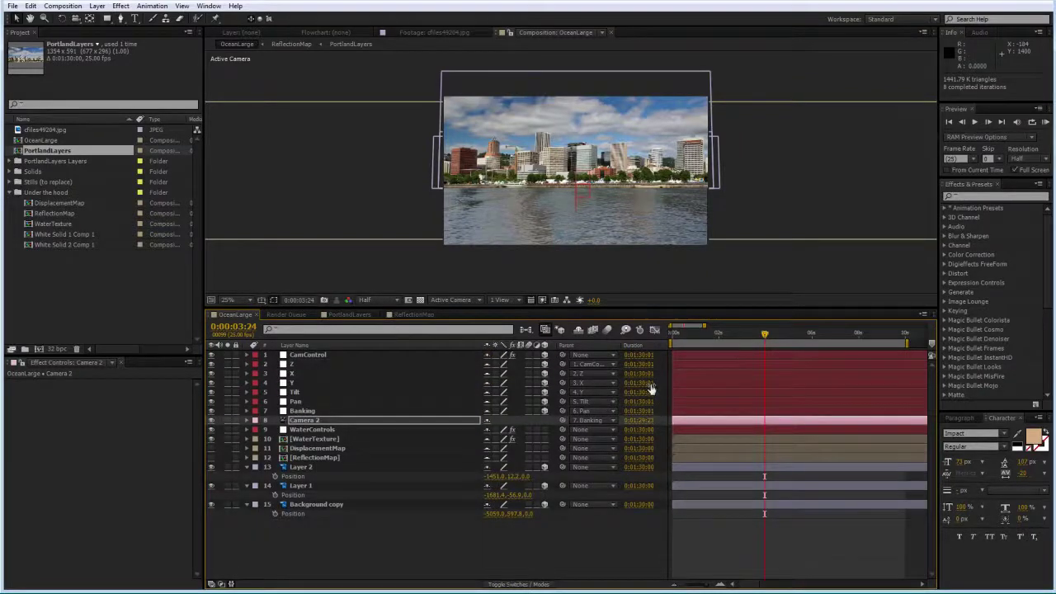
{"action": "scroll", "coordinate": [576, 232], "scroll_direction": "up", "scroll_amount": 2}
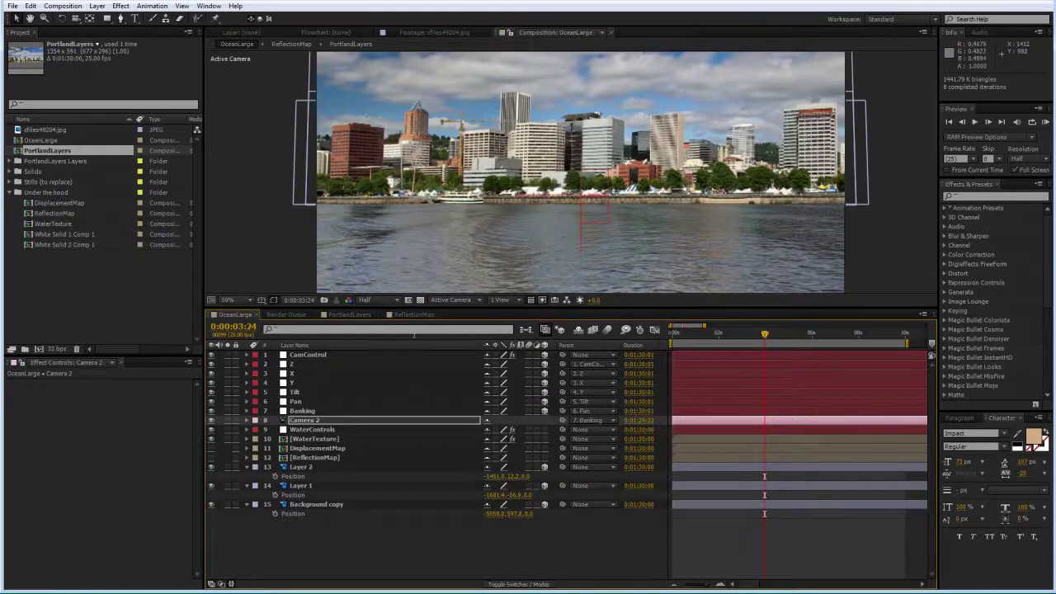
Turn ReflectionMap's Adjustment Layer 1 Master Hue to about +9°, then return to OceanLarge
{"action": "left_click", "coordinate": [413, 315]}
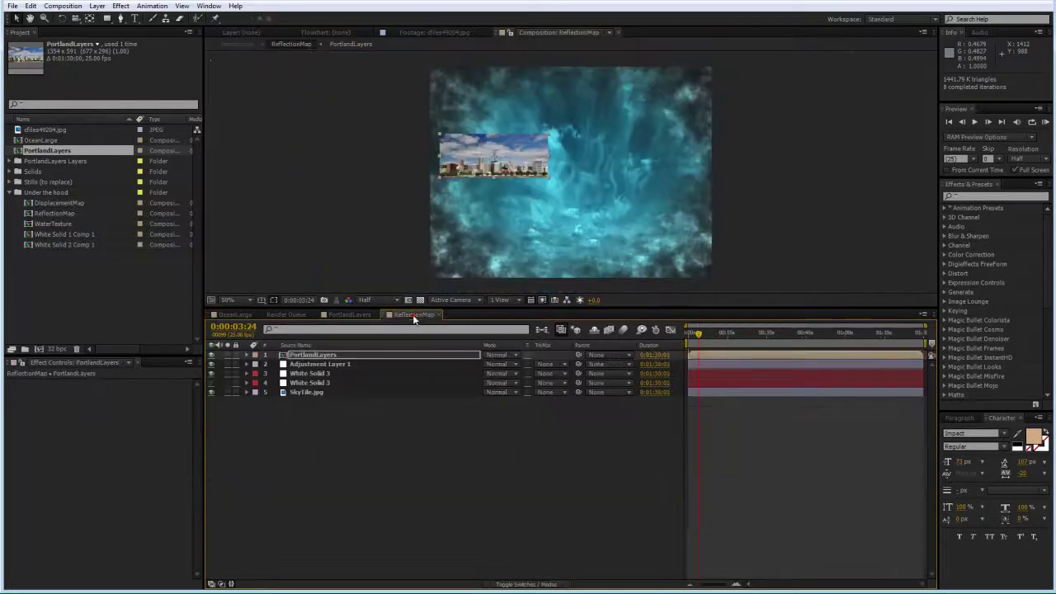
{"action": "left_click", "coordinate": [355, 364]}
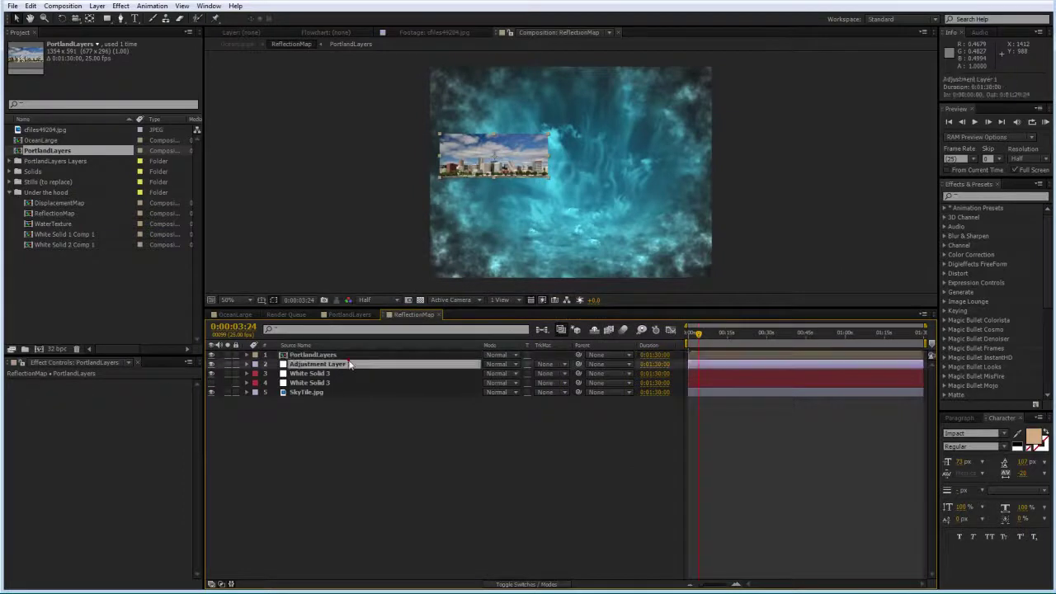
{"action": "left_click_drag", "start_coordinate": [121, 449], "coordinate": [121, 452]}
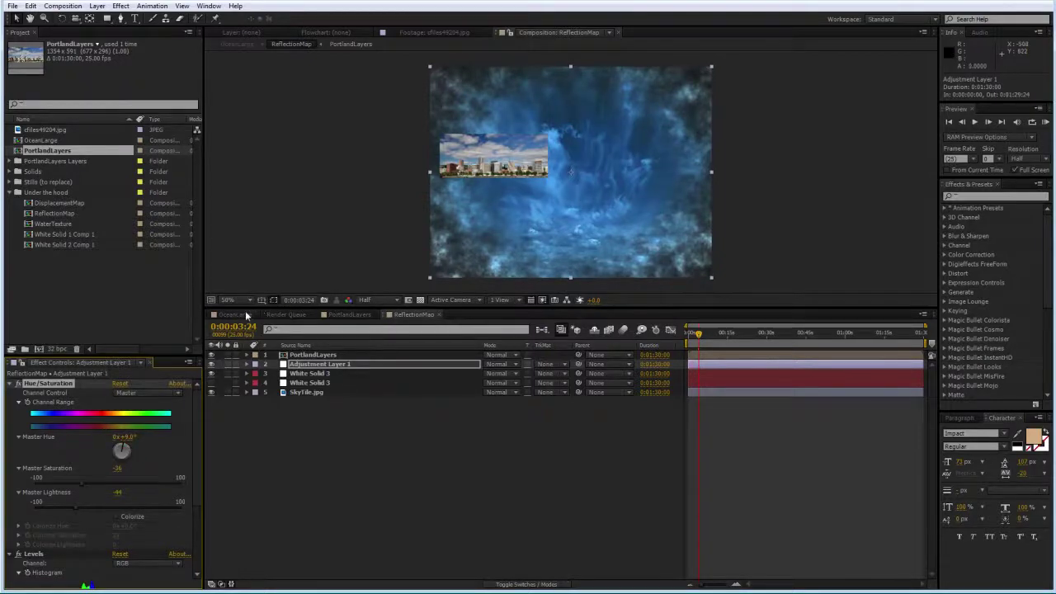
{"action": "left_click", "coordinate": [248, 314]}
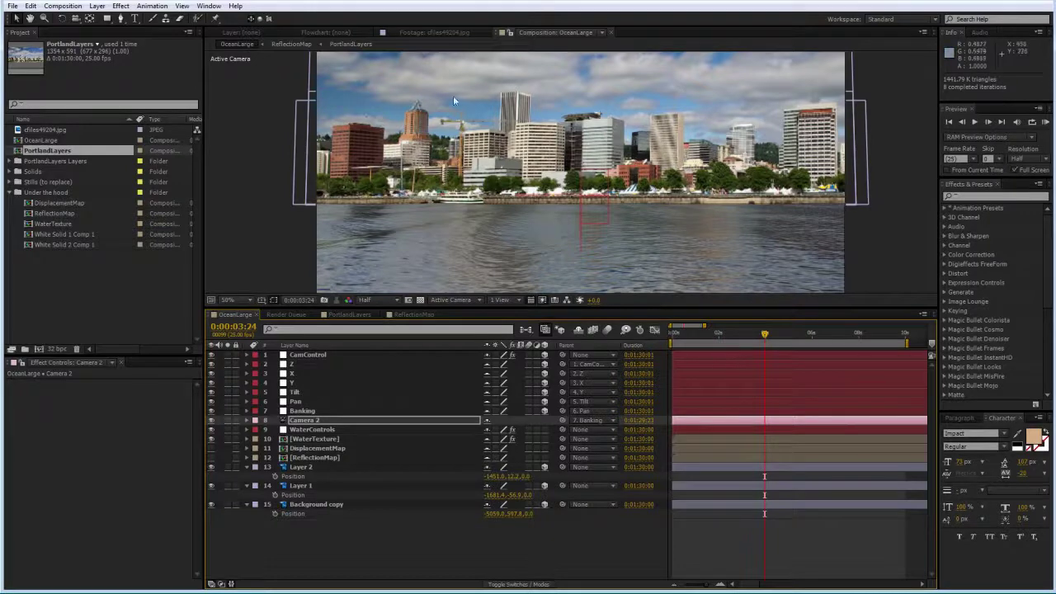
{"action": "key", "text": "comma"}
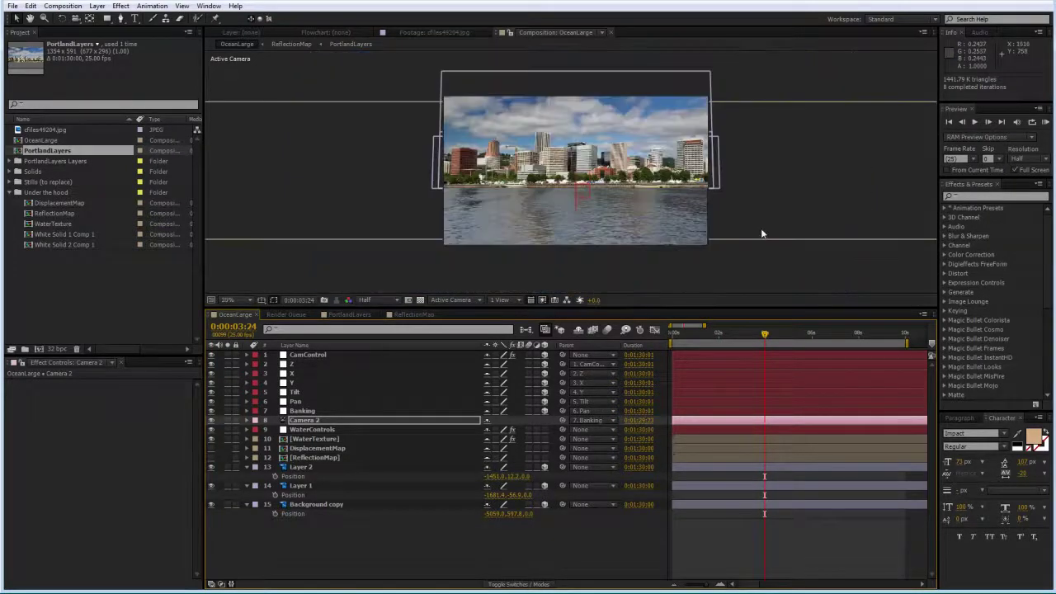